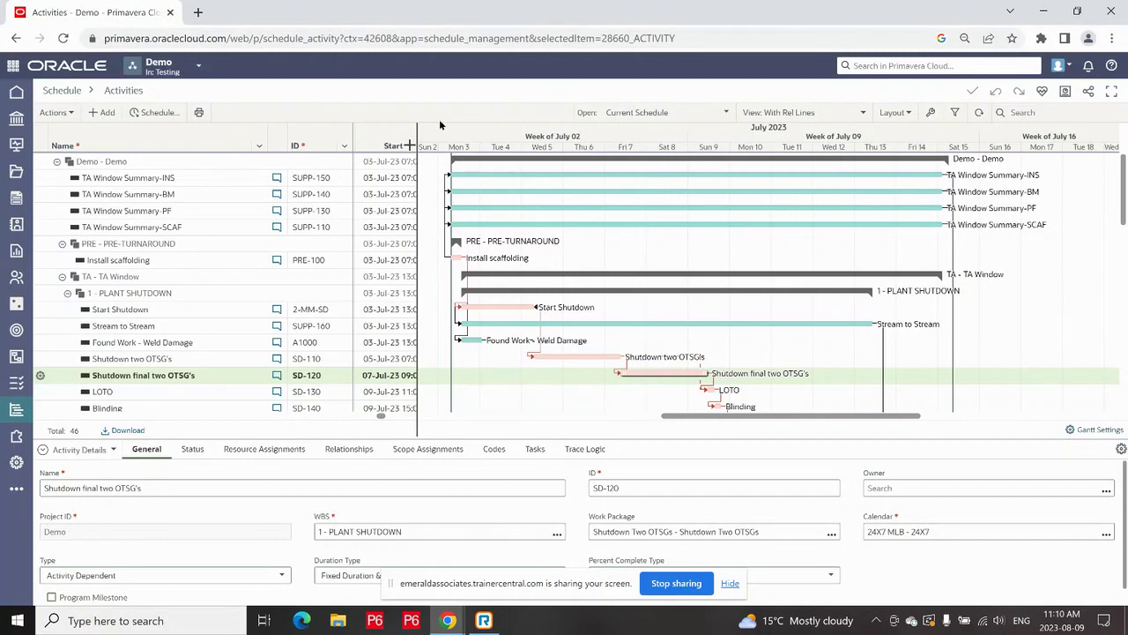
Step: Widen the activity table beside the Gantt chart to reveal the full Start and Finish columns
left_click_drag(419, 133, 522, 133)
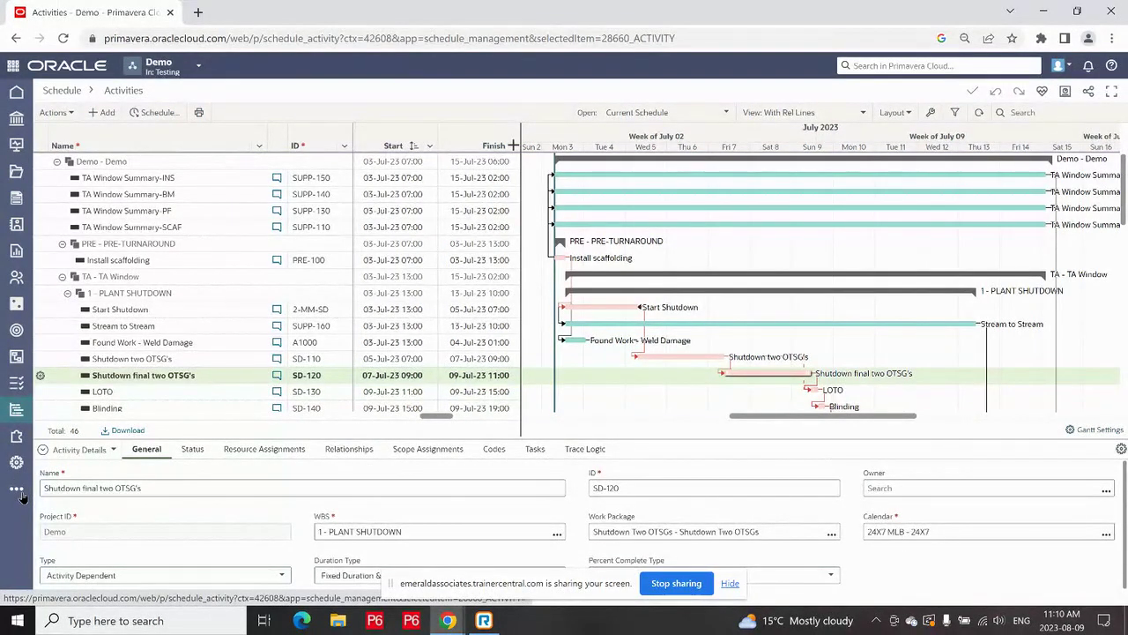
mouse_move(18, 416)
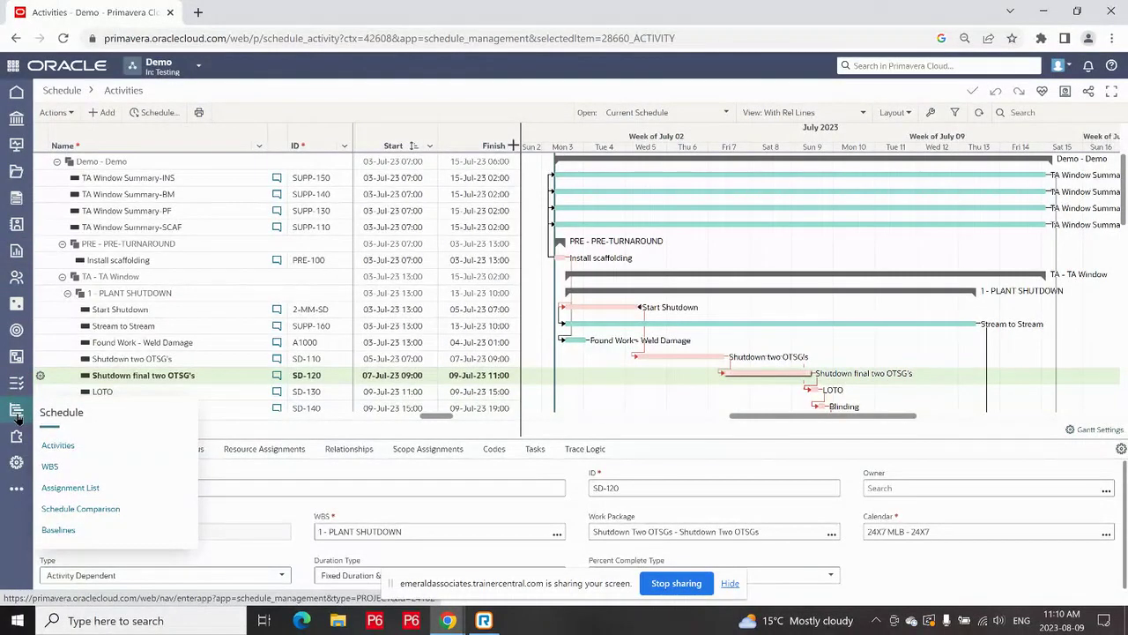
mouse_move(15, 388)
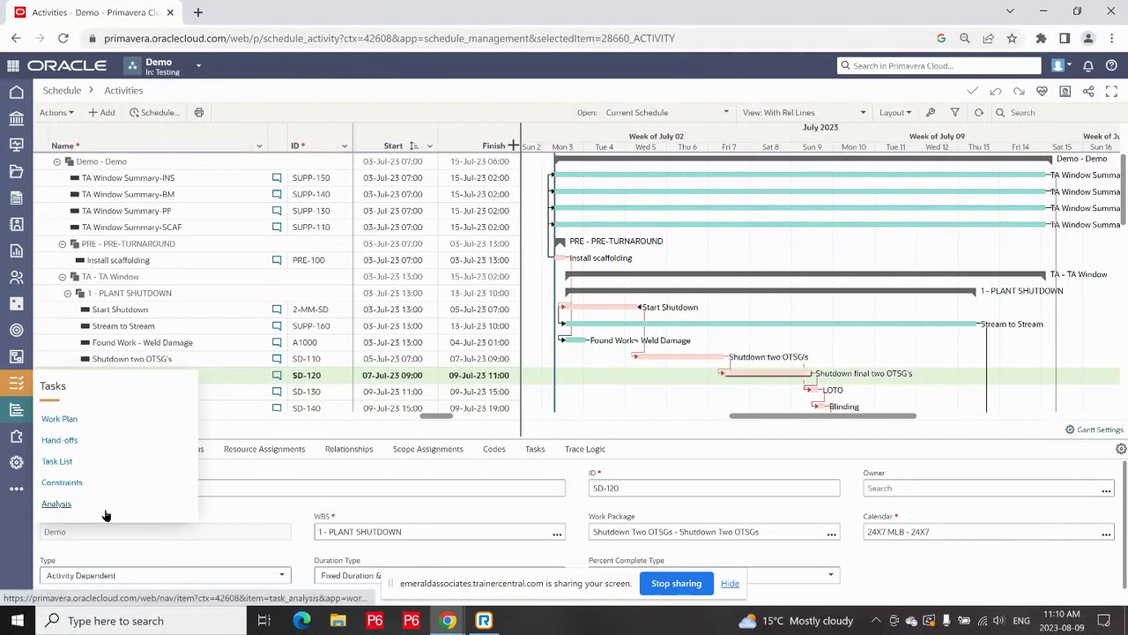
mouse_move(27, 354)
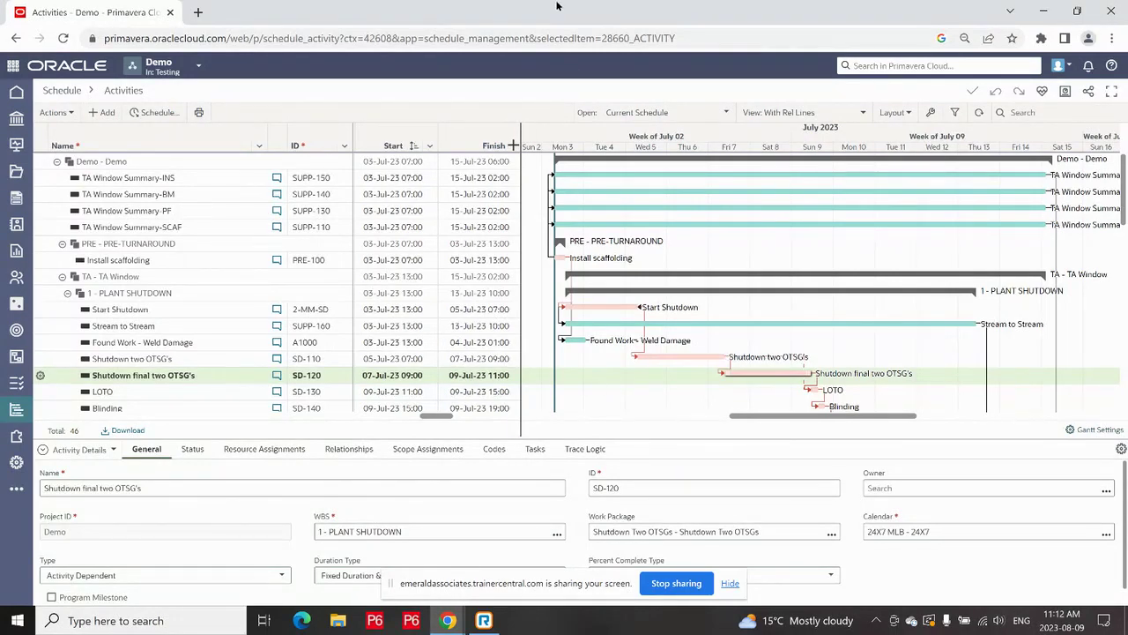
mouse_move(7, 408)
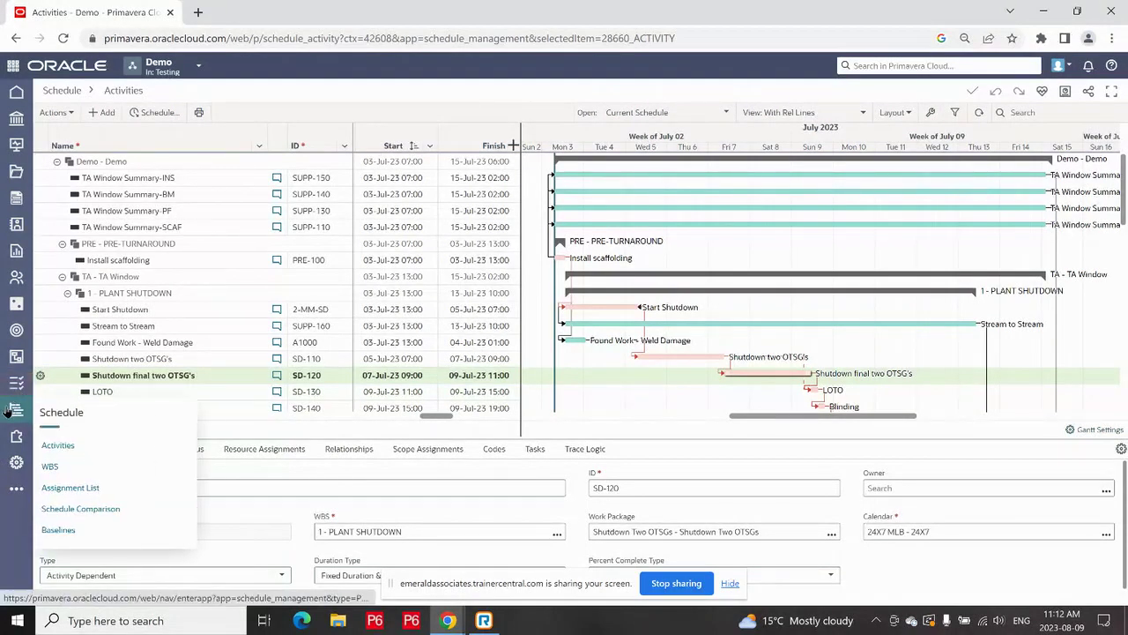
left_click(66, 447)
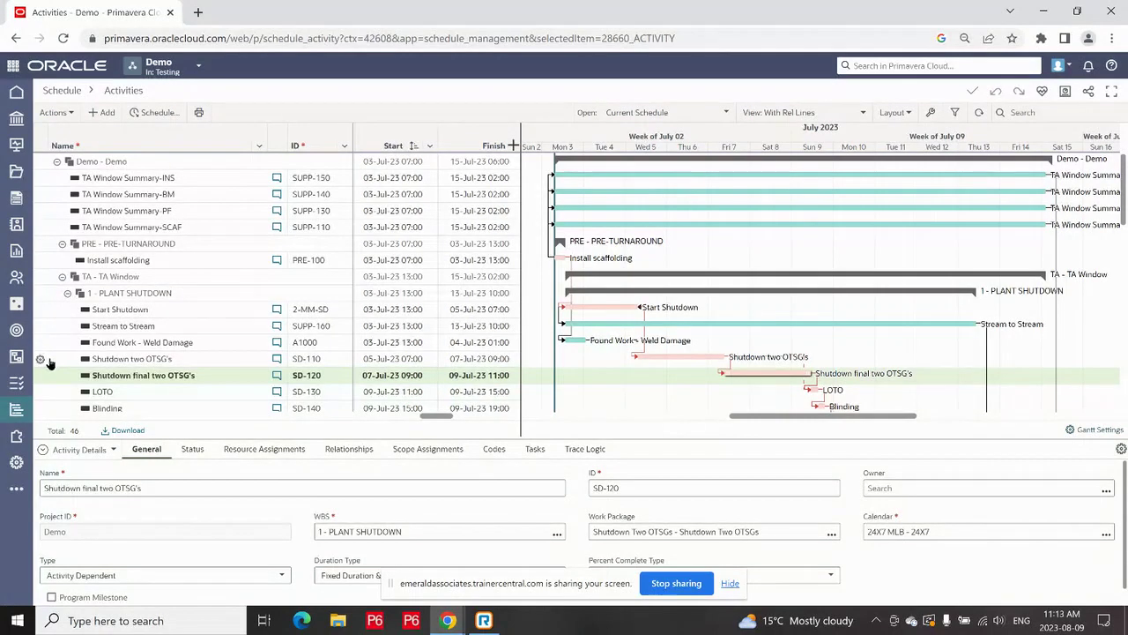
Step: Open the project's Scope Items and expand Demo down to the items under Mechanical Window
mouse_move(16, 356)
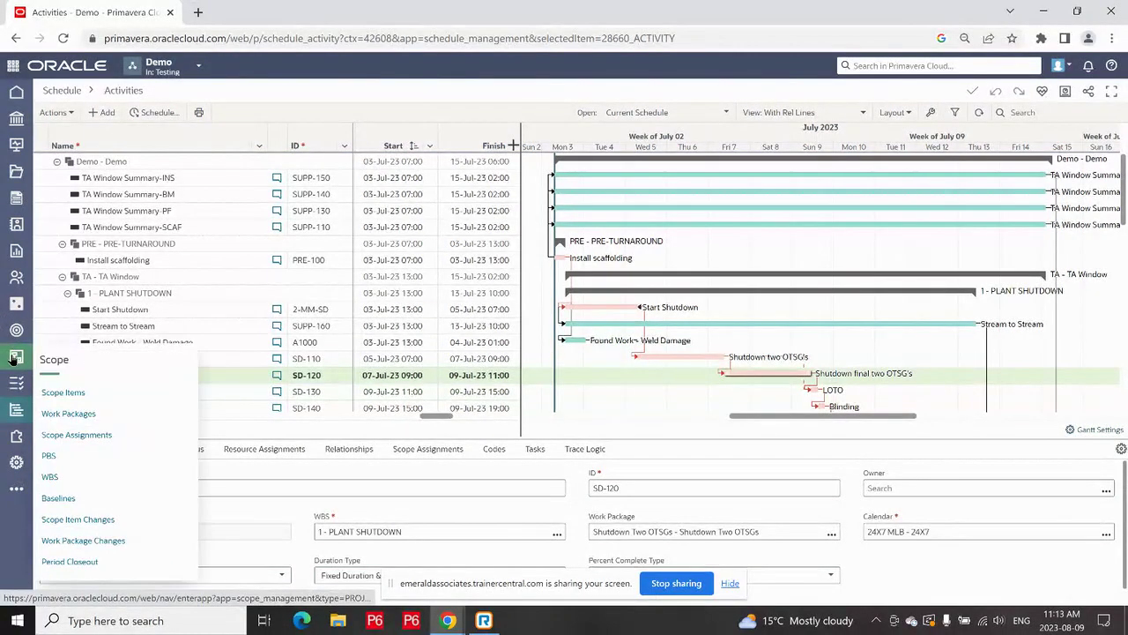
left_click(54, 394)
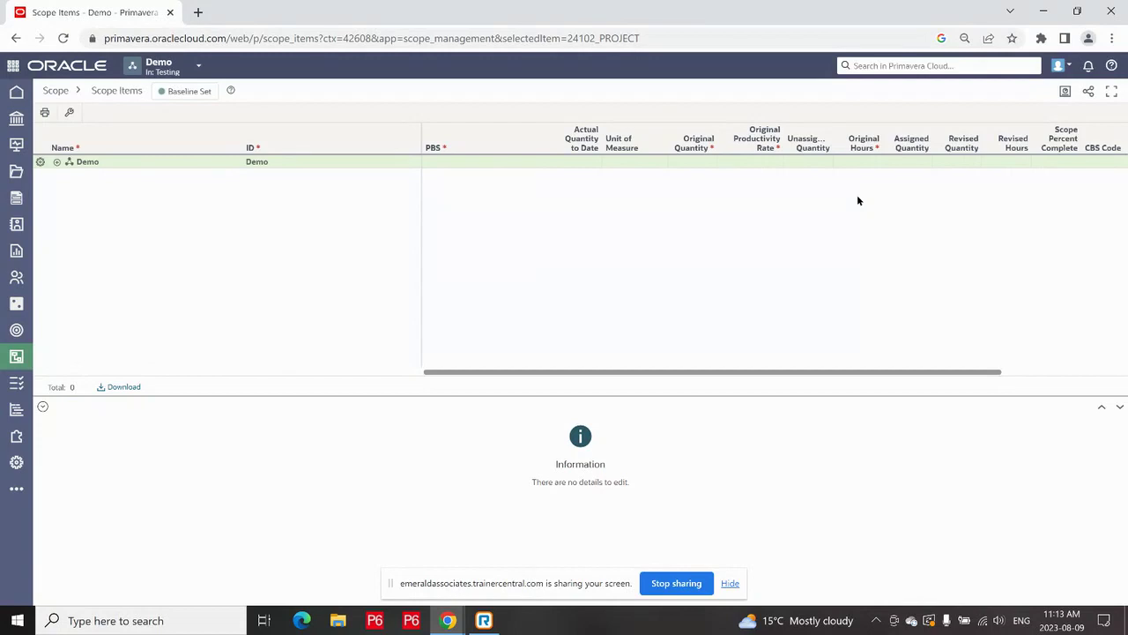
left_click(56, 164)
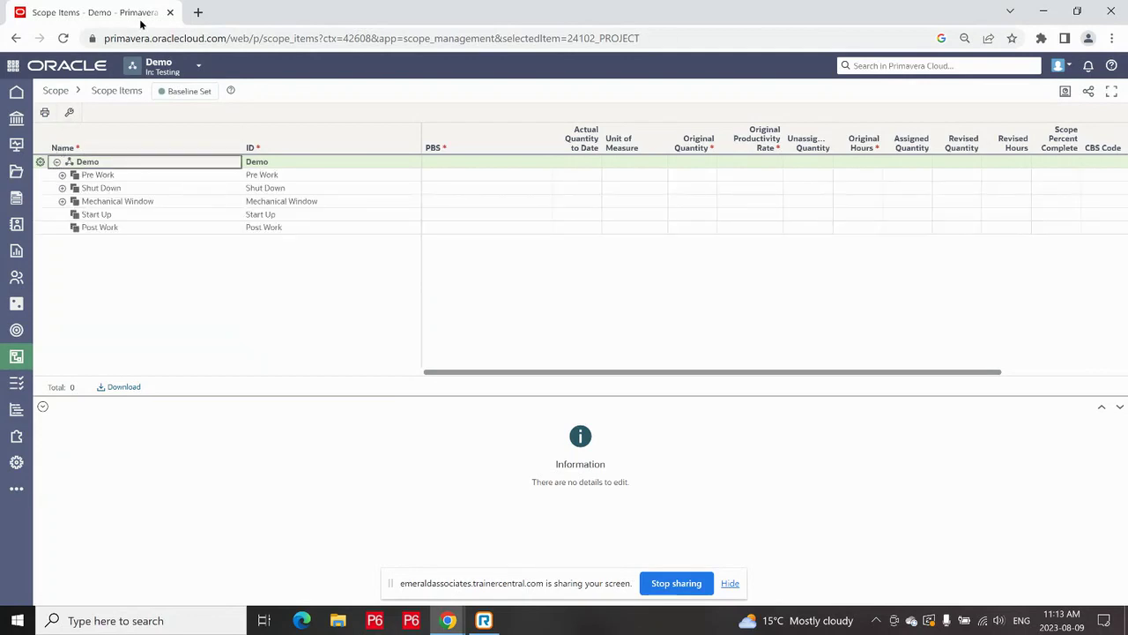
left_click(62, 201)
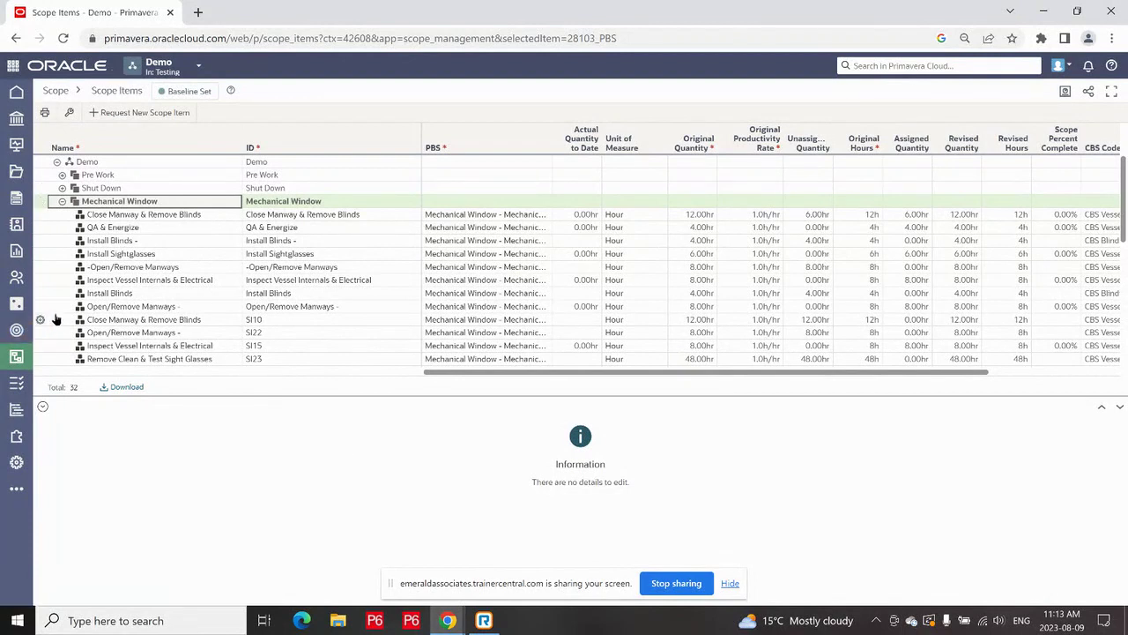
Step: Open the scope's Work Packages, expand TA Window and MECHANICAL WINDOW, and show the details of the Install Blinds package
mouse_move(17, 356)
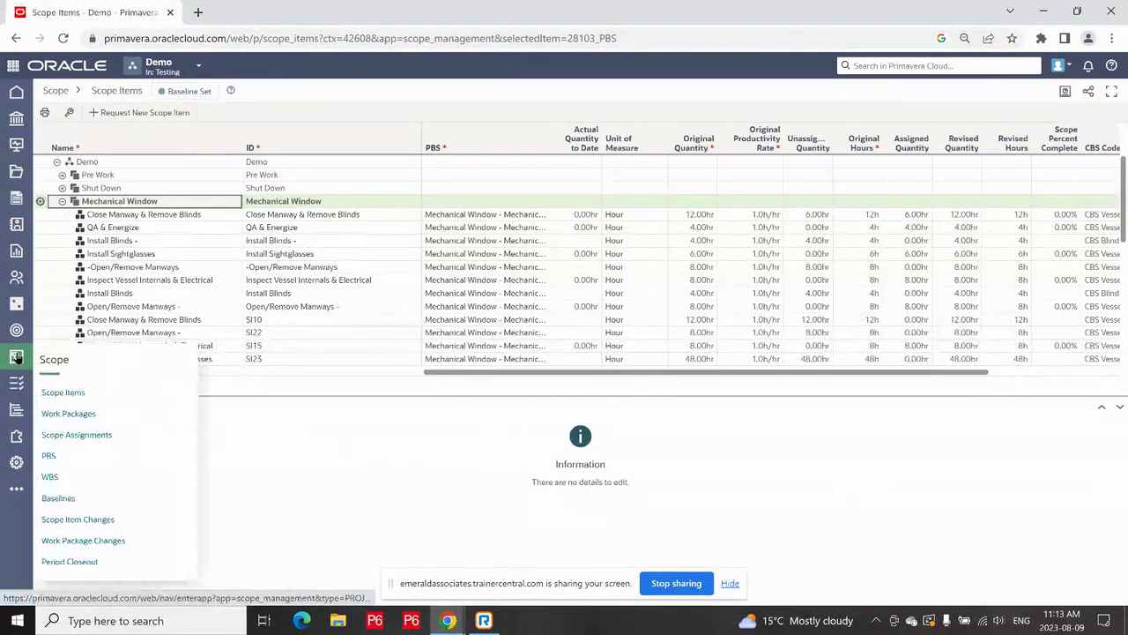
left_click(73, 421)
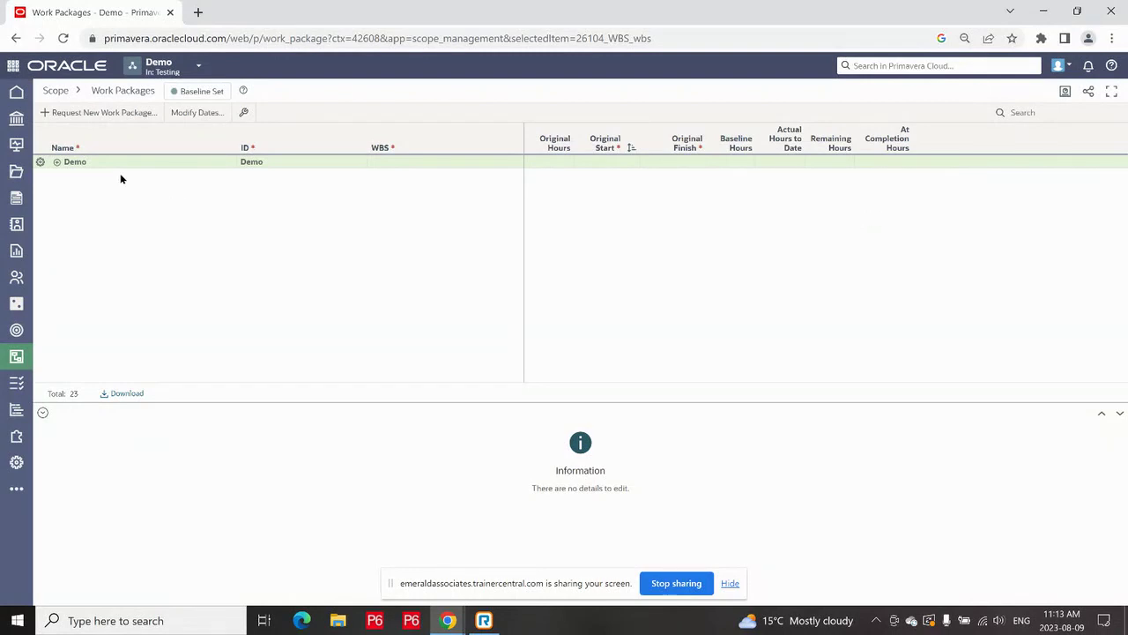
left_click(57, 162)
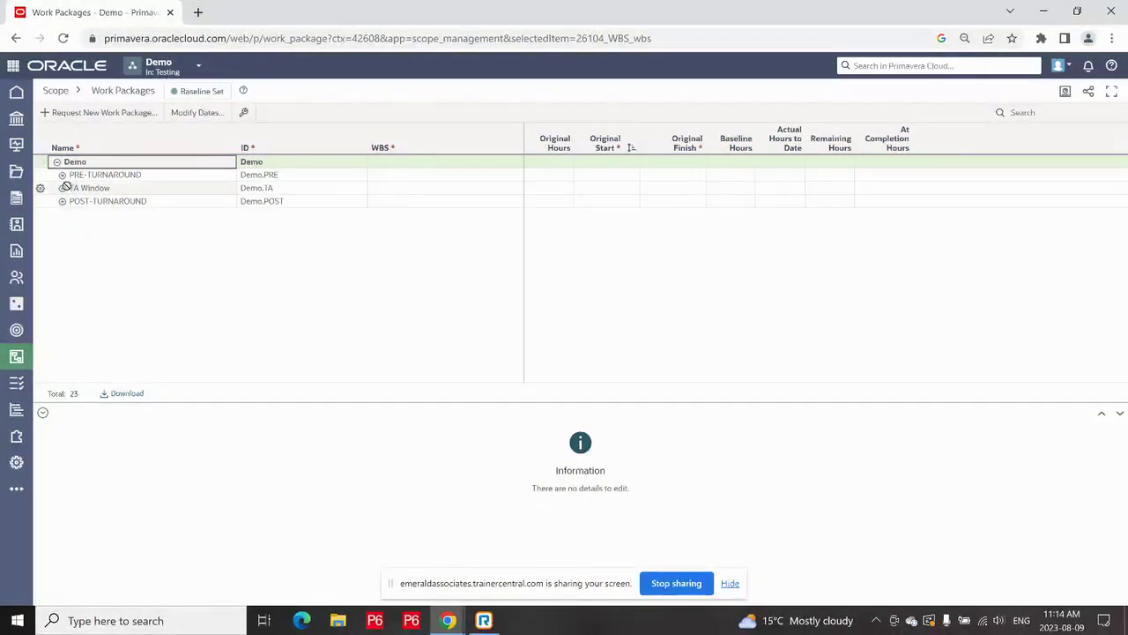
left_click(63, 188)
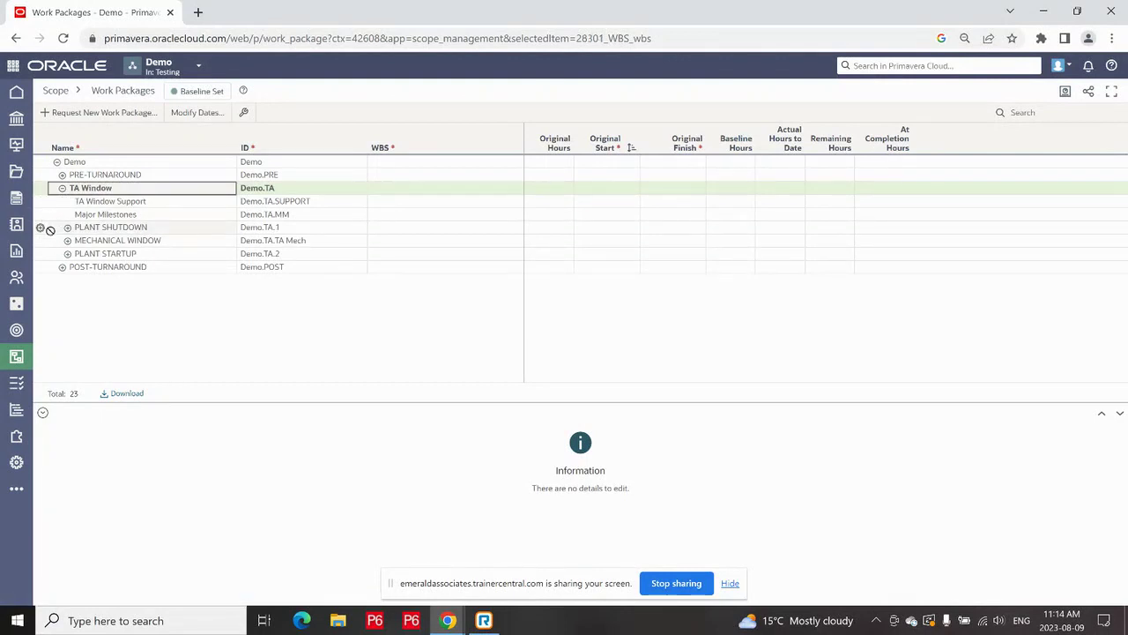
left_click(68, 240)
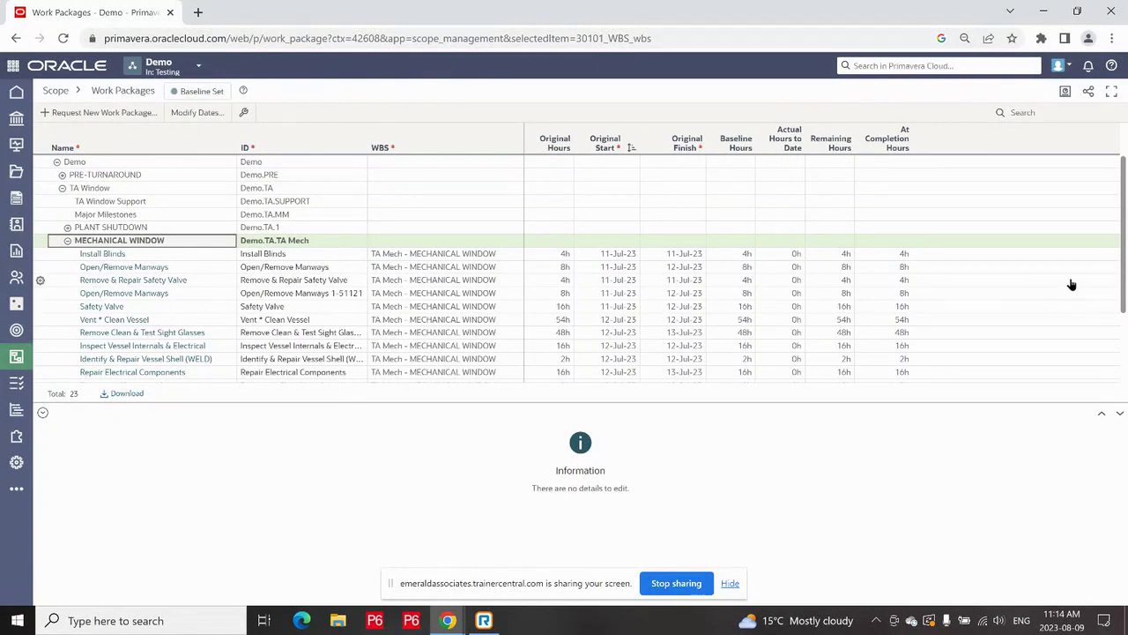
left_click(139, 255)
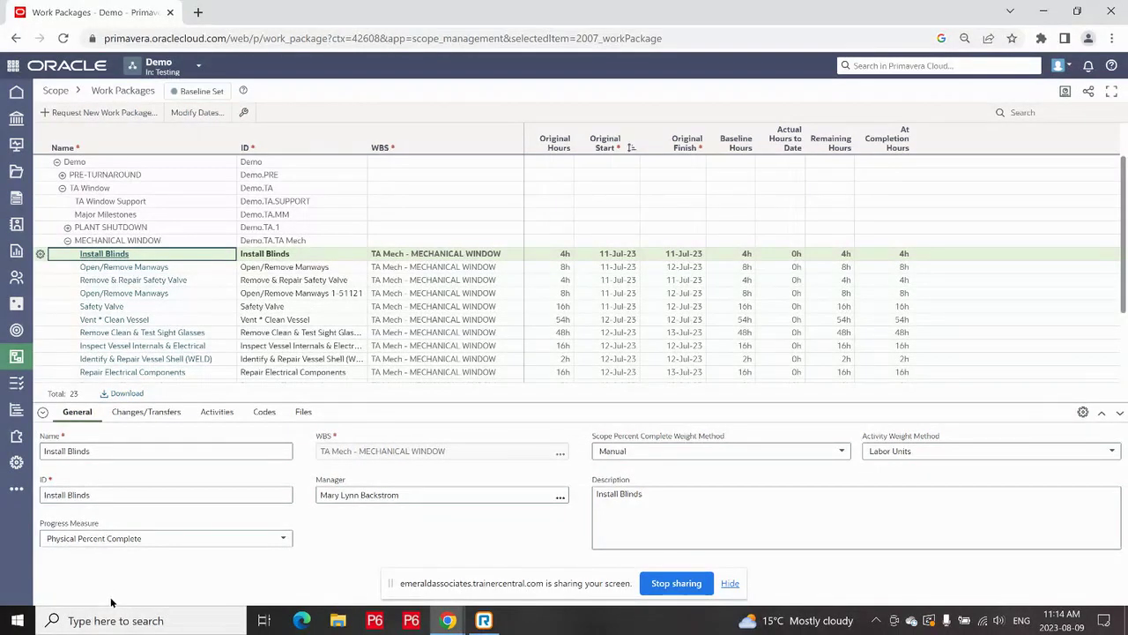
Step: Open Scope Assignments and review the work packages available for selection without choosing another one
mouse_move(16, 352)
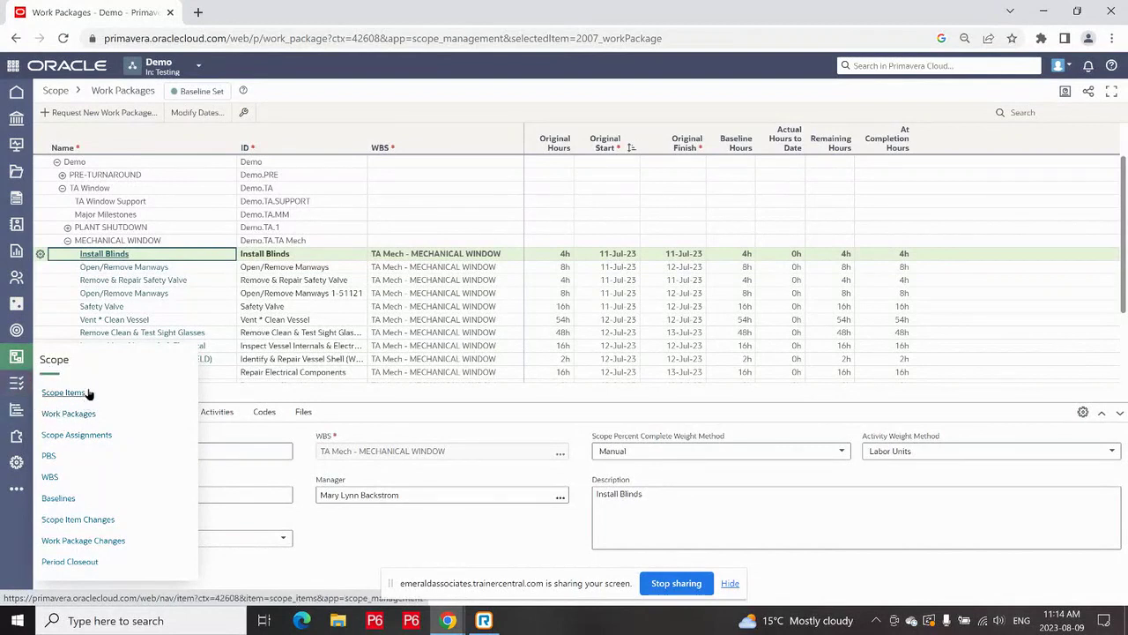
left_click(64, 436)
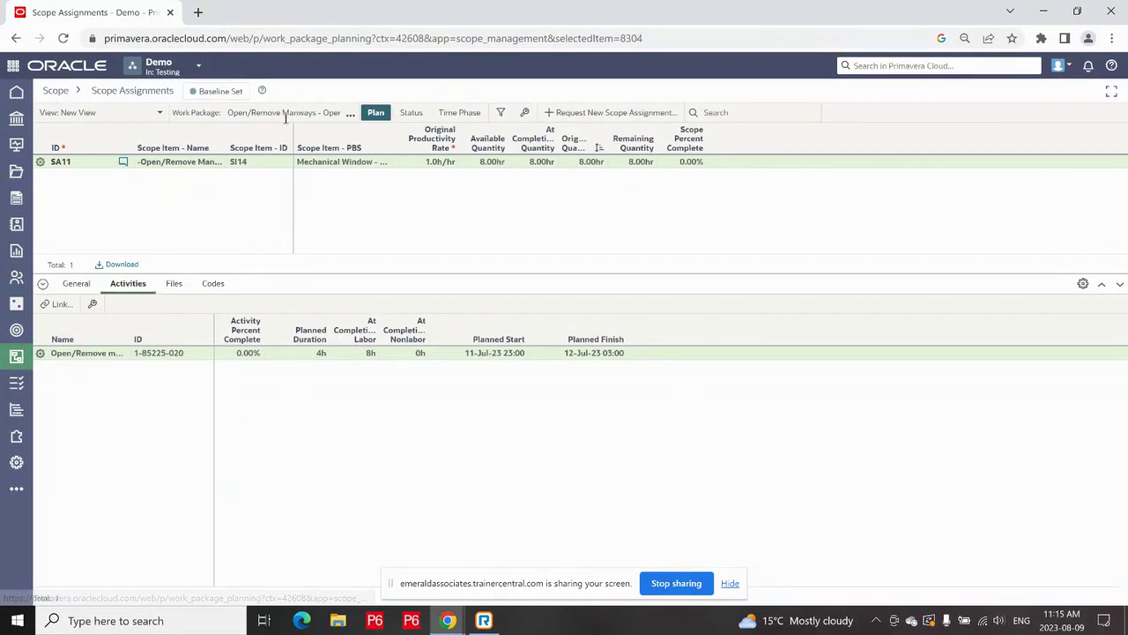
left_click(349, 115)
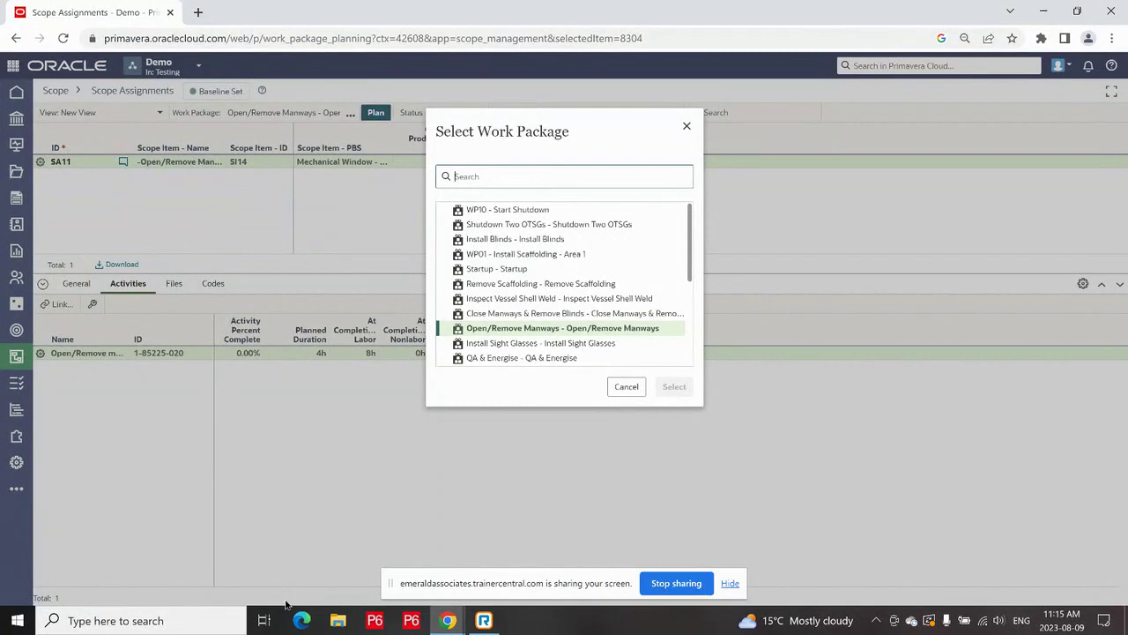
left_click(687, 126)
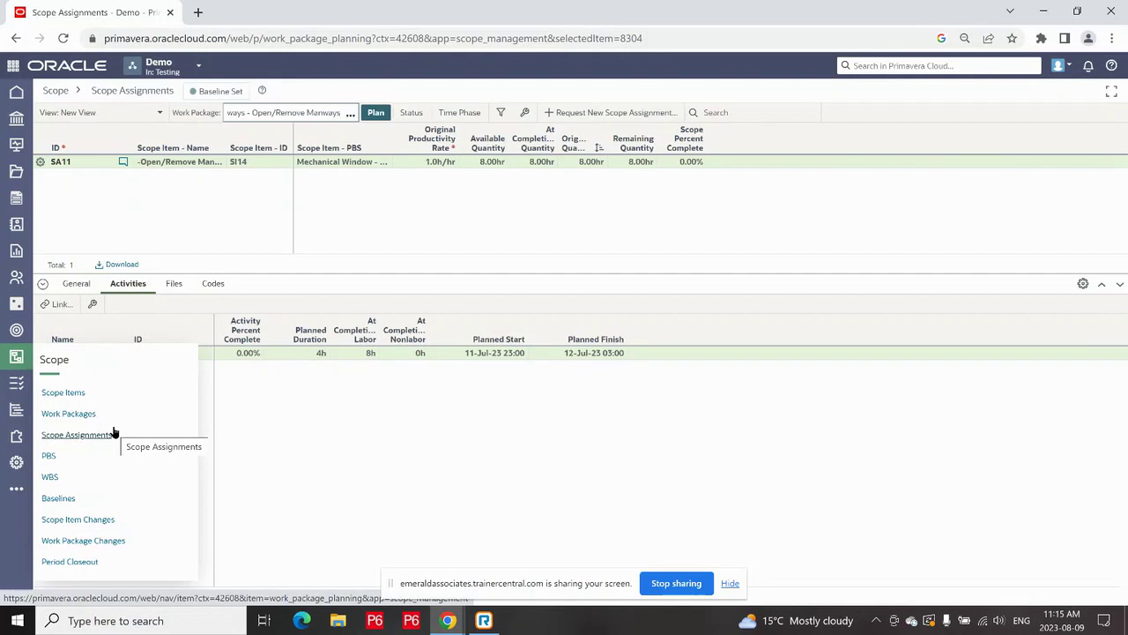
Step: Open the scope's PBS and expand the Demo project to view its elements
left_click(48, 458)
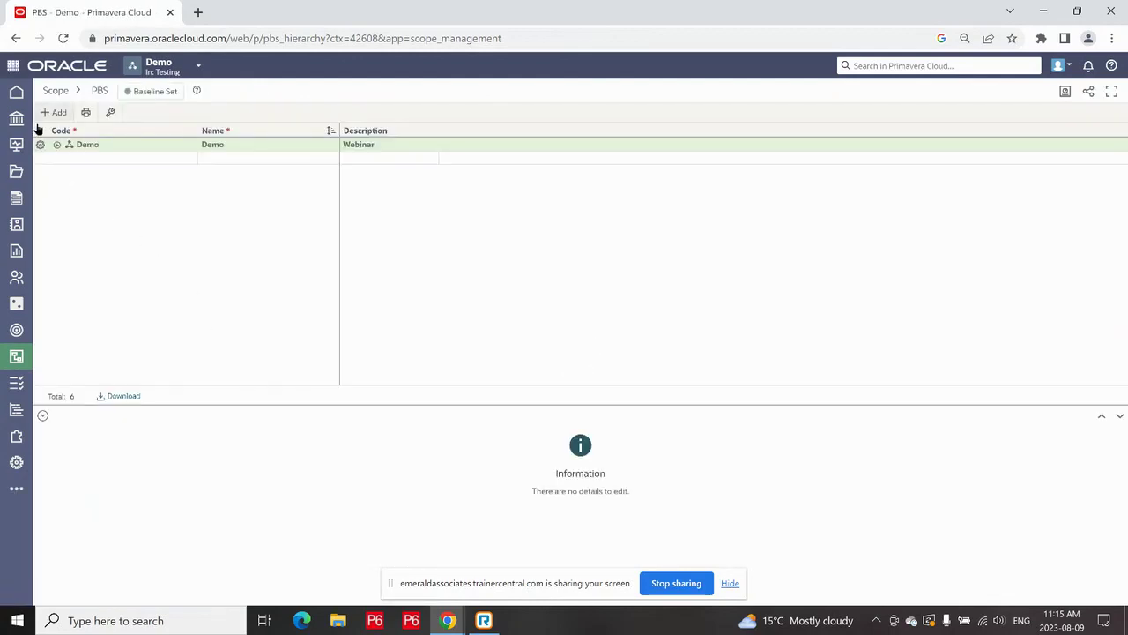
left_click(57, 144)
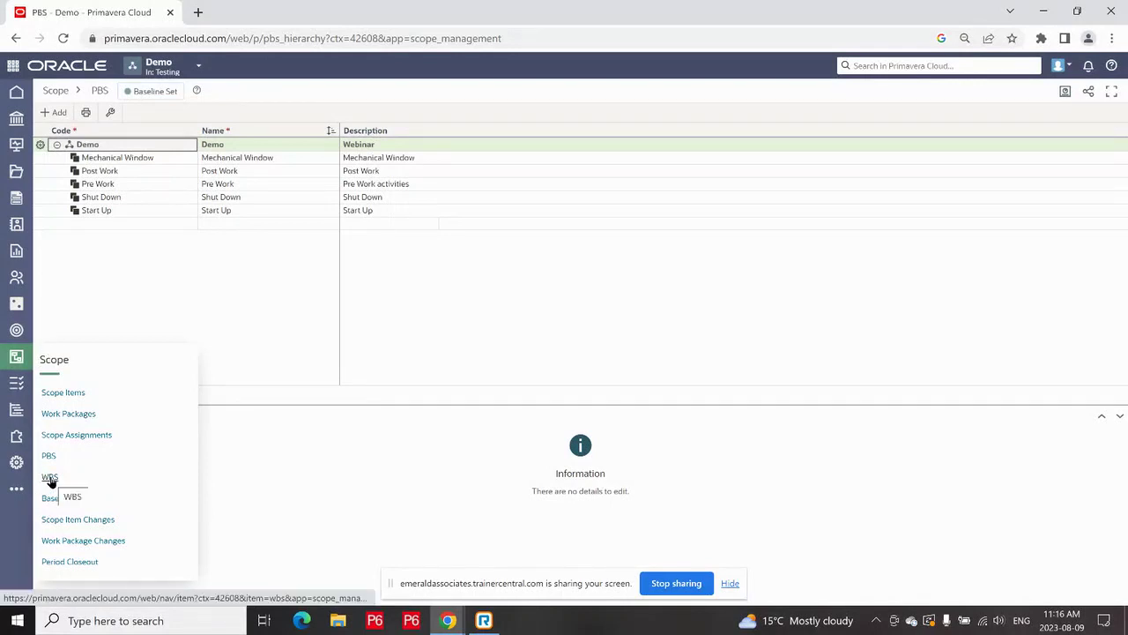
Step: Open the scope's WBS and show the work packages belonging to the MECHANICAL WINDOW element
mouse_move(11, 414)
left_click(53, 481)
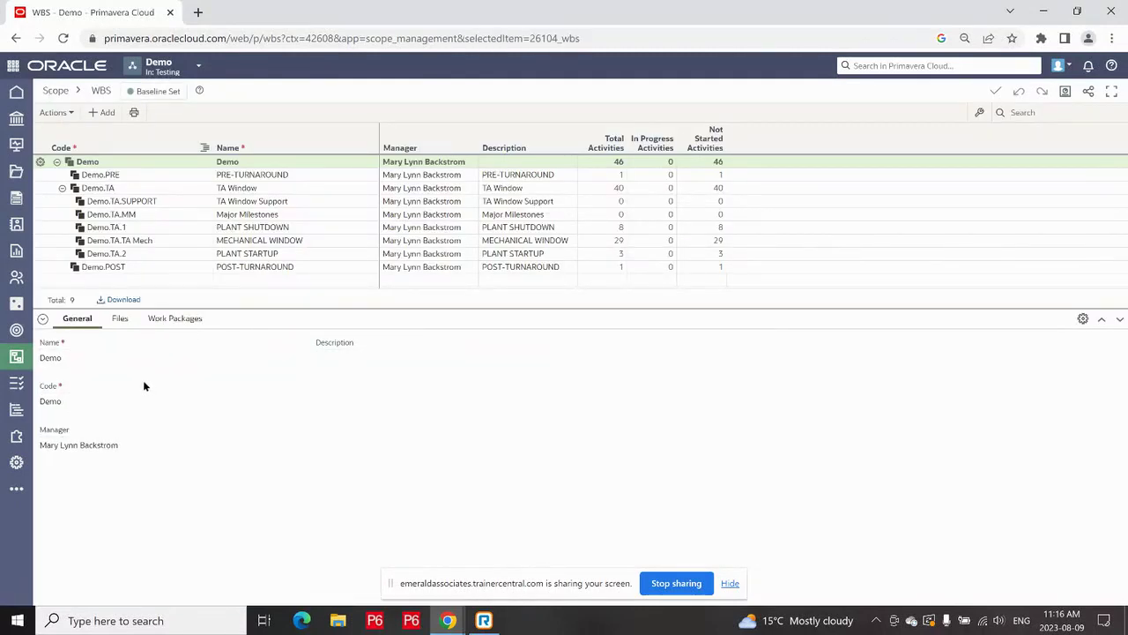
left_click(167, 227)
left_click(165, 241)
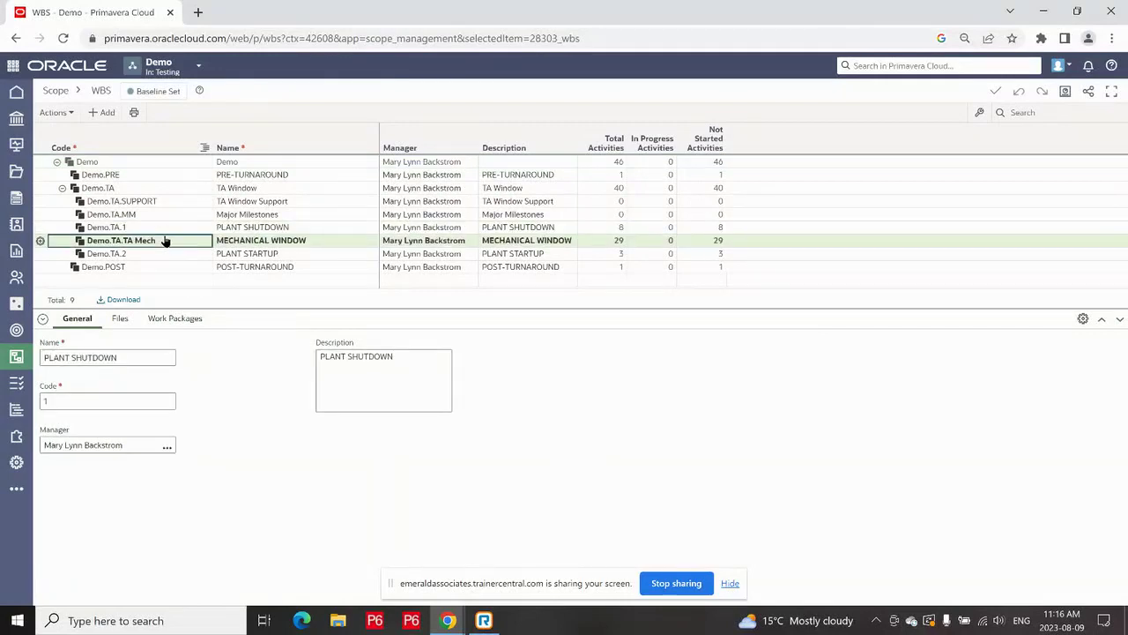
left_click(174, 319)
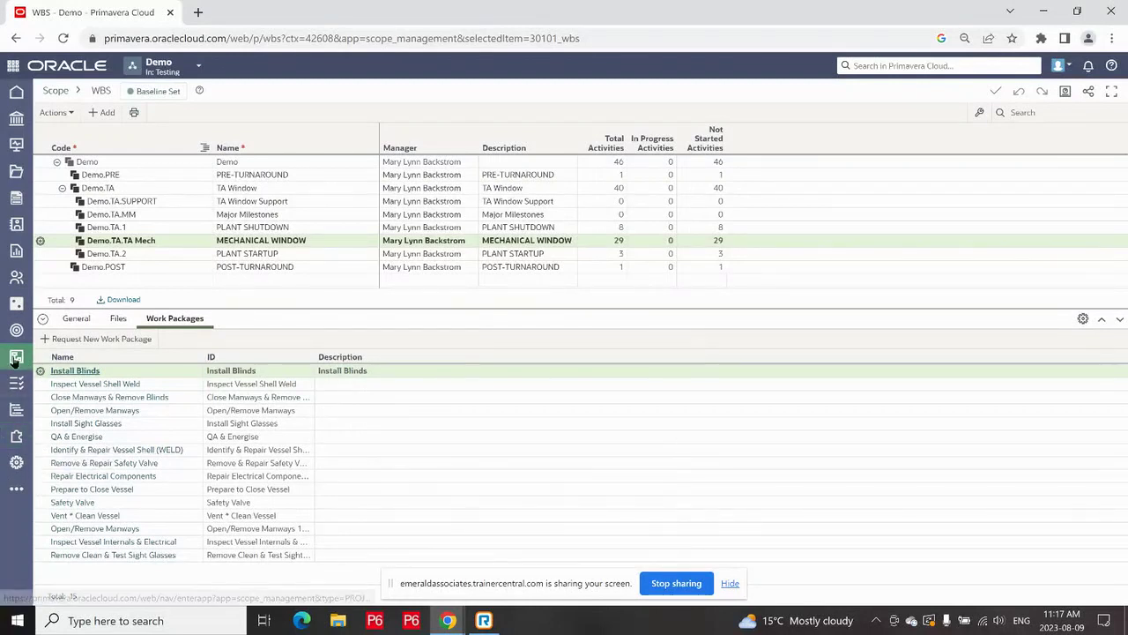
Step: Return to the schedule's Activities and show the general details of the Install scaffolding activity
mouse_move(15, 359)
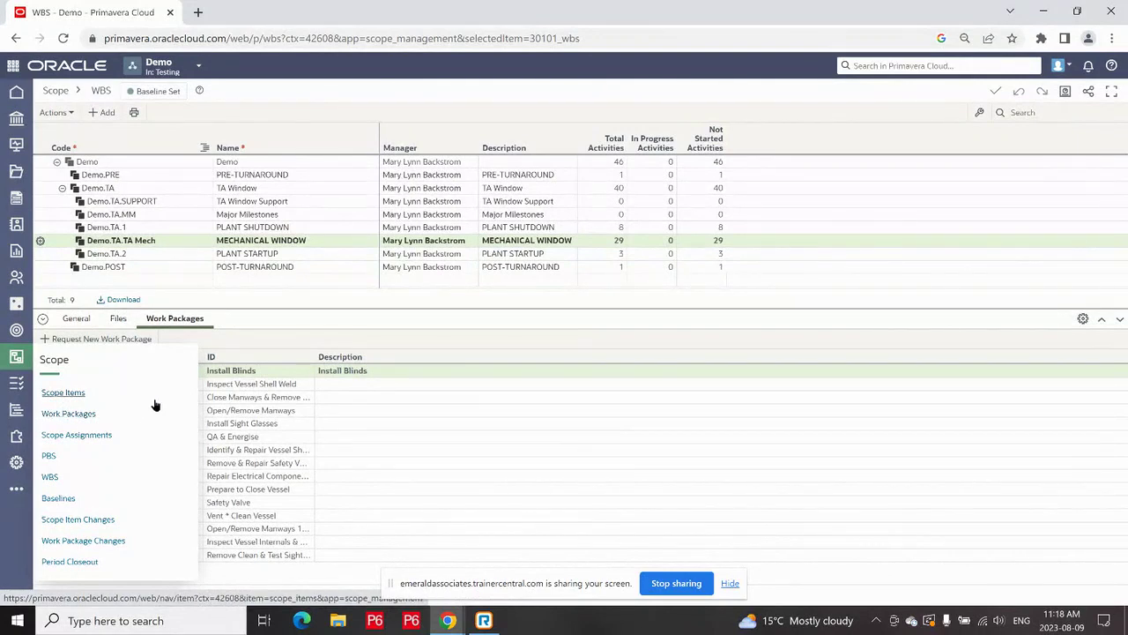
mouse_move(15, 409)
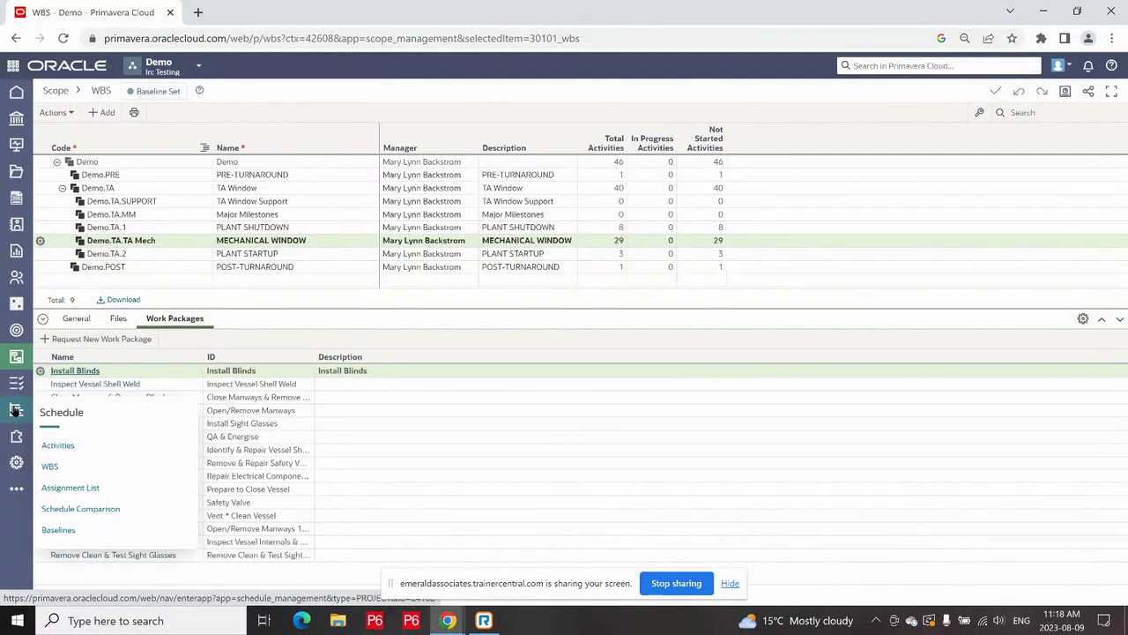
left_click(49, 467)
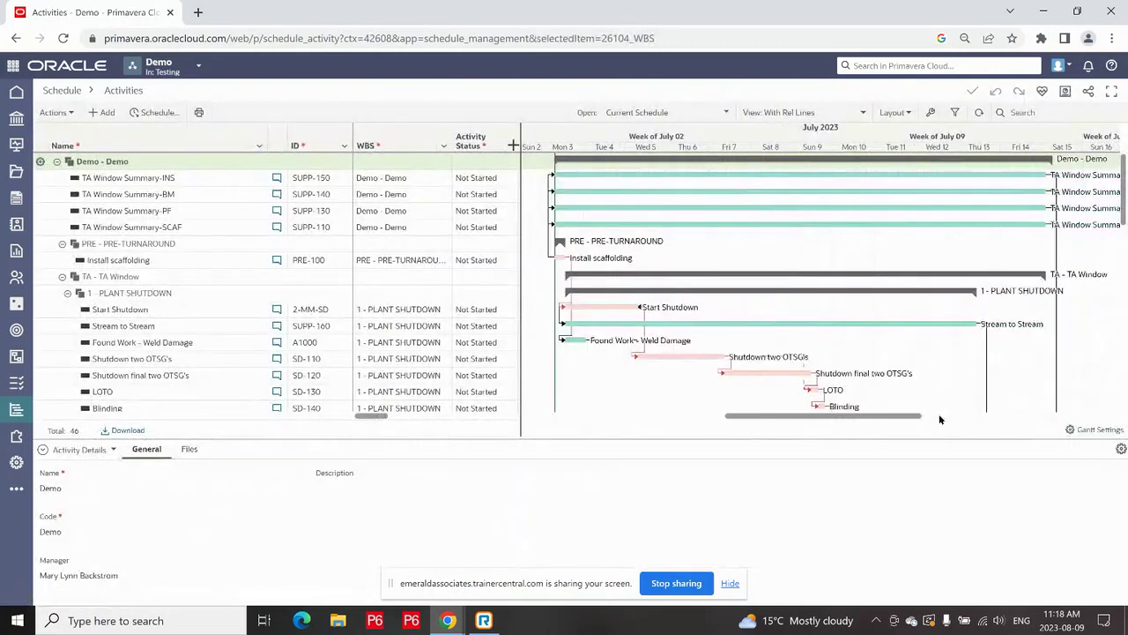
left_click(152, 260)
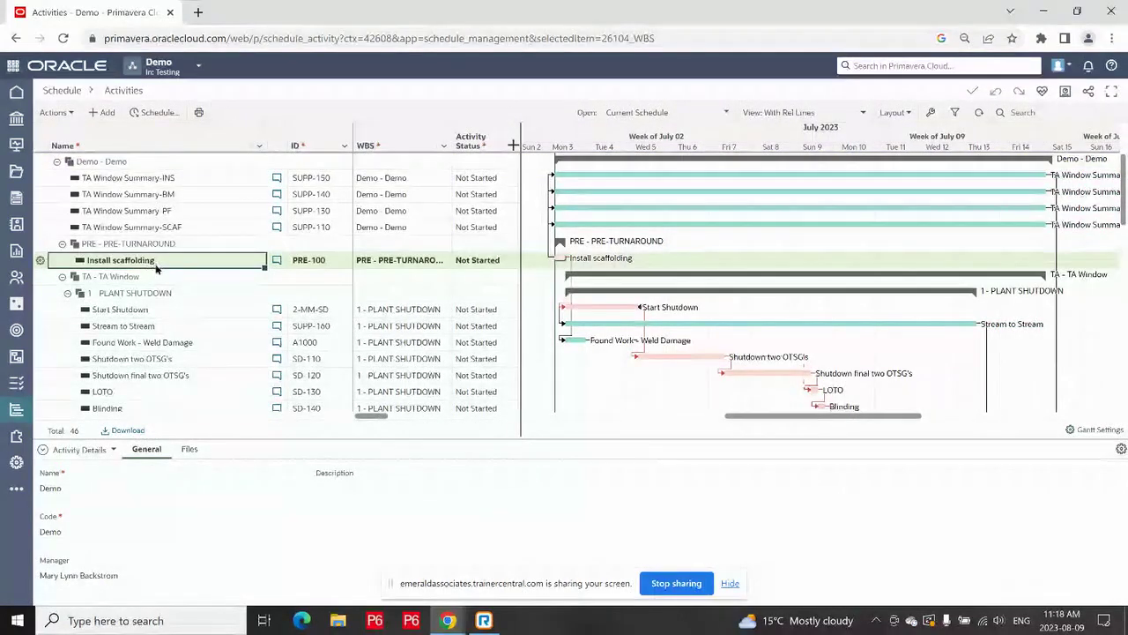
Step: Open the Work Plan and add a new task under activity SD-110, keeping its default details
mouse_move(16, 277)
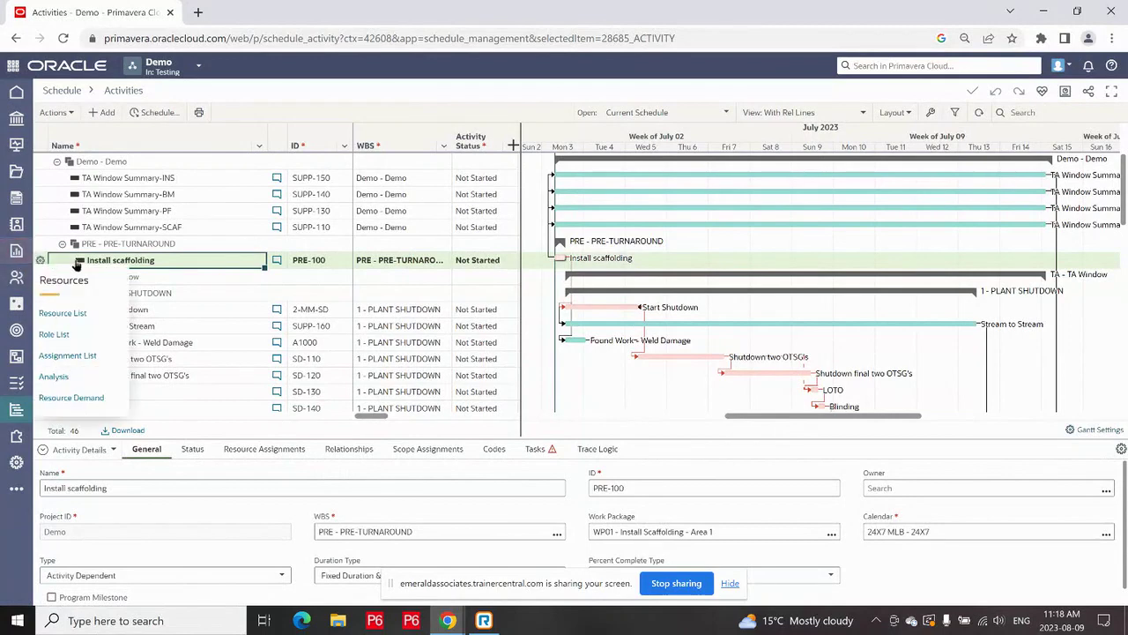
mouse_move(8, 413)
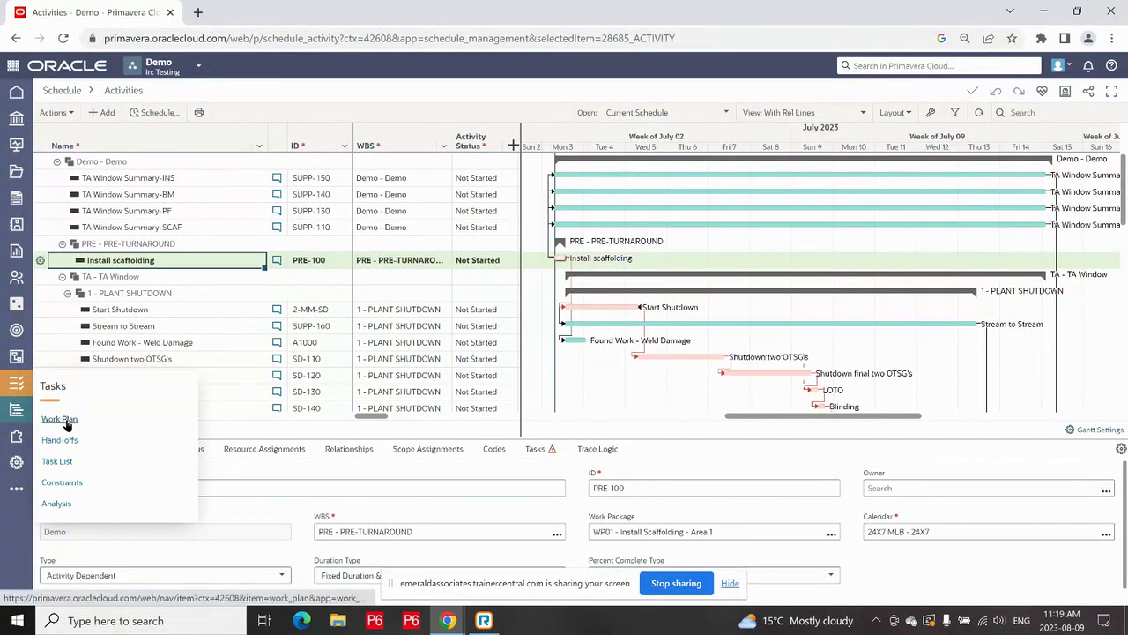
left_click(63, 422)
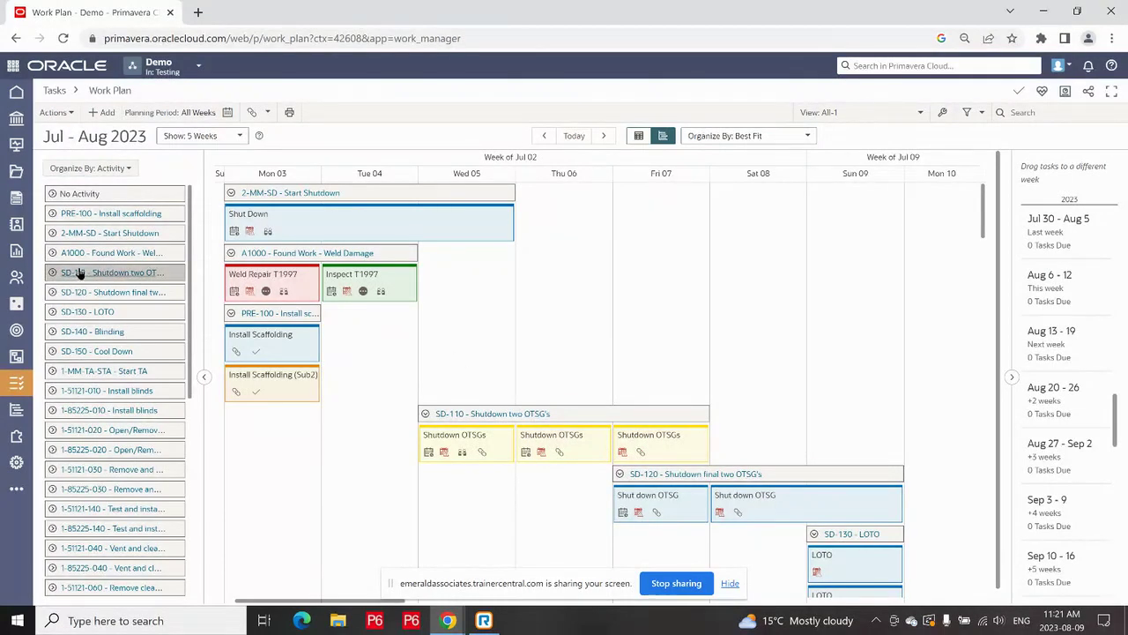
left_click(52, 273)
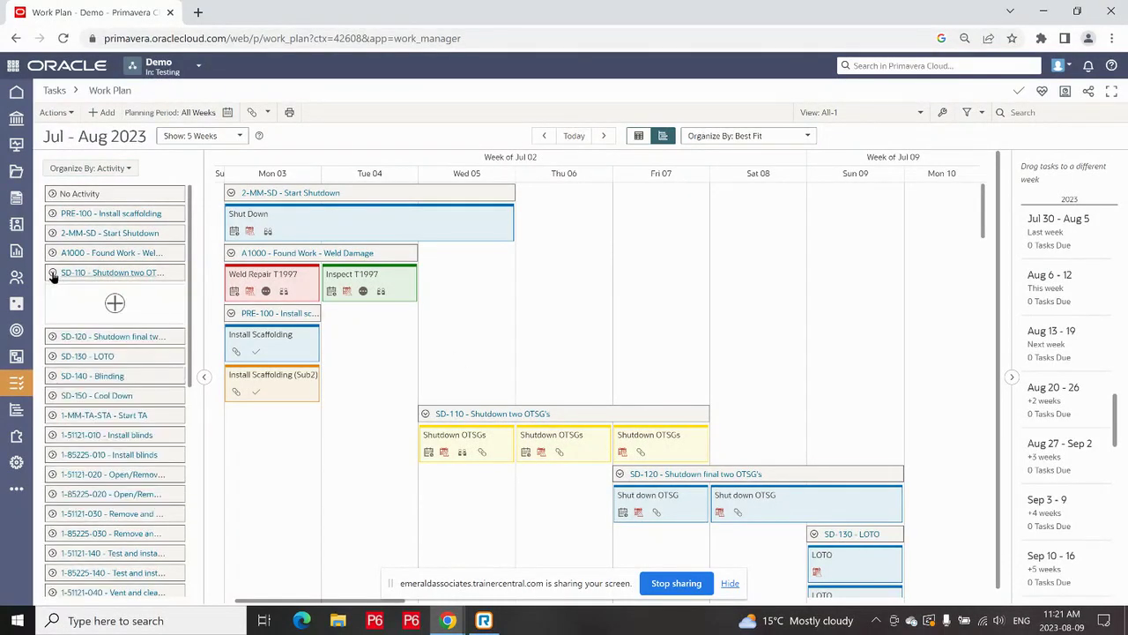
left_click(114, 302)
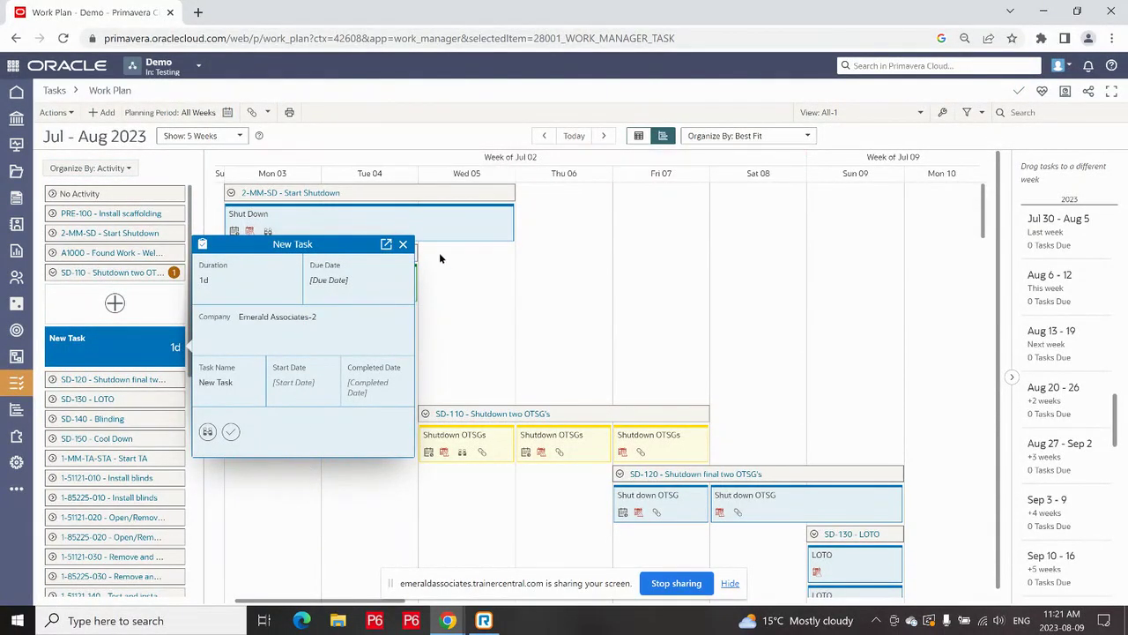
left_click(403, 245)
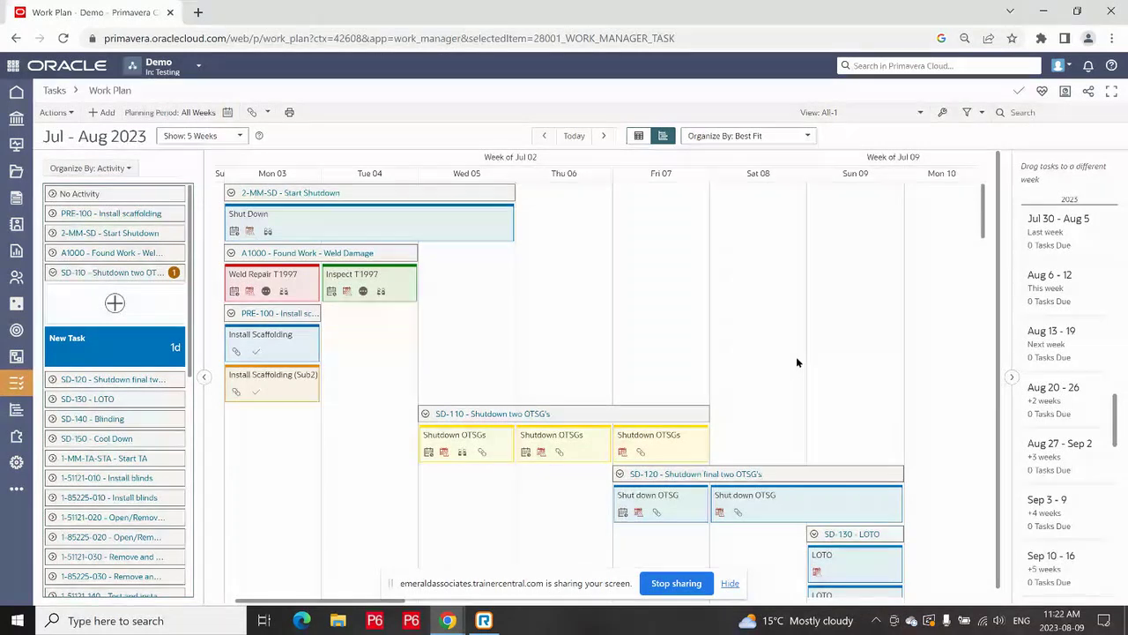
Step: Open the full details of the Install Scaffolding task and review its general information, additional fields and commitments
left_click(303, 347)
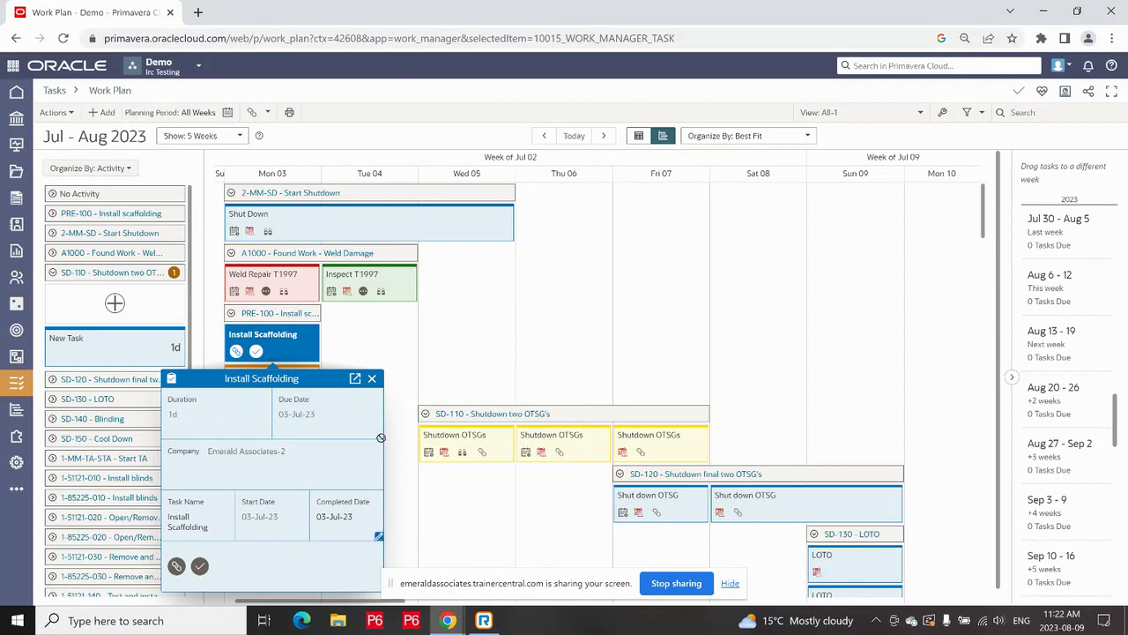
left_click(353, 379)
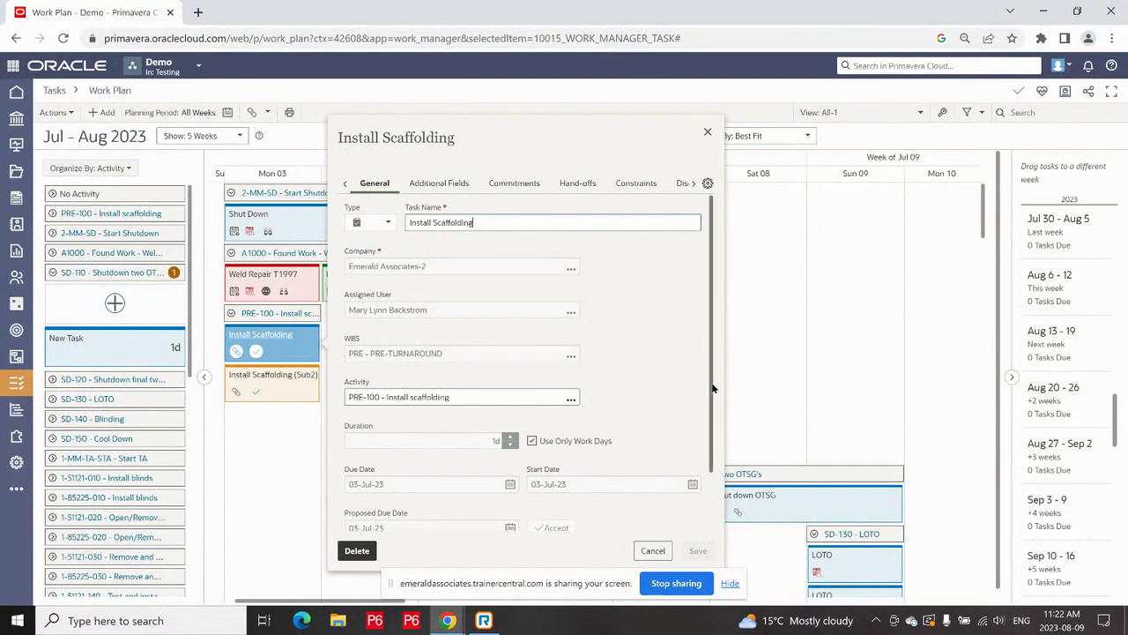
left_click_drag(714, 388, 723, 525)
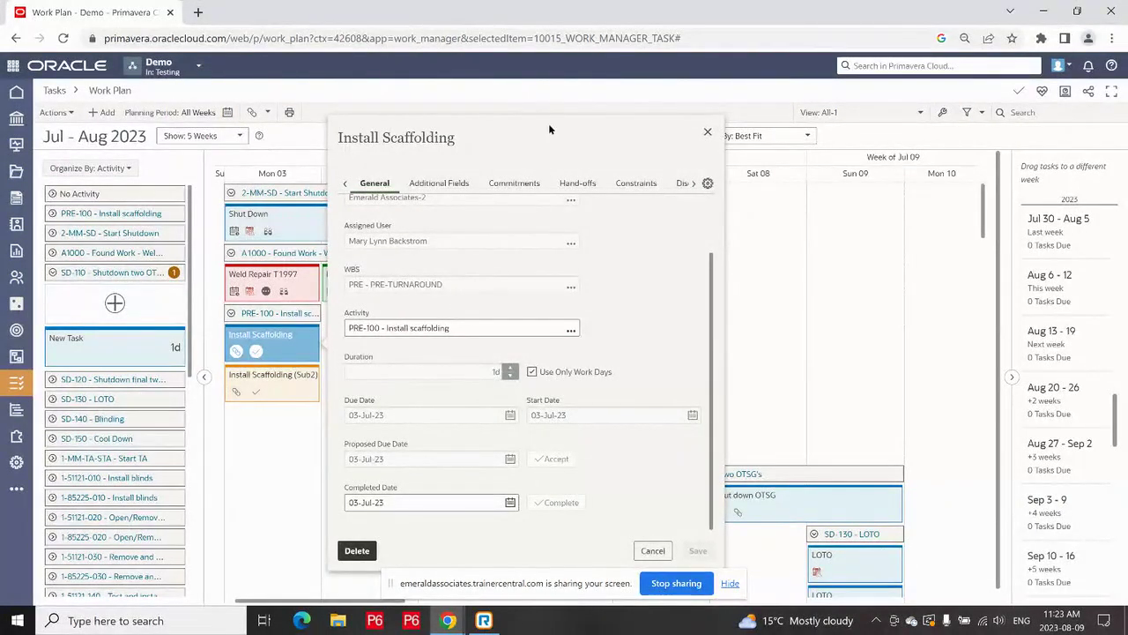
left_click(429, 187)
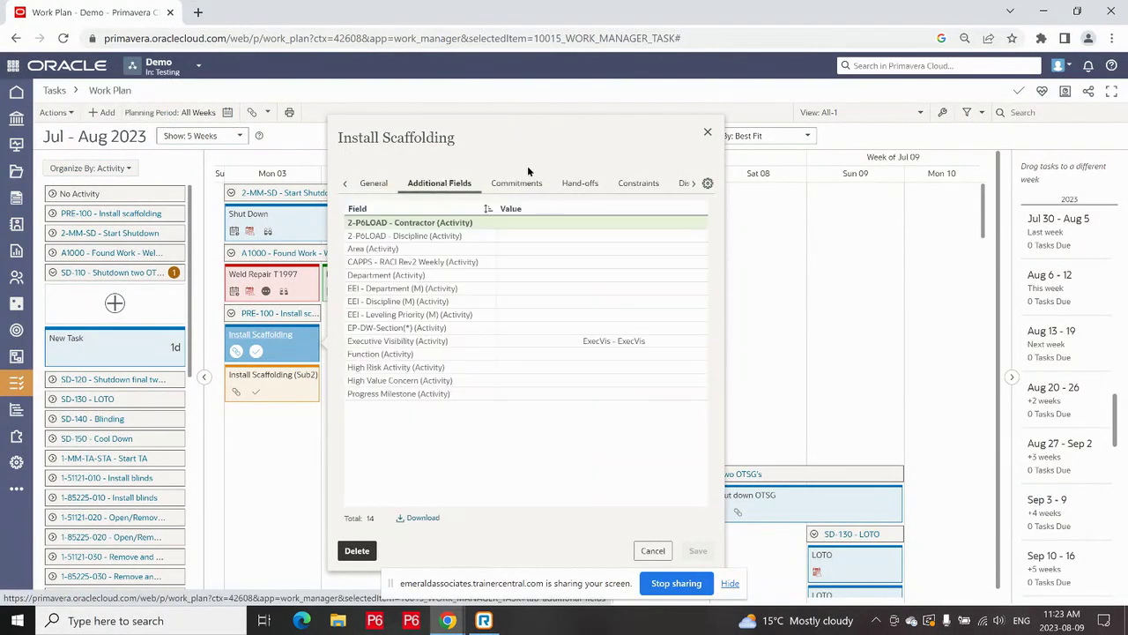
left_click(518, 184)
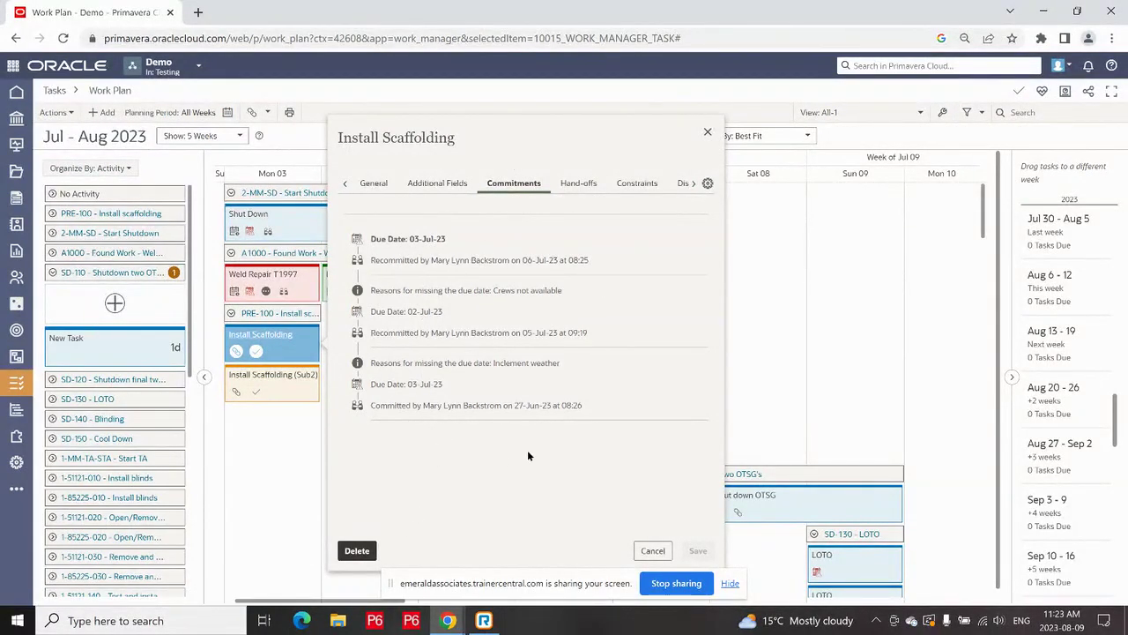
Step: Review the Install Scaffolding task's hand-offs, constraints and discussions, and close its details
left_click(578, 184)
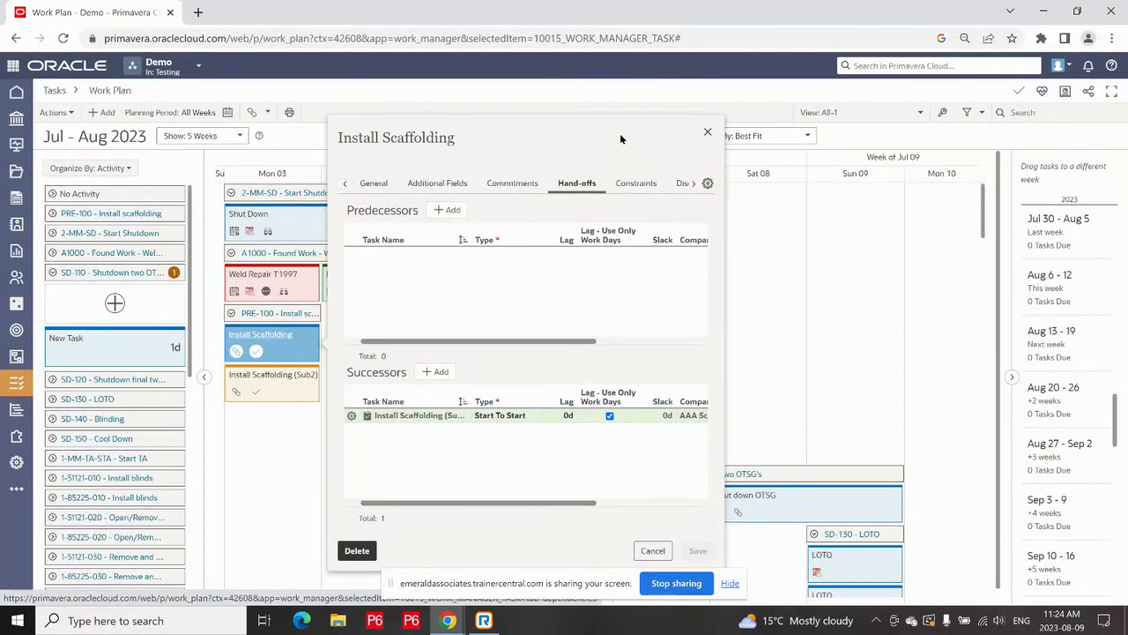
left_click(631, 185)
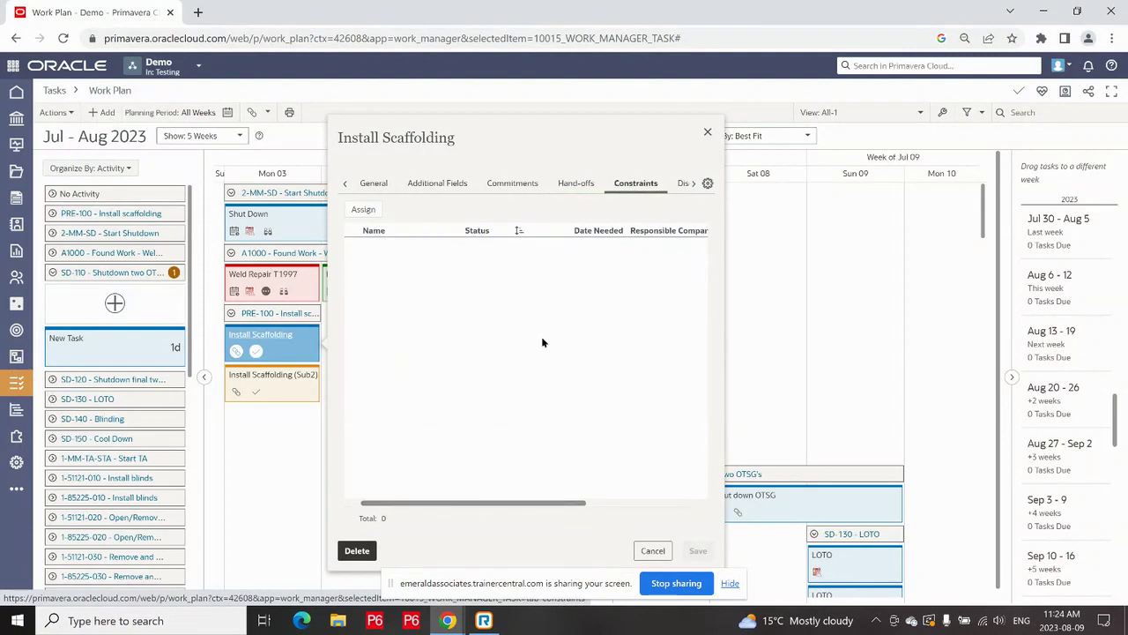
left_click(692, 185)
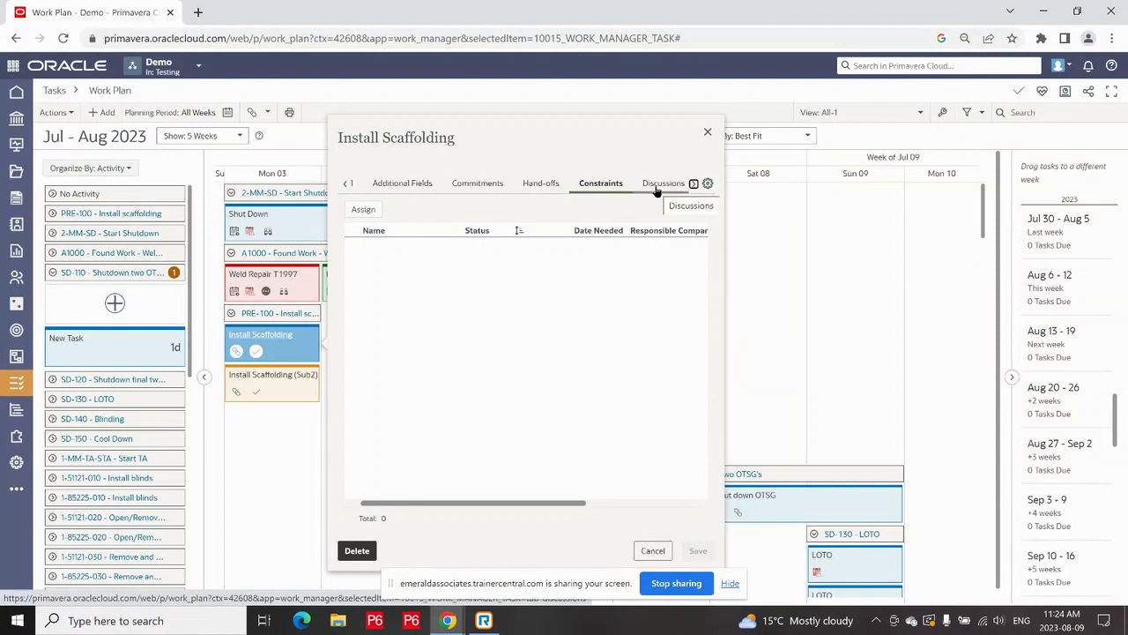
left_click(659, 185)
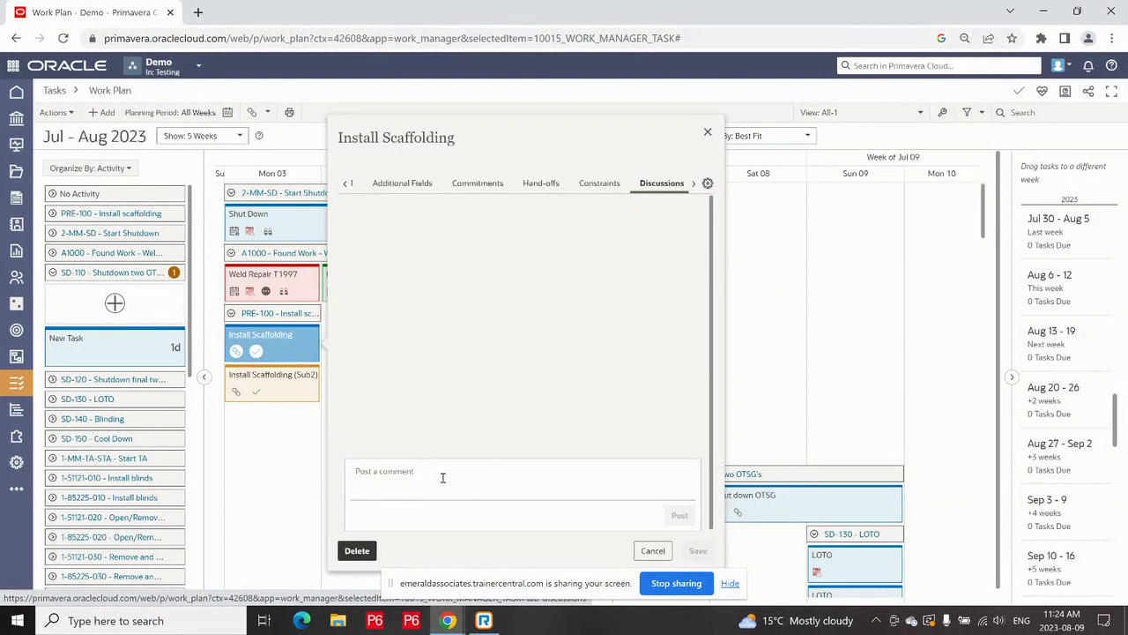
left_click(474, 478)
left_click(707, 133)
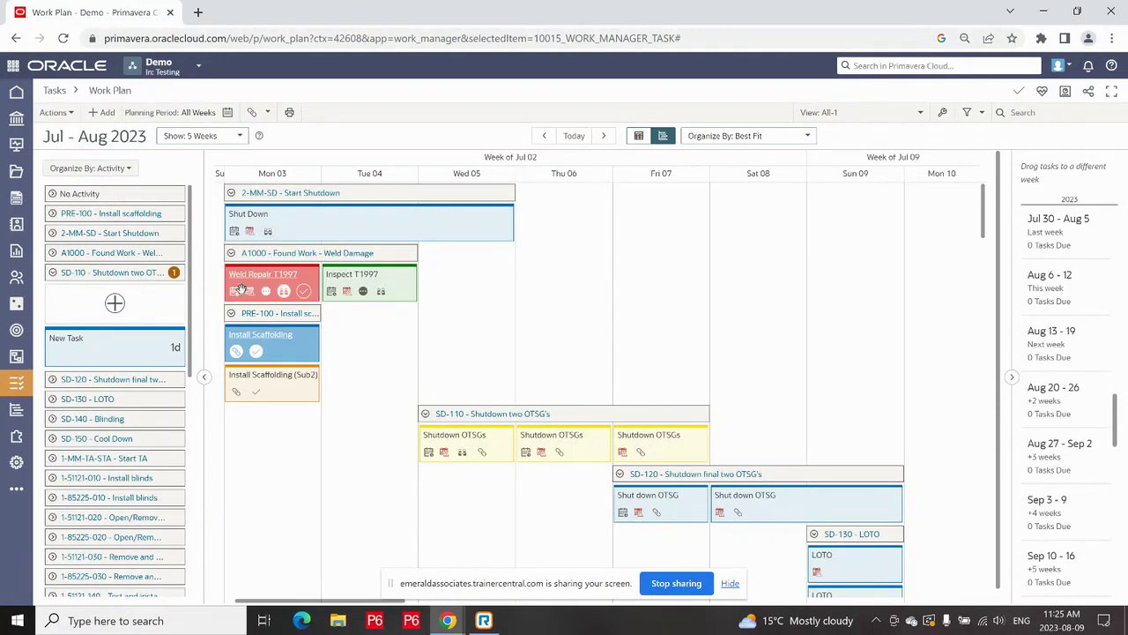
Step: Open the full details of the Weld Repair T1997 task, review its general information and dates, and close it
left_click(311, 276)
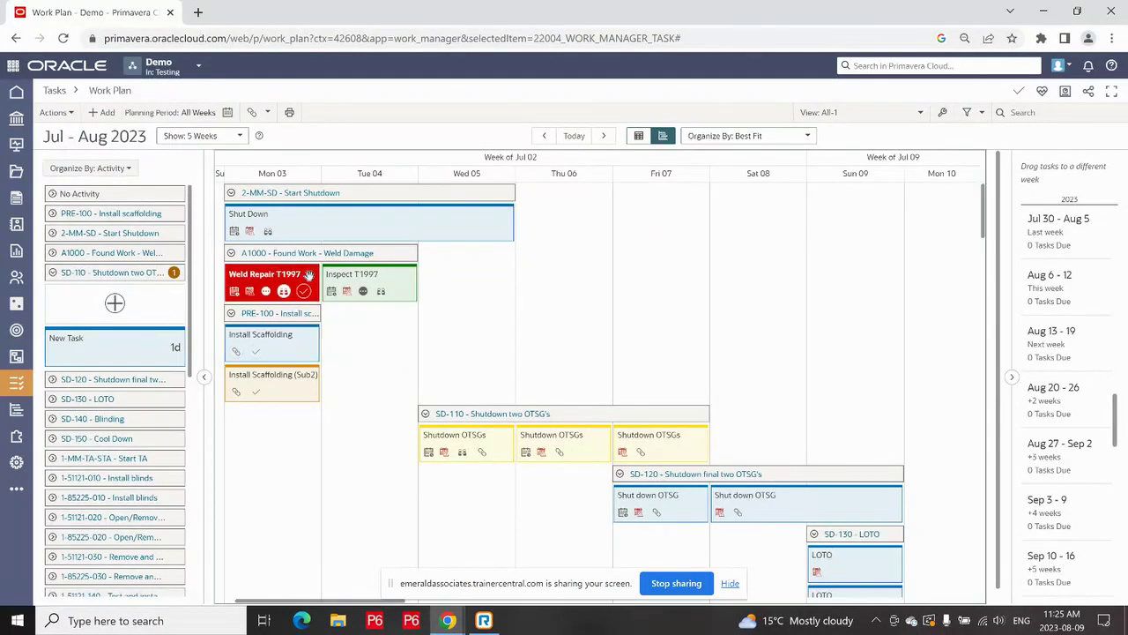
left_click(308, 276)
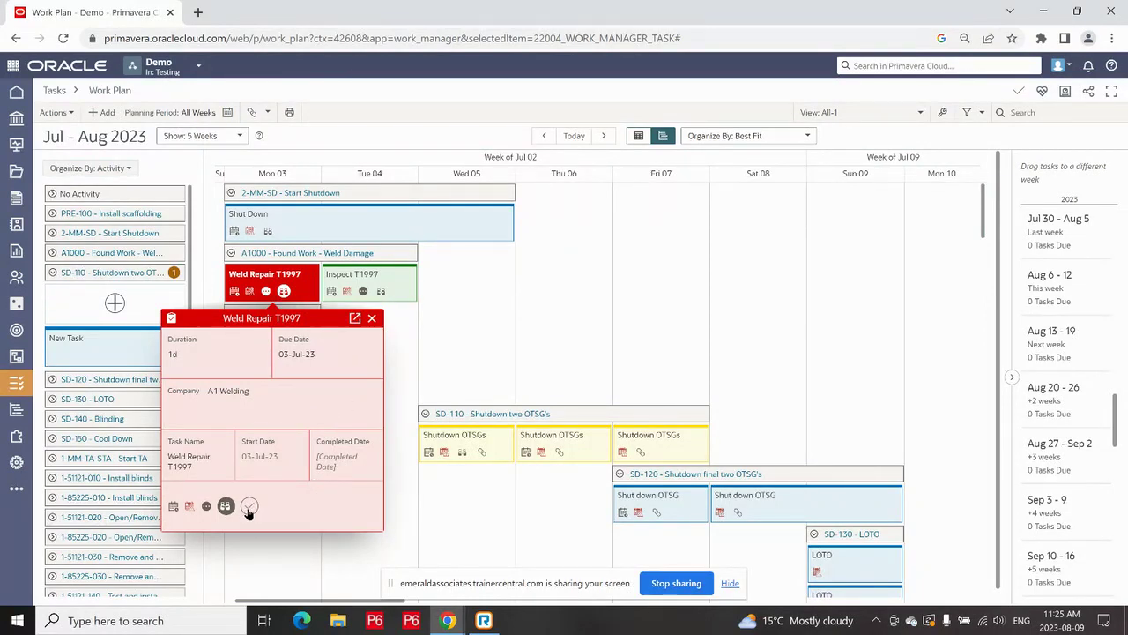
left_click(355, 319)
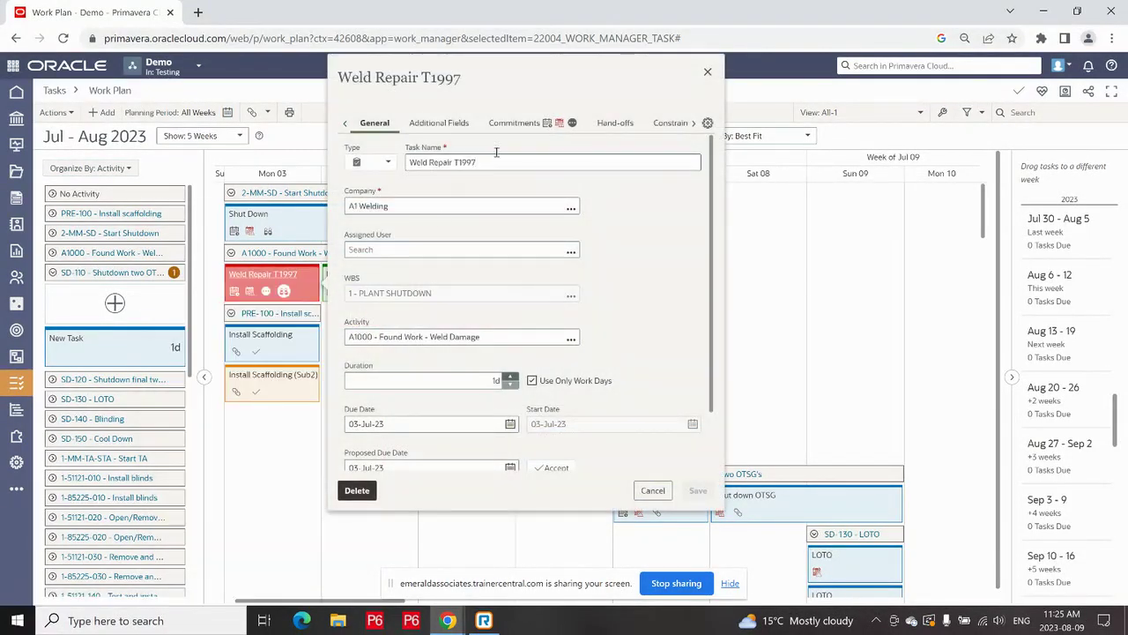
scroll(715, 392, "down", 2)
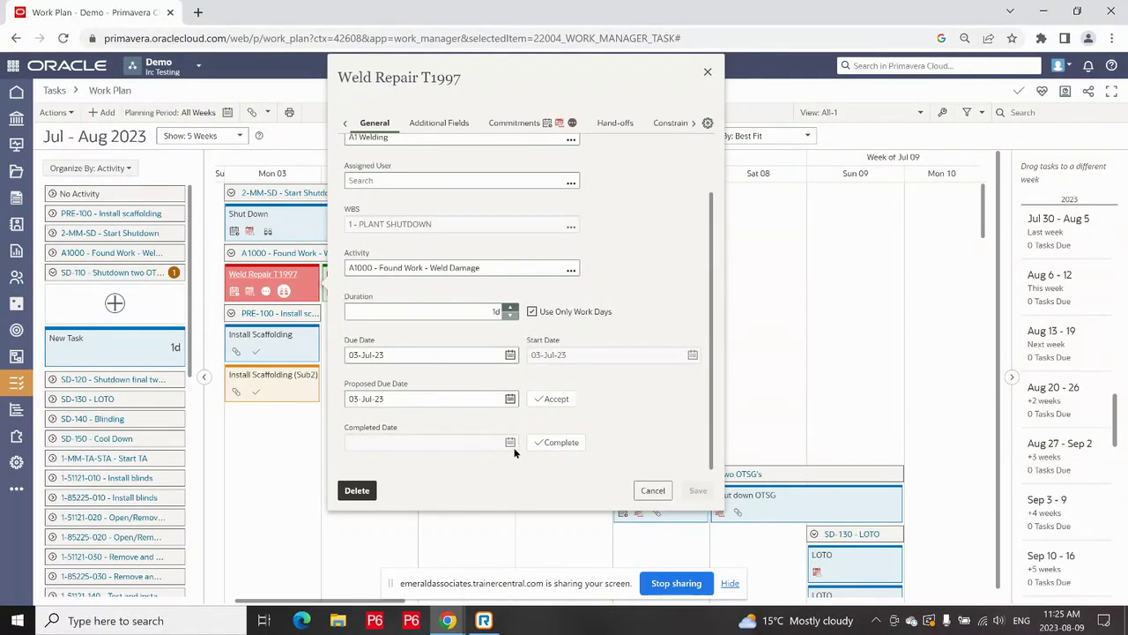
left_click(708, 71)
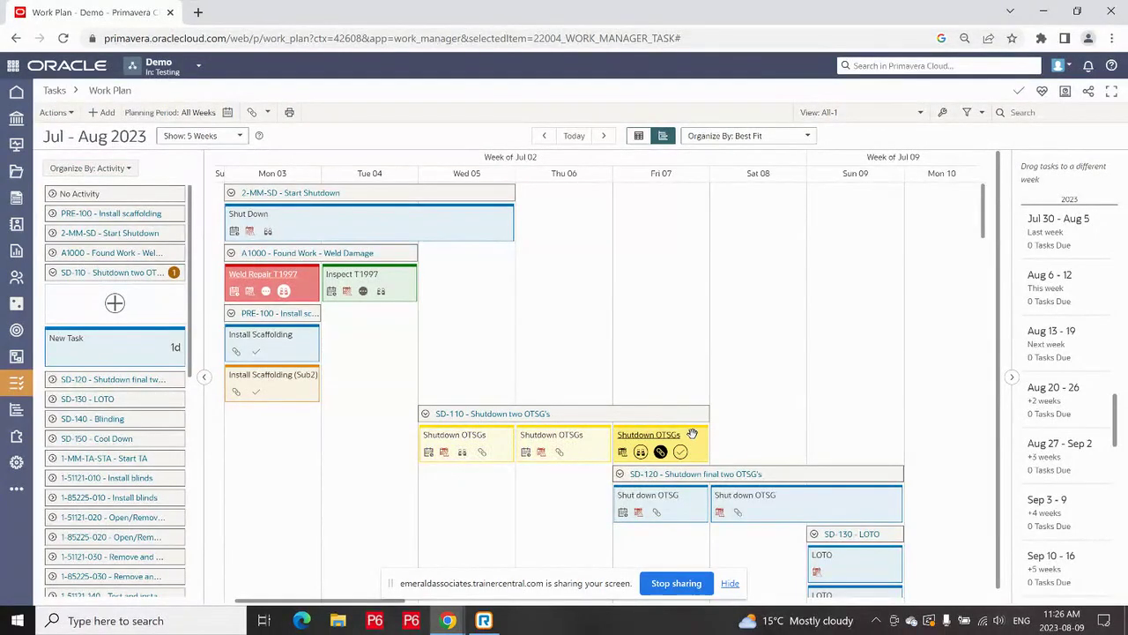
Step: Reschedule the last linked Shutdown OTSGs task to Thu 06 and the first one to Fri 07
left_click_drag(692, 438, 551, 491)
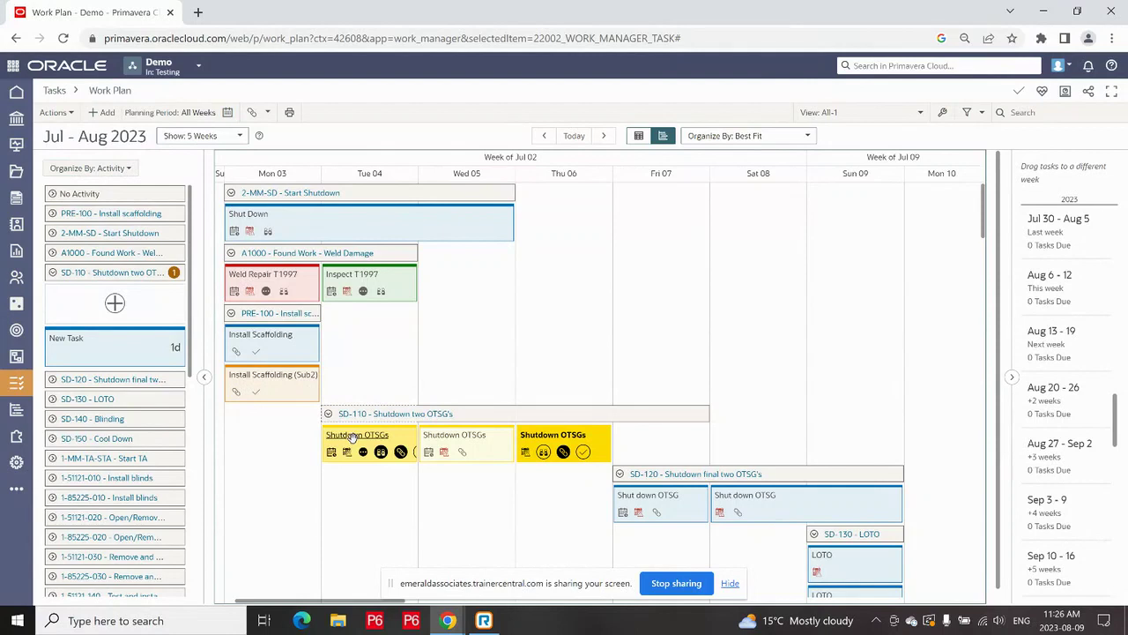
left_click_drag(352, 438, 573, 433)
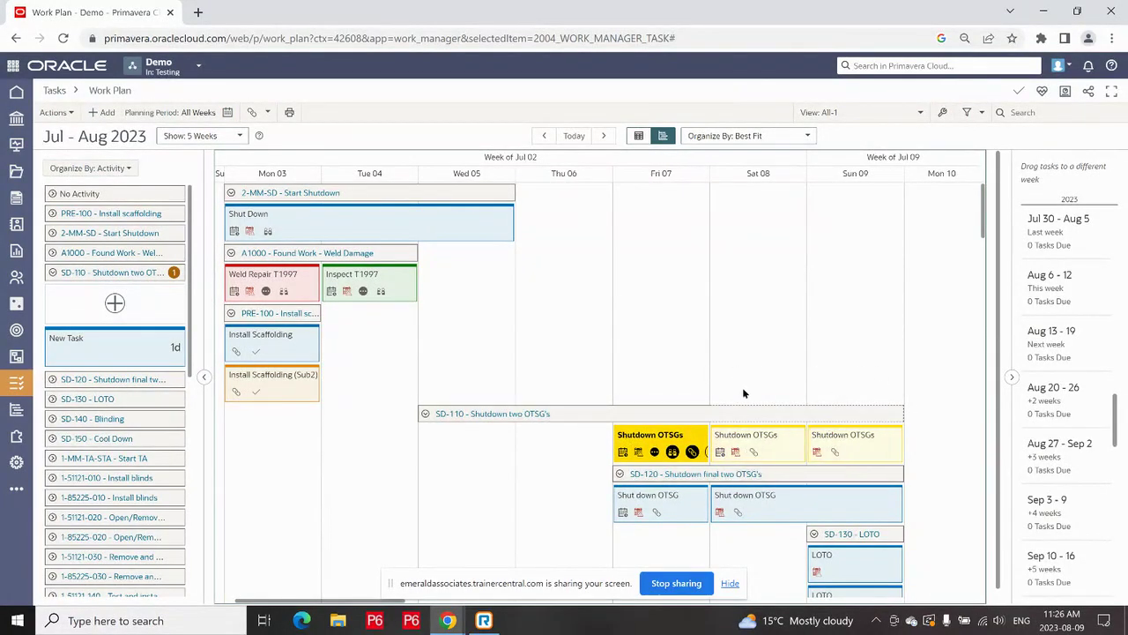
Step: Move the three Shutdown OTSGs tasks under SD-110 back to Wed 05, Thu 06 and Fri 07
left_click_drag(657, 438, 466, 443)
left_click_drag(716, 447, 561, 441)
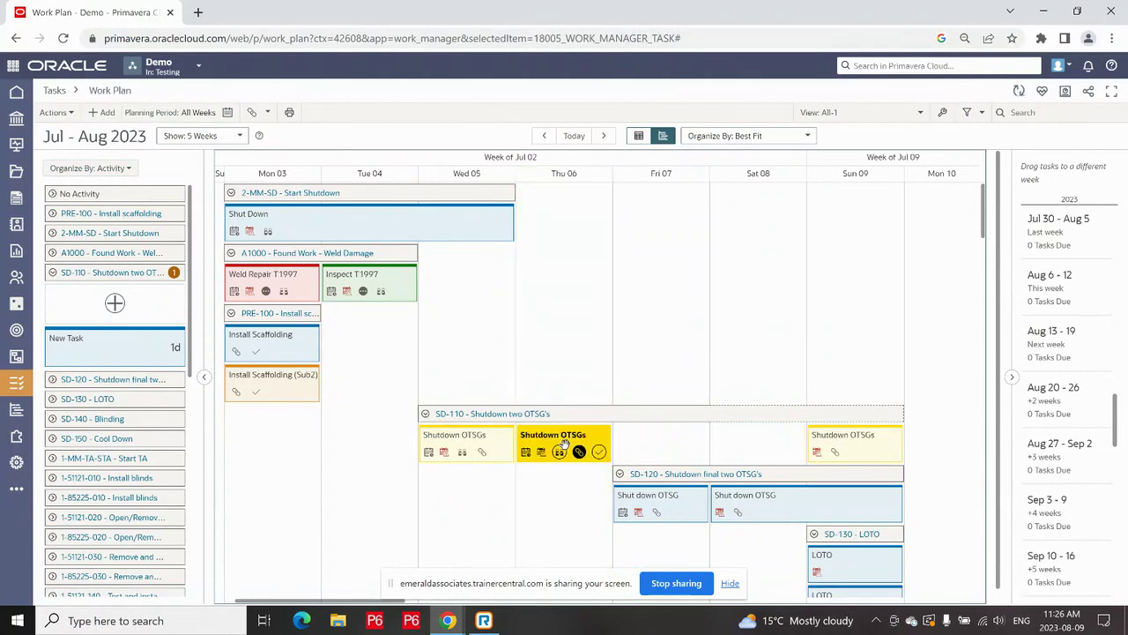
left_click_drag(821, 441, 653, 435)
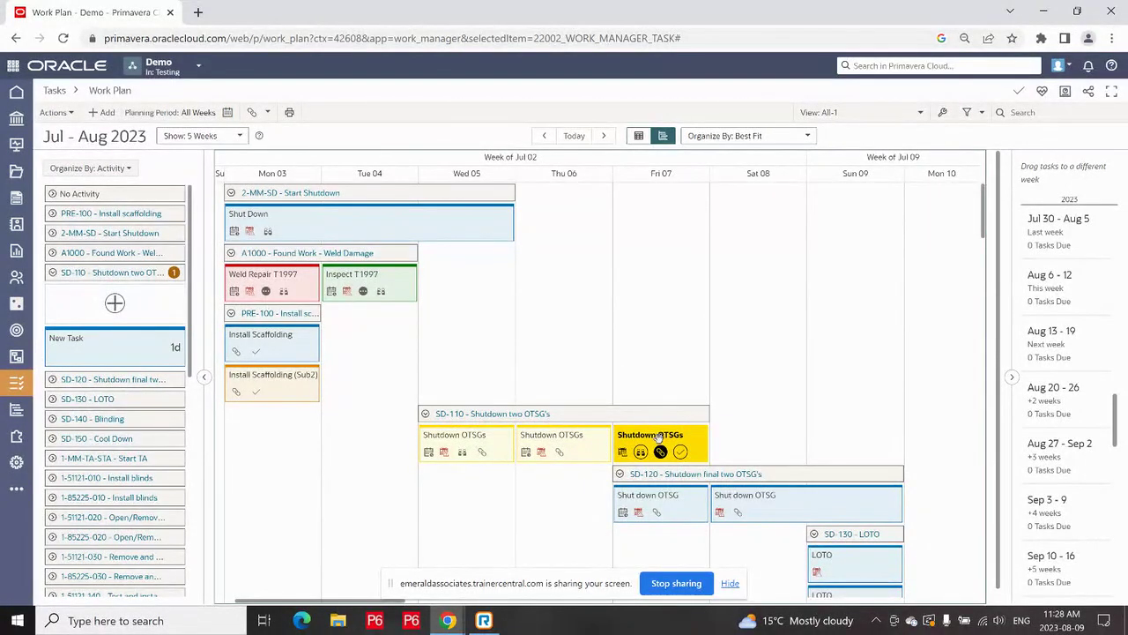
Step: Move the last Shutdown OTSGs task to Sat 08 and schedule the unplanned New Task under SD-110 on Fri 07
left_click_drag(690, 429, 747, 430)
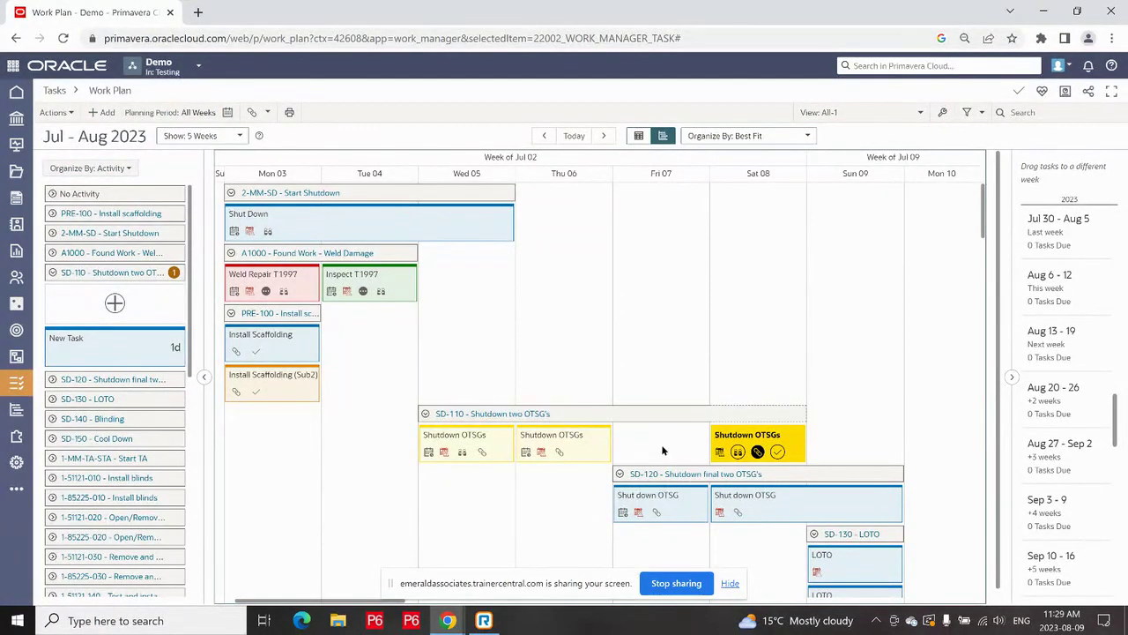
left_click(87, 347)
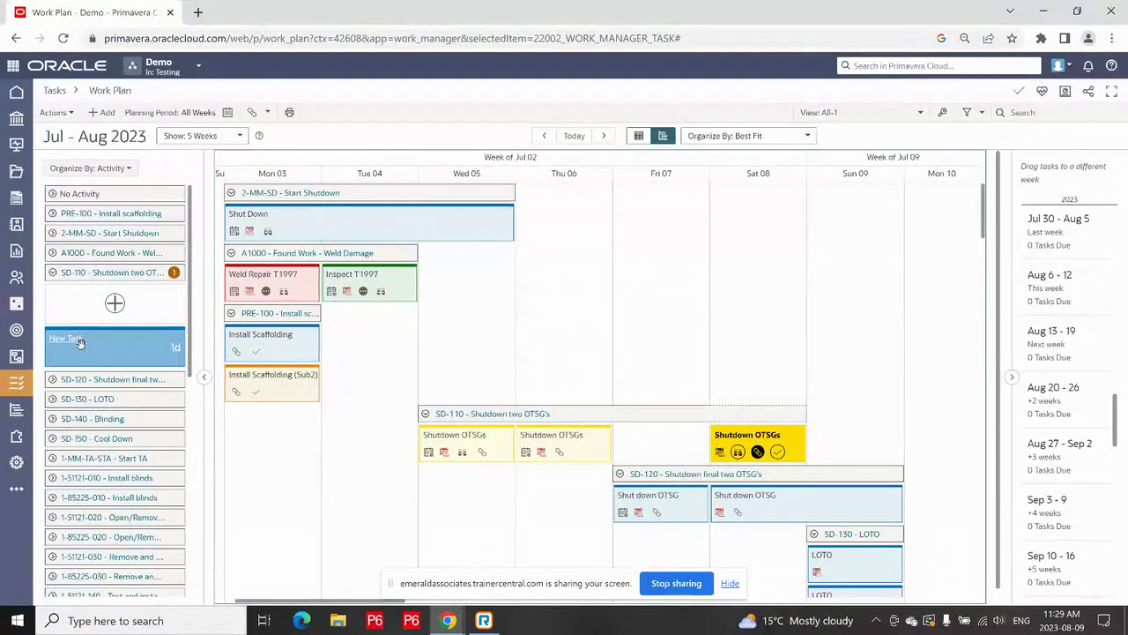
left_click_drag(90, 349, 659, 440)
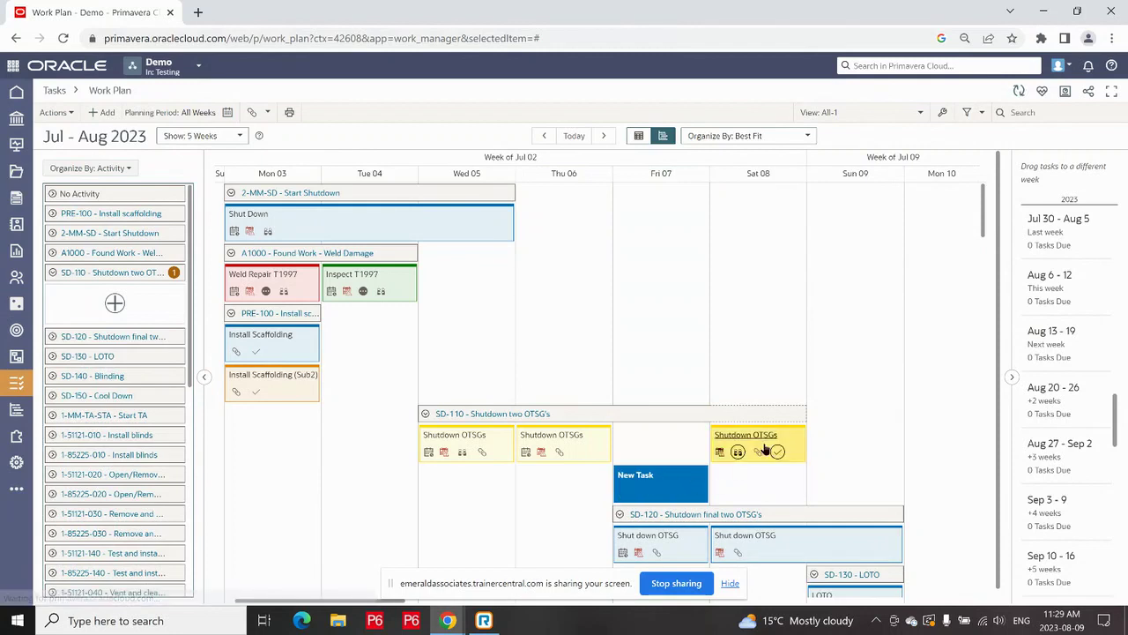
Step: Rename the New Task on Fri 07 to "Added Work" in its full details and save it
left_click(690, 480)
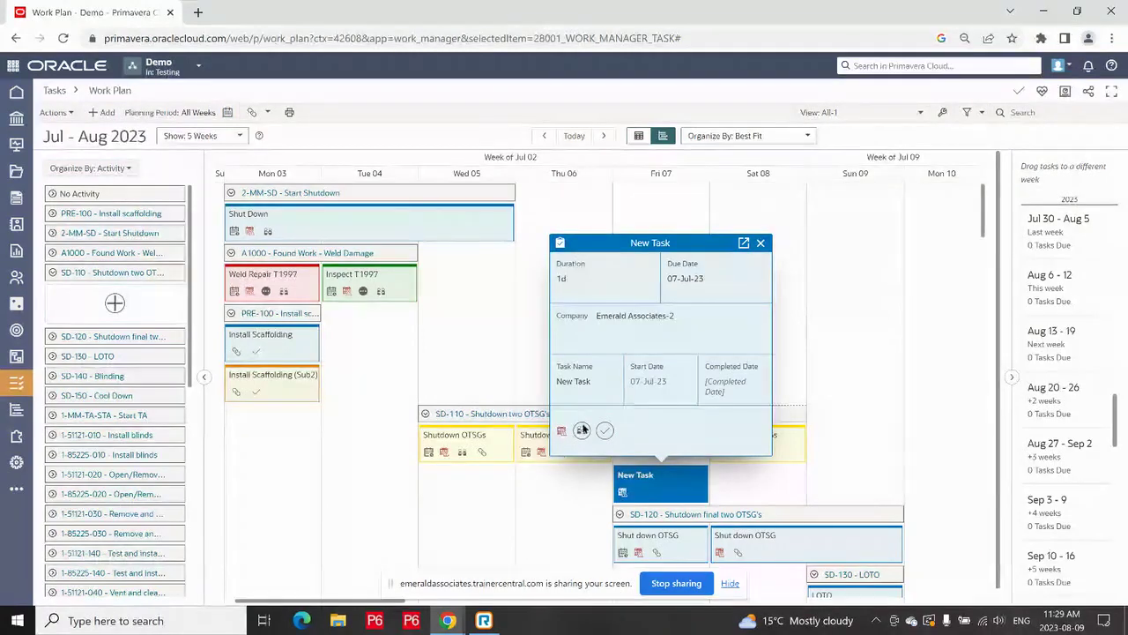
left_click(742, 244)
left_click_drag(591, 162, 533, 168)
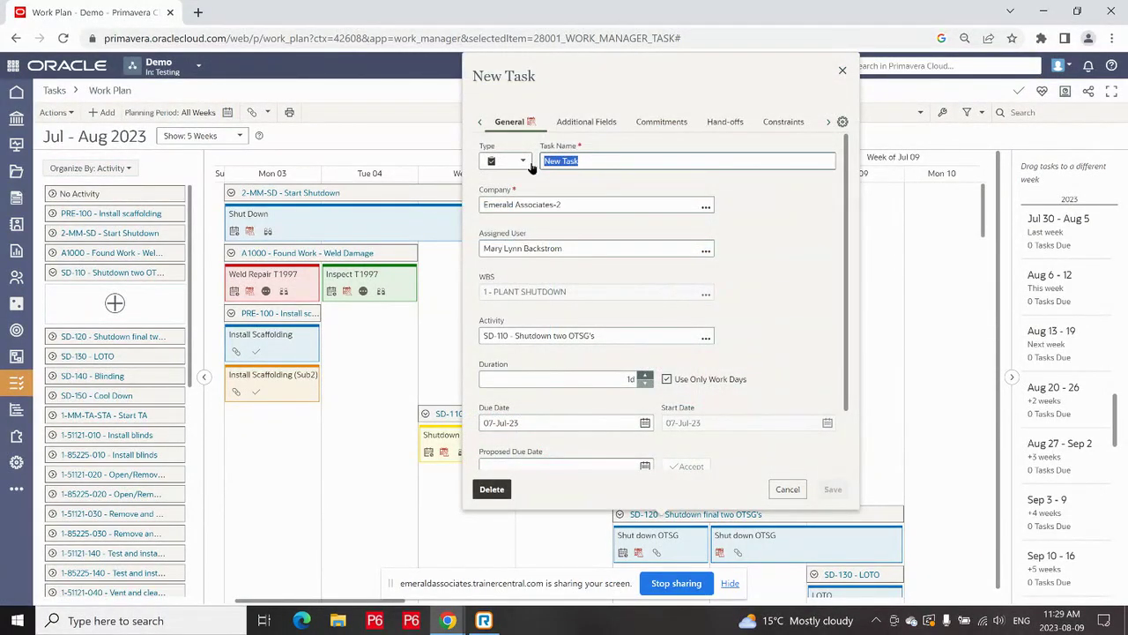
type("A")
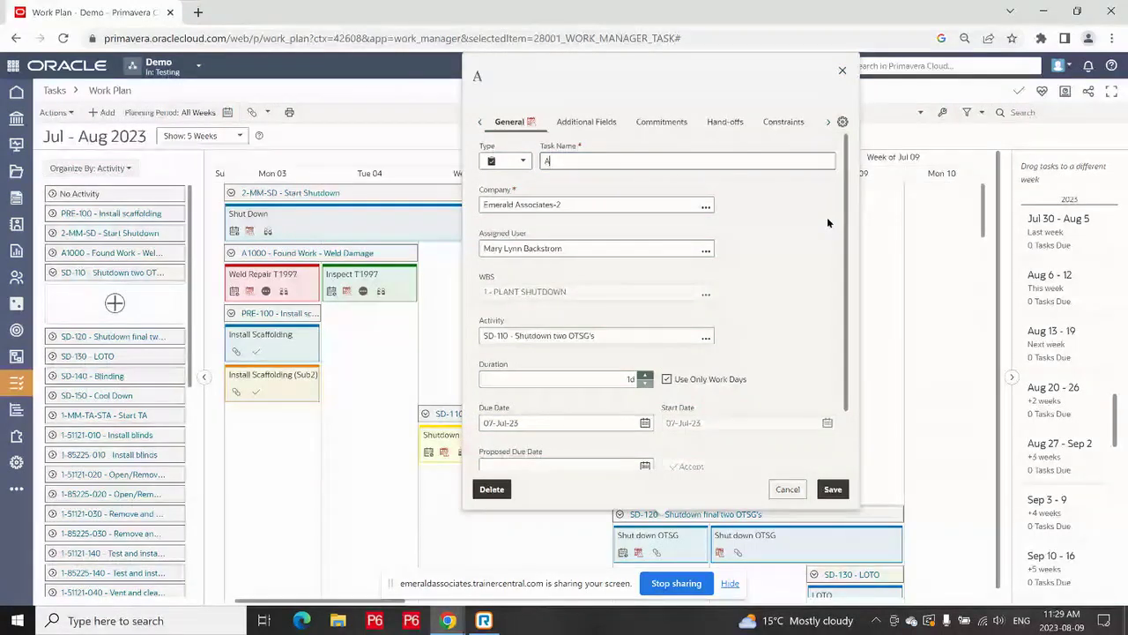
type("ded Work")
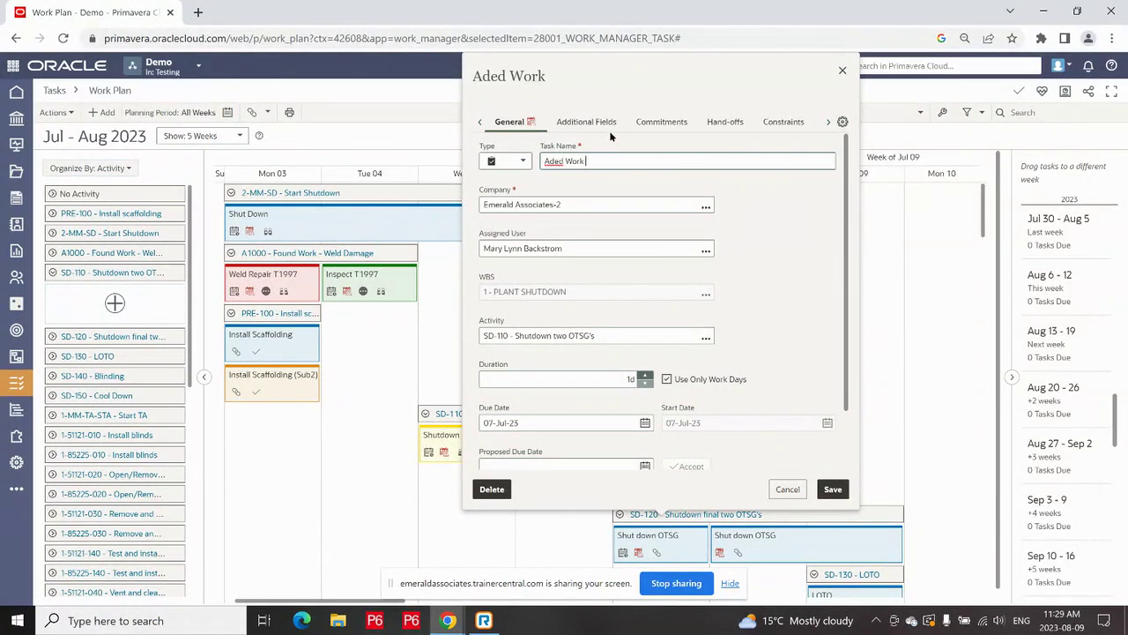
left_click(556, 161)
type("d")
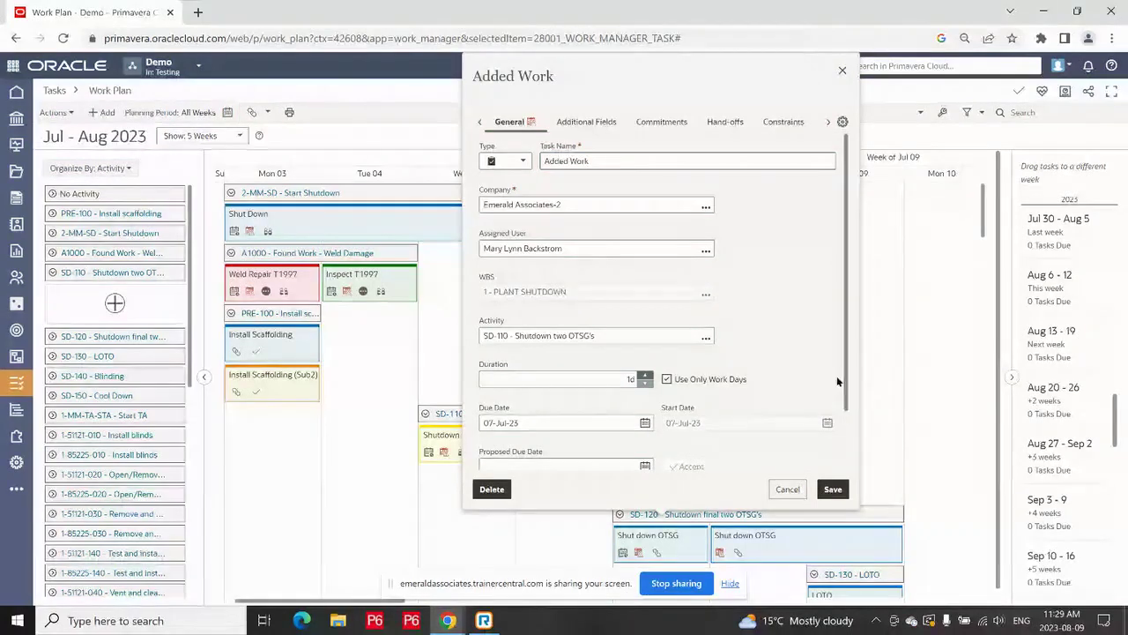
left_click(832, 488)
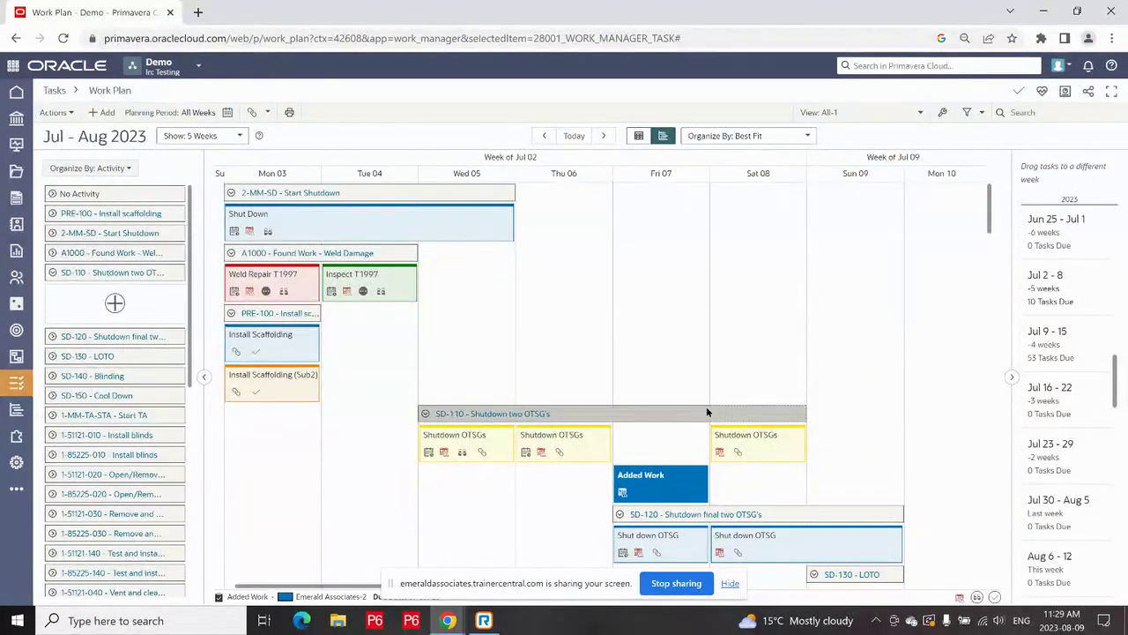
mouse_move(659, 492)
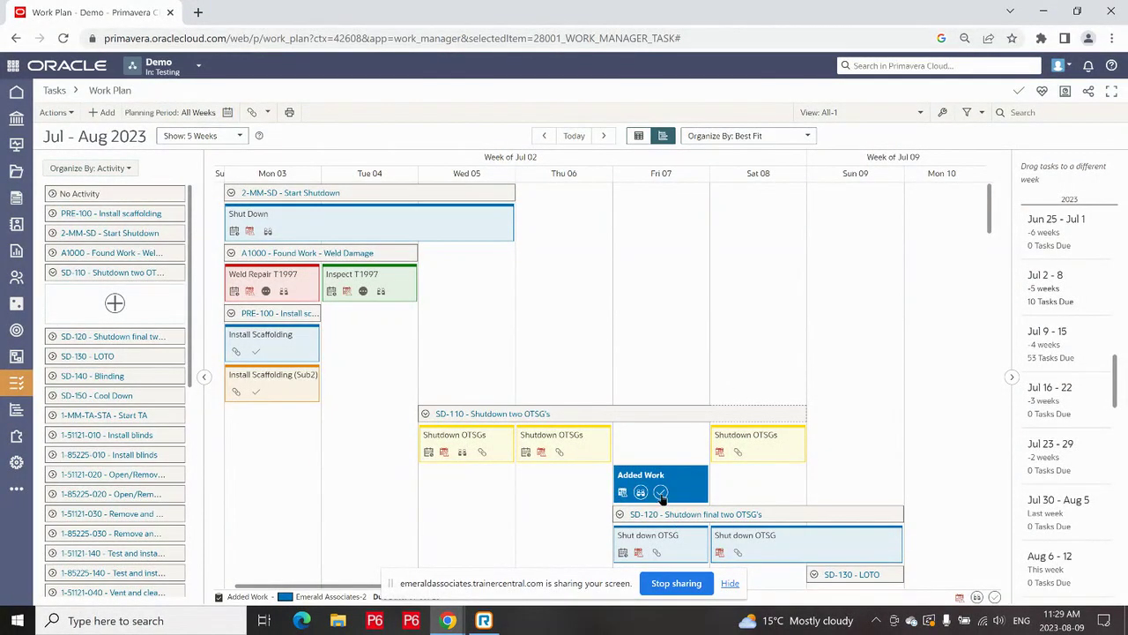
mouse_move(769, 443)
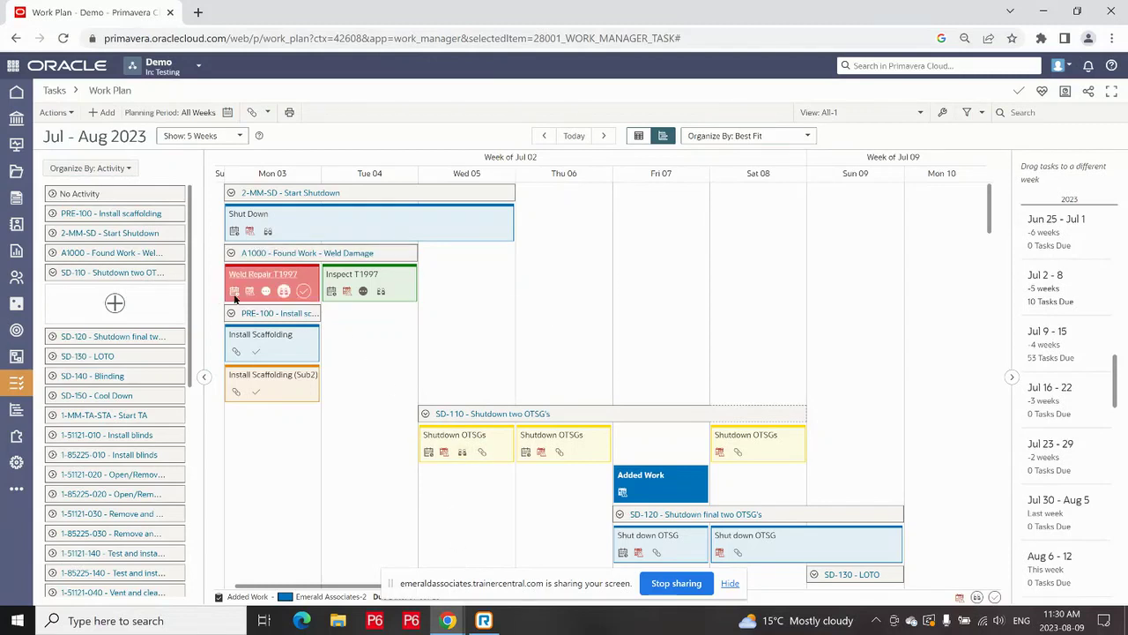
mouse_move(247, 297)
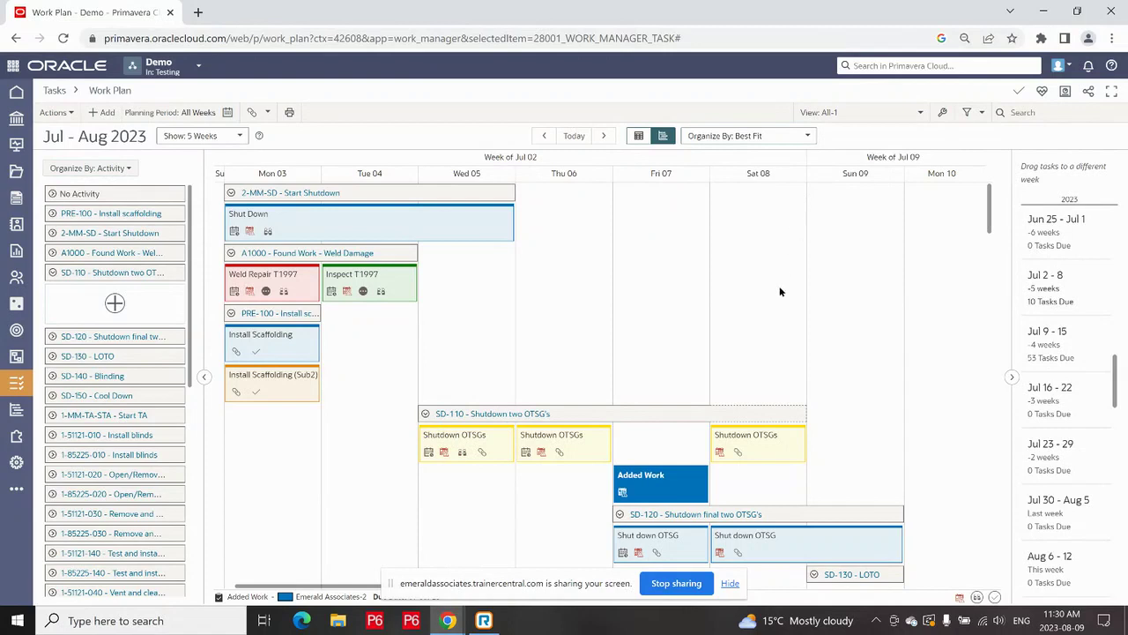
Step: Show the Task Summary's Planned Outside Activity Dates check and locate the Shutdown OTSGs task it lists in the plan
left_click(1042, 92)
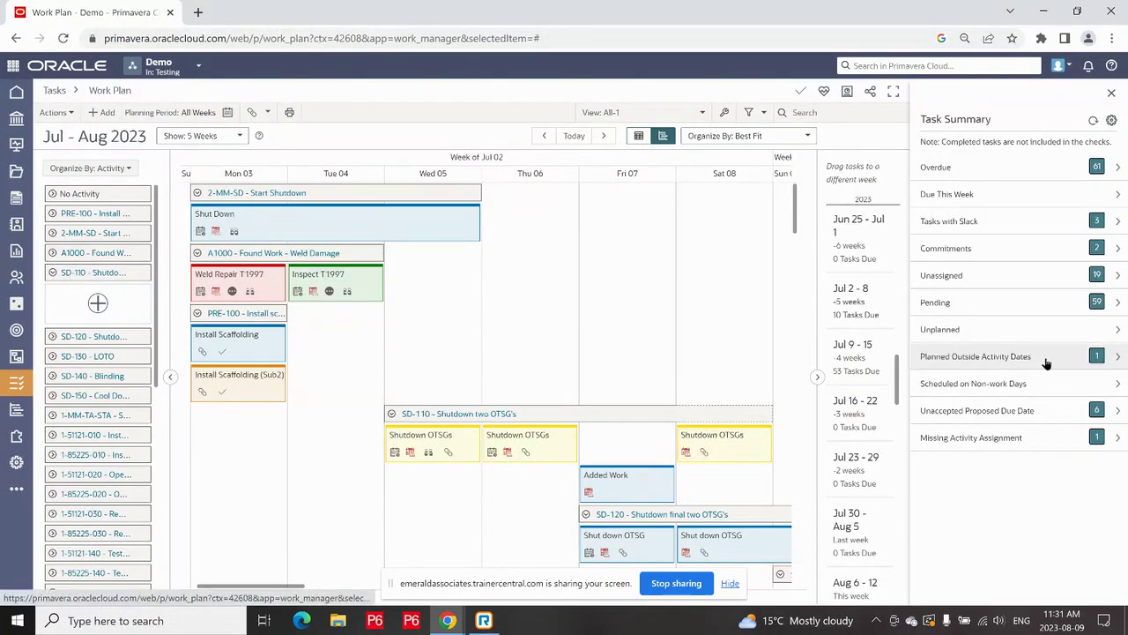
left_click(1118, 357)
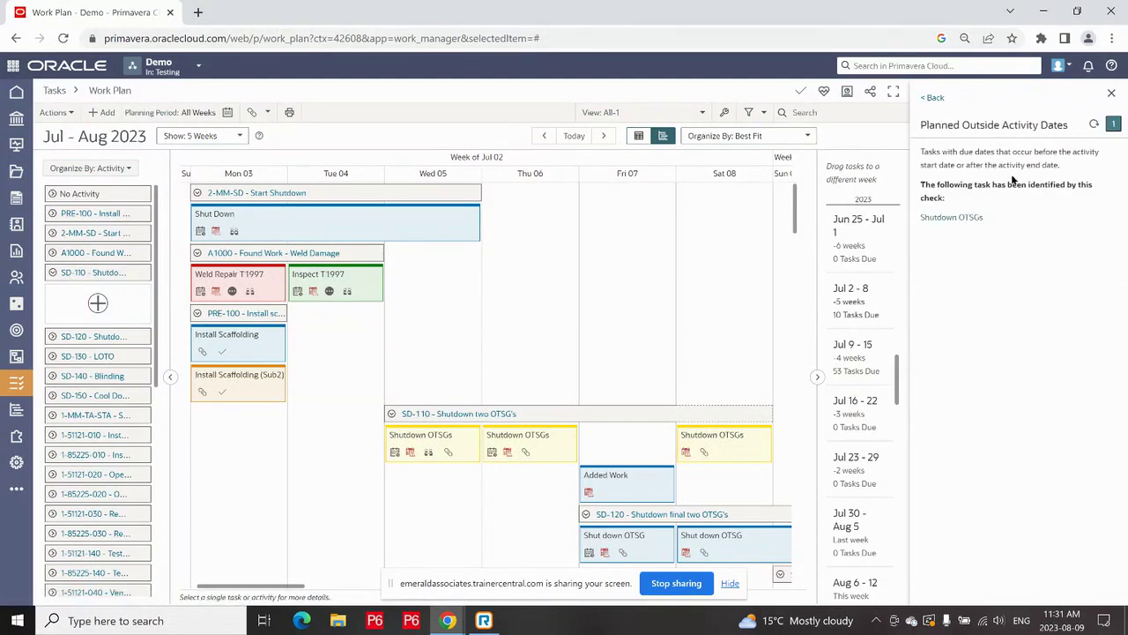
left_click(951, 217)
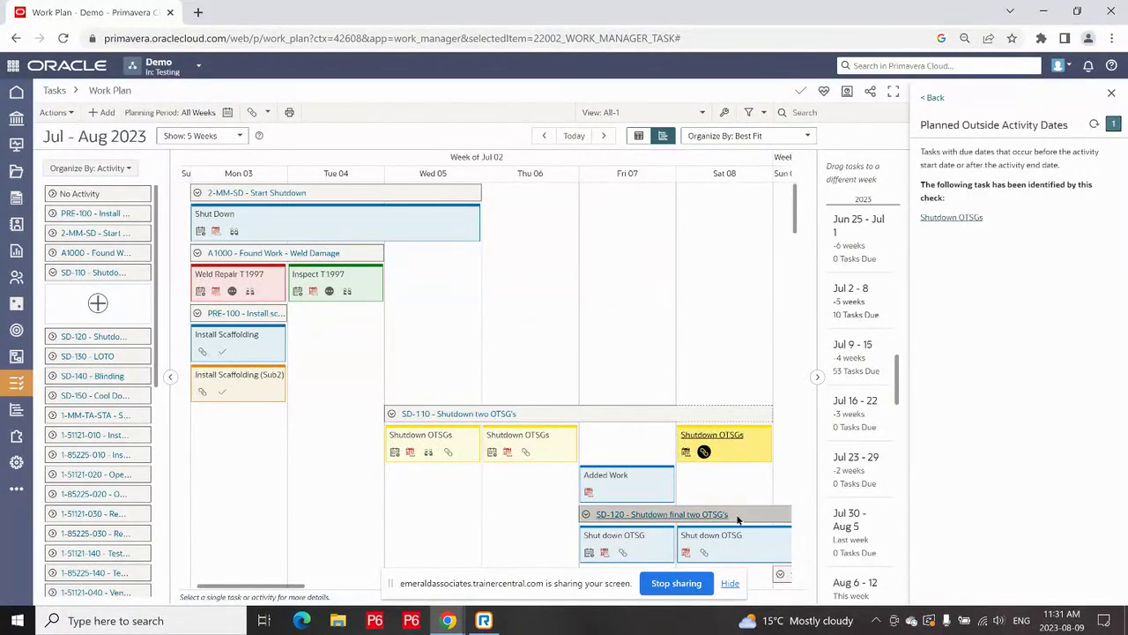
mouse_move(747, 452)
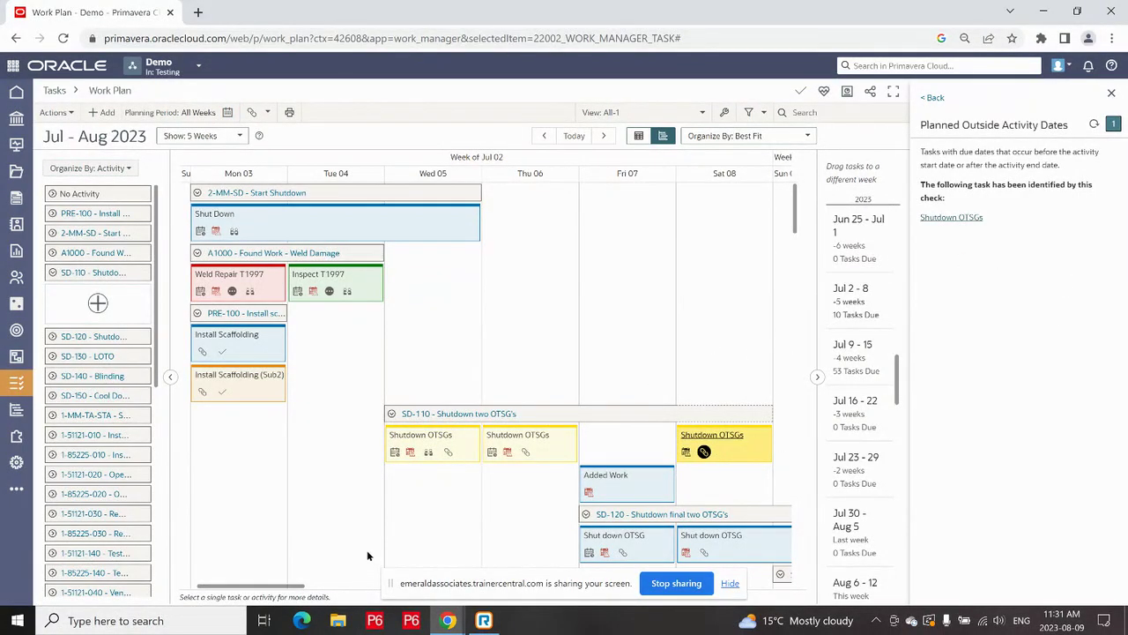
Step: Reopen the task health check and return from Planned Outside Activity Dates to the full Task Summary, then close it
left_click(1111, 94)
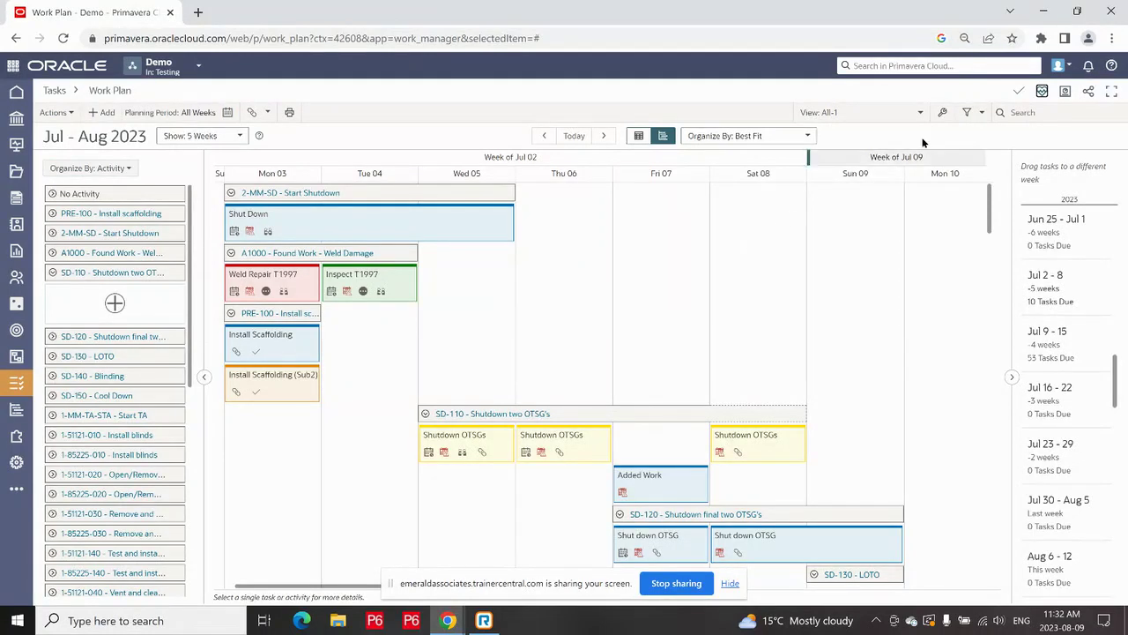
left_click(1041, 92)
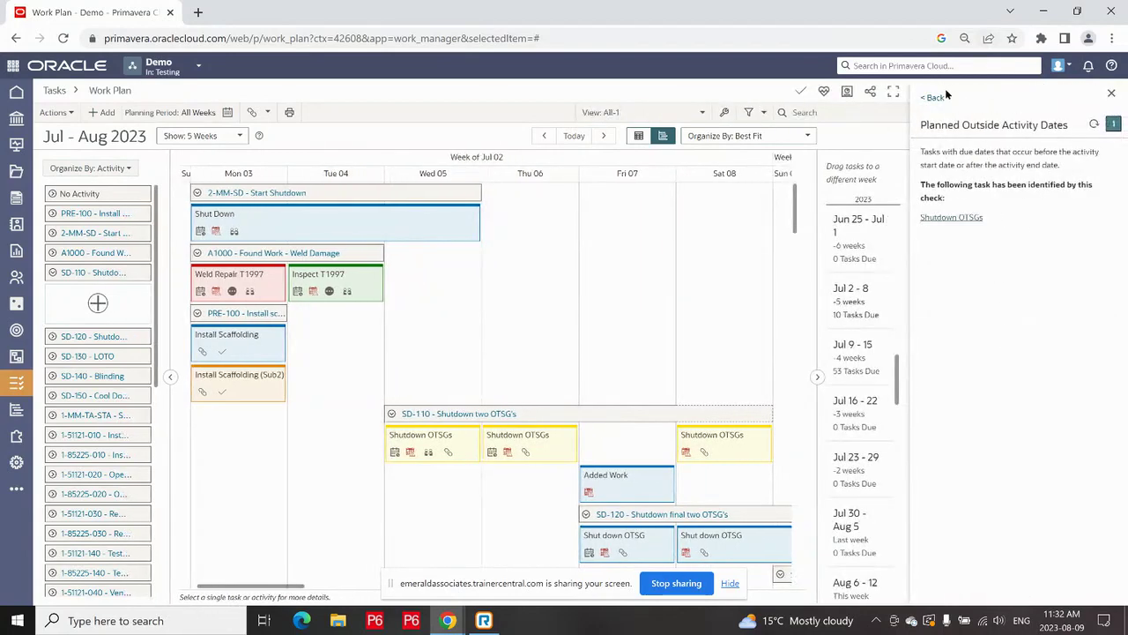
left_click(934, 97)
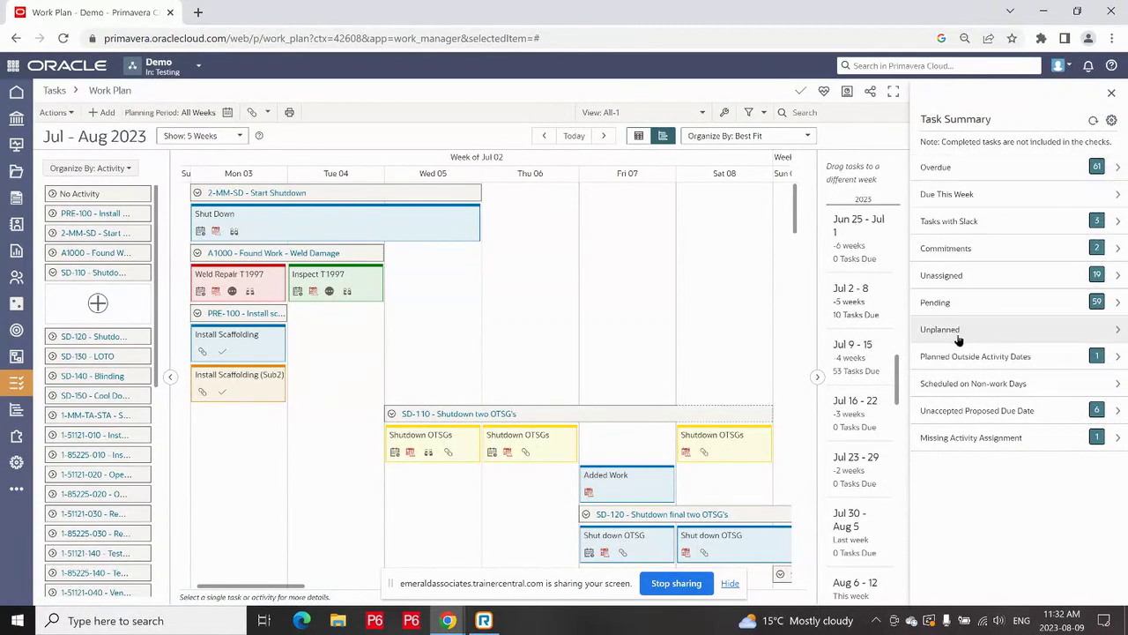
left_click(1111, 94)
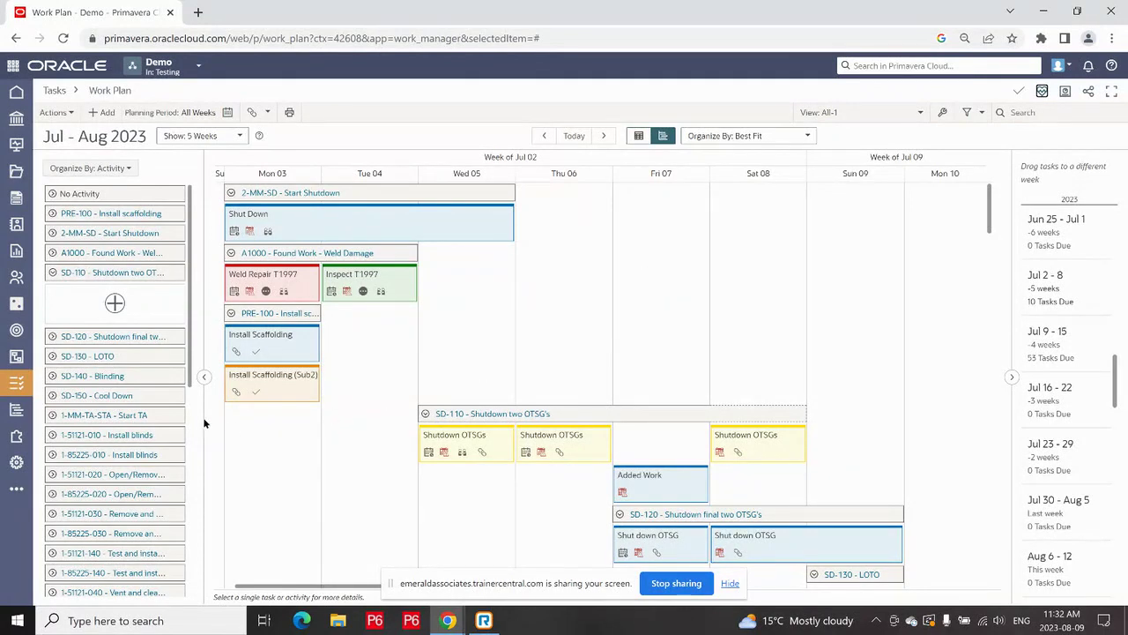
Step: Review the project's task Hand-offs diagram and view the details of the middle Shutdown OTSGs task
mouse_move(17, 384)
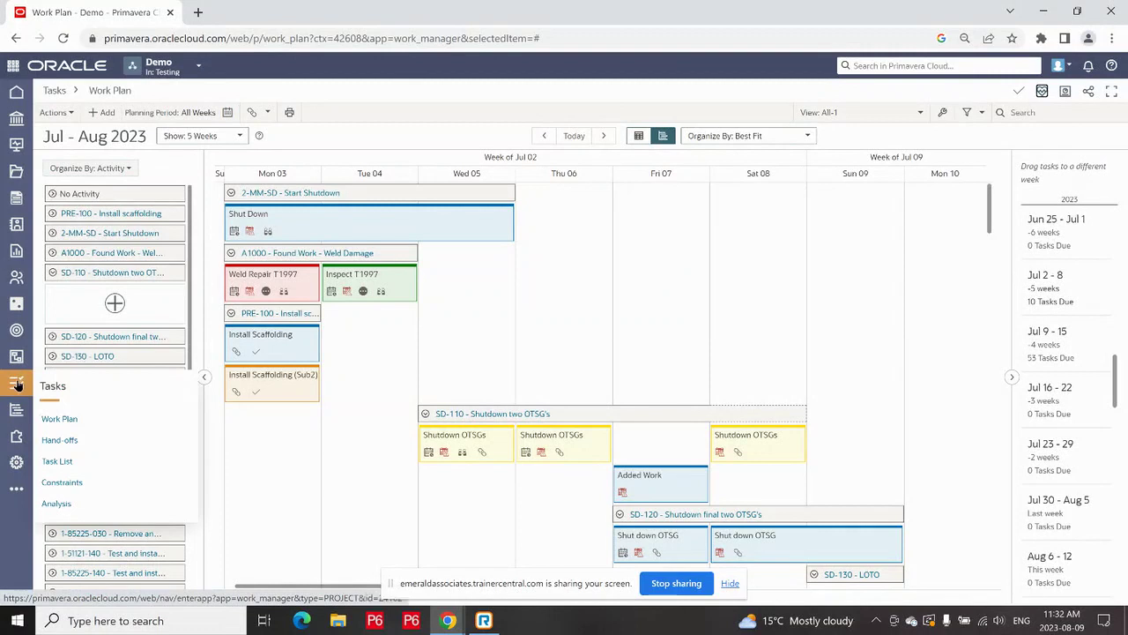
left_click(60, 443)
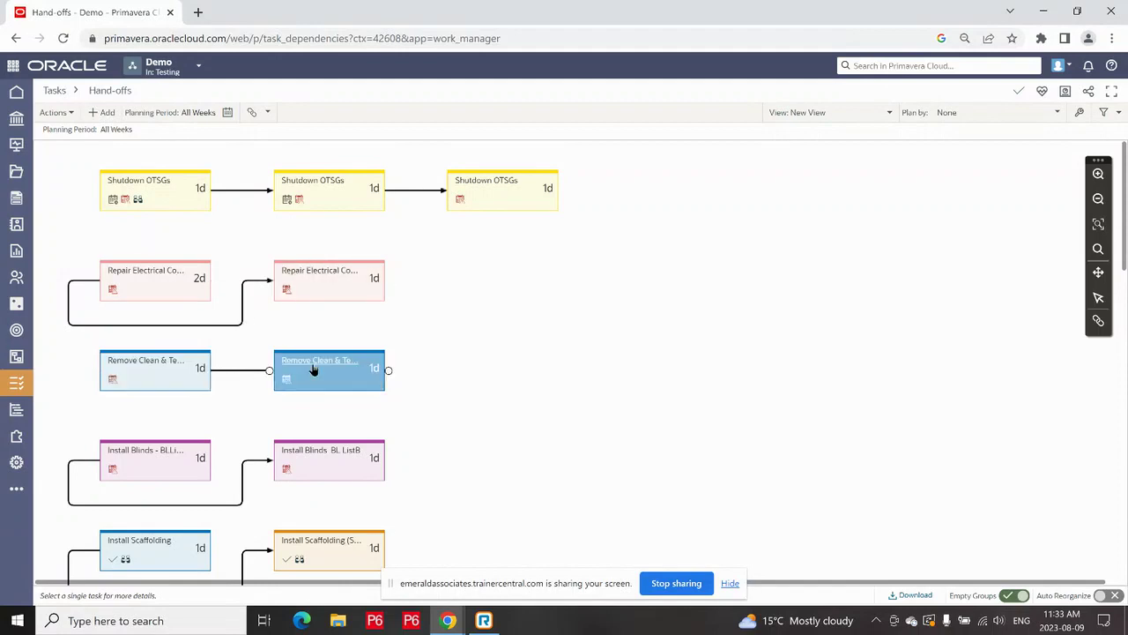
scroll(514, 321, "down", 1)
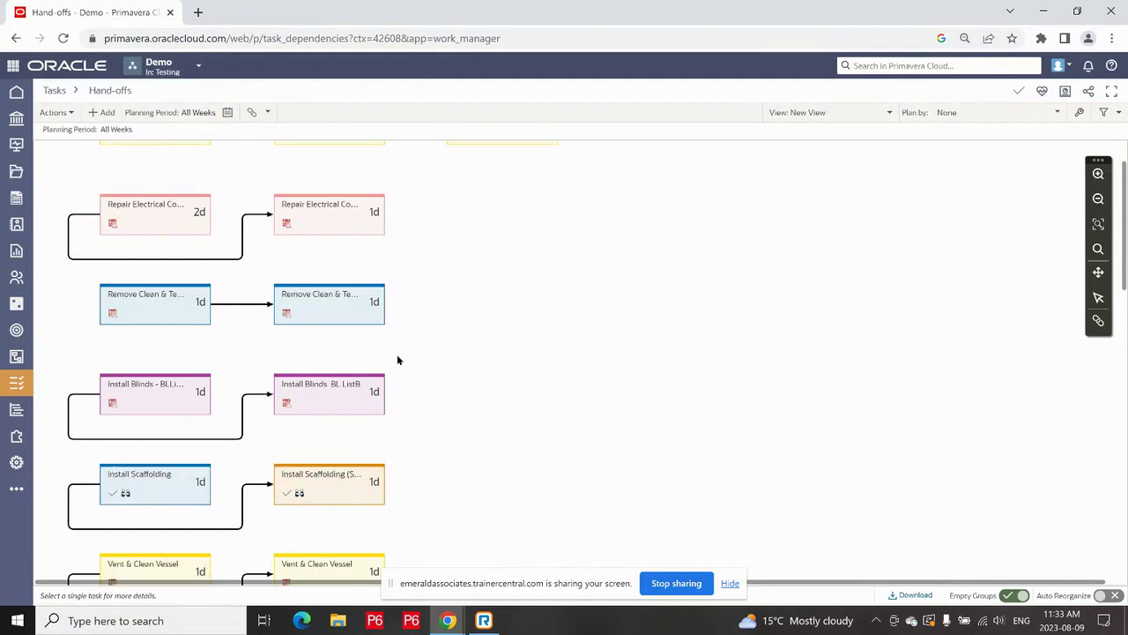
scroll(569, 344, "up", 1)
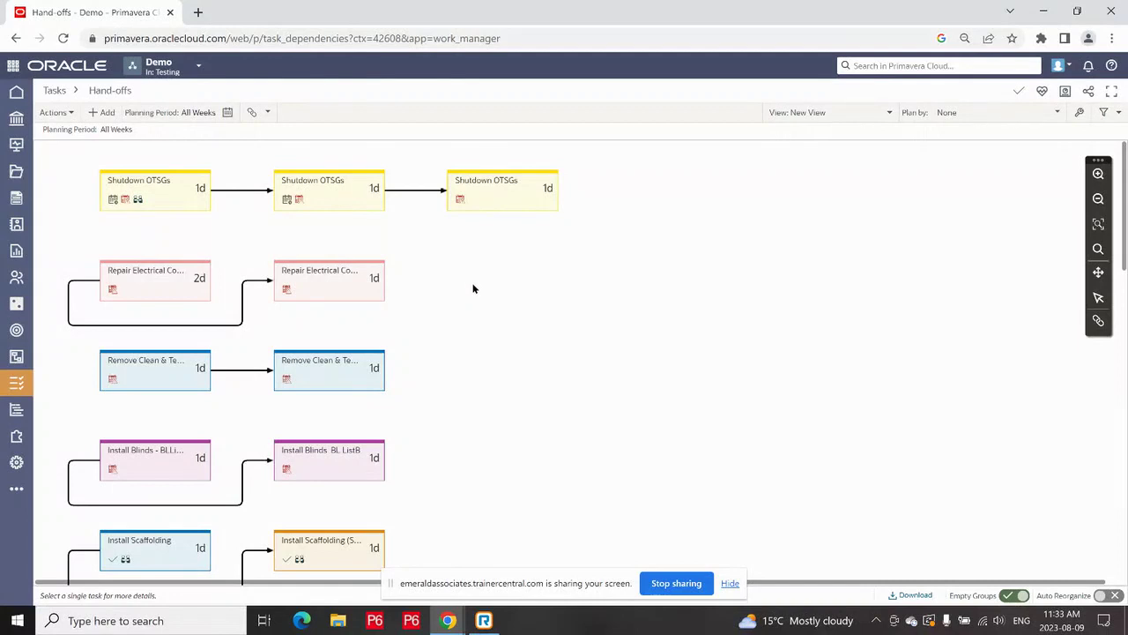
left_click(333, 198)
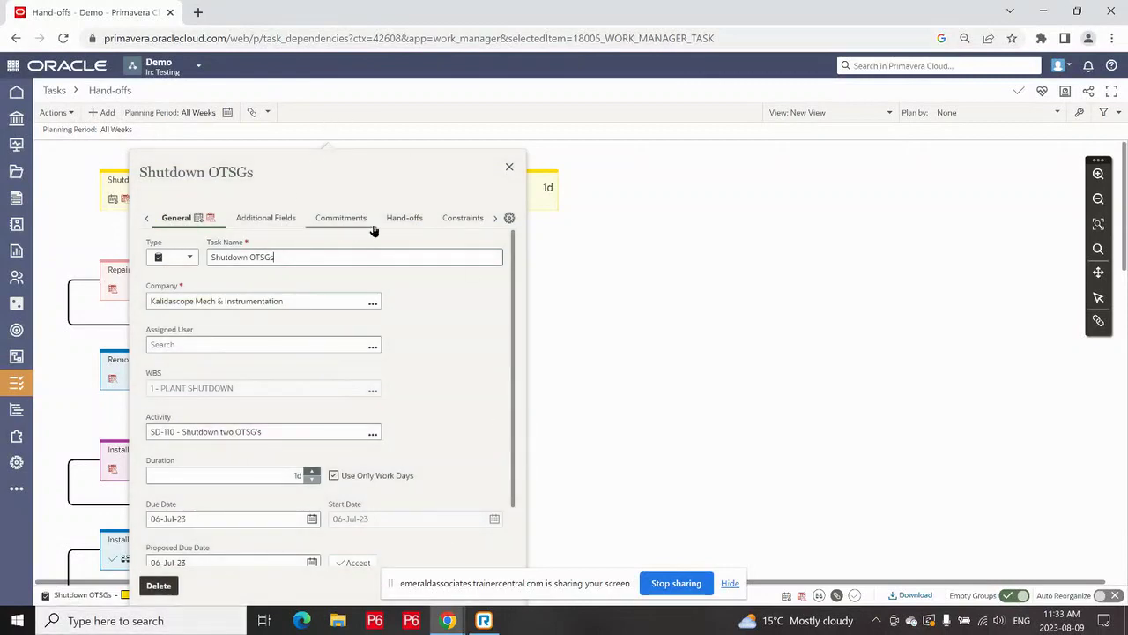
left_click(508, 167)
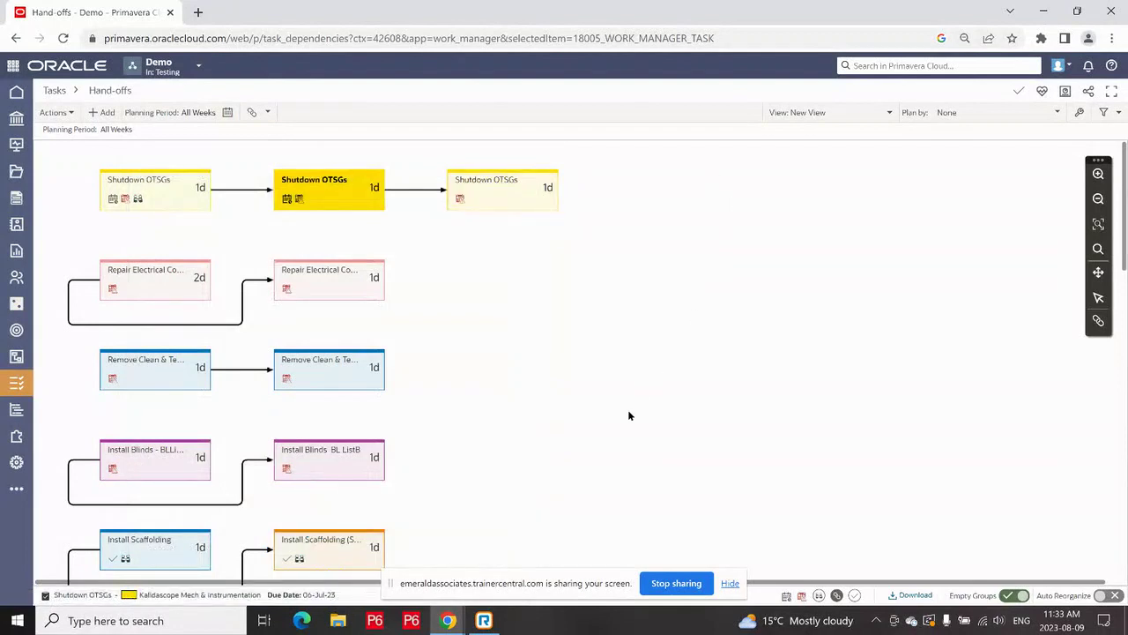
Step: Show the hand-off predecessors and successors of Install Scaffolding and Install Scaffolding (Sub2) in the Task List
mouse_move(15, 383)
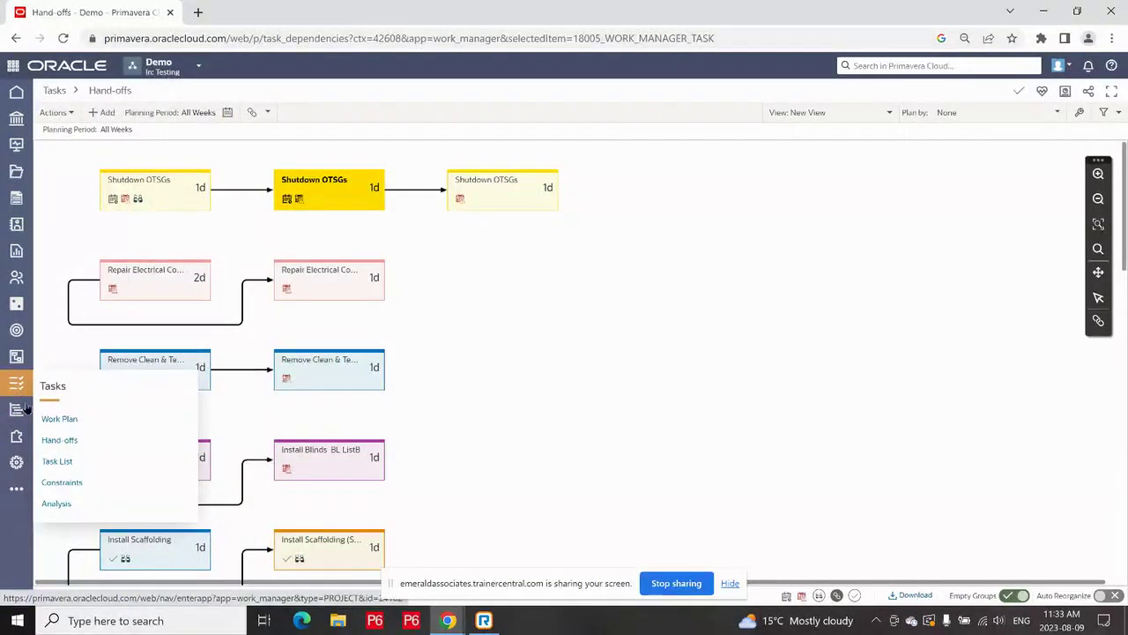
left_click(54, 461)
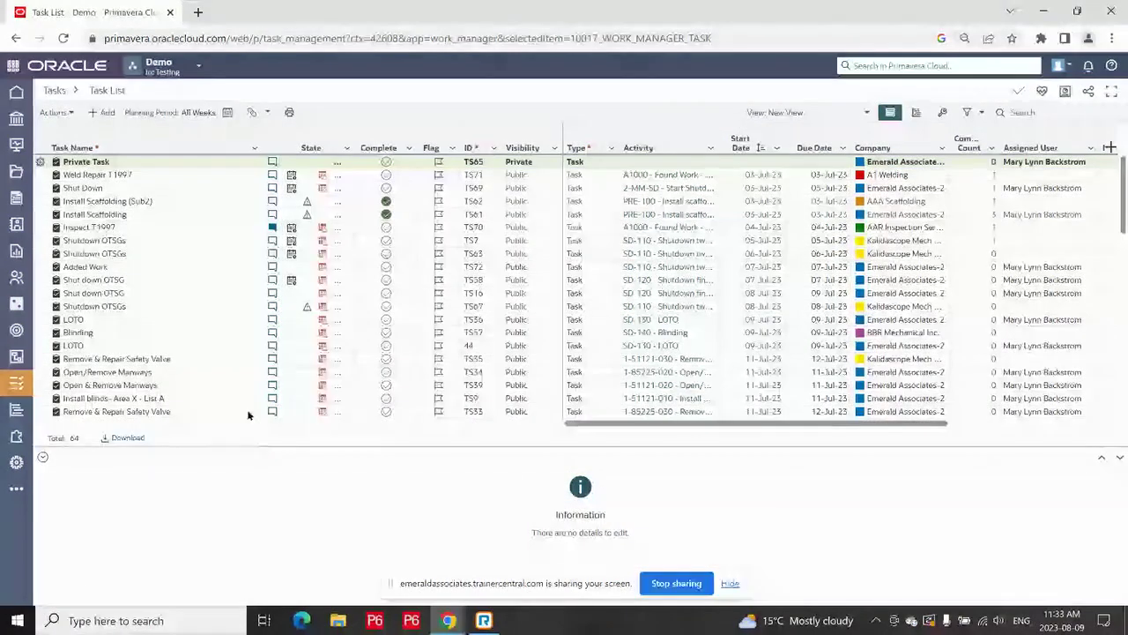
left_click(155, 217)
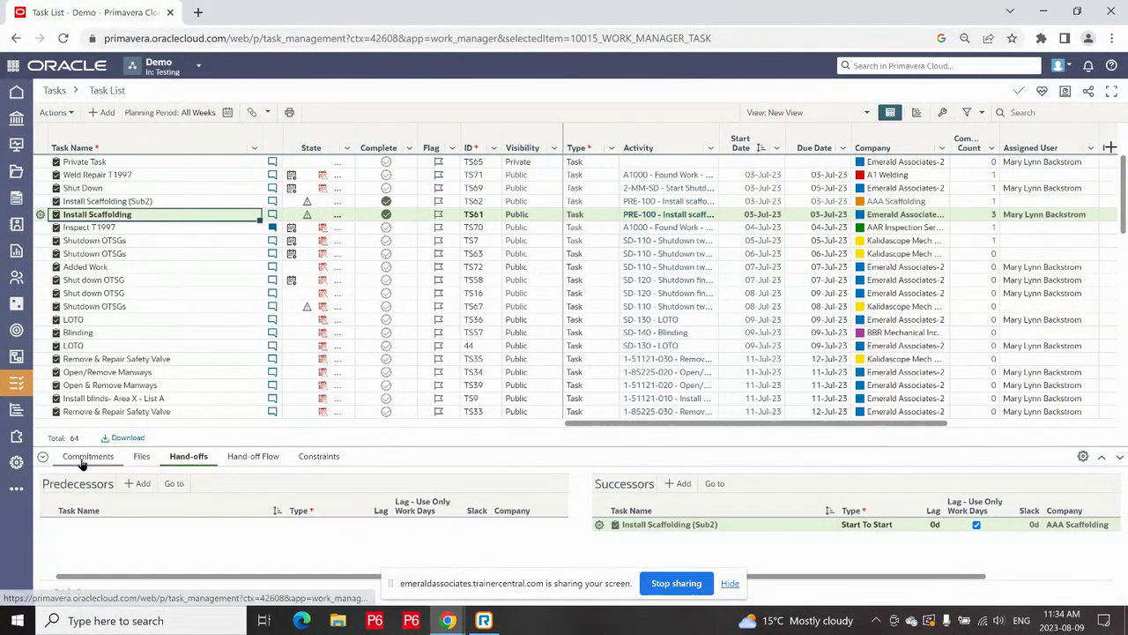
left_click(148, 201)
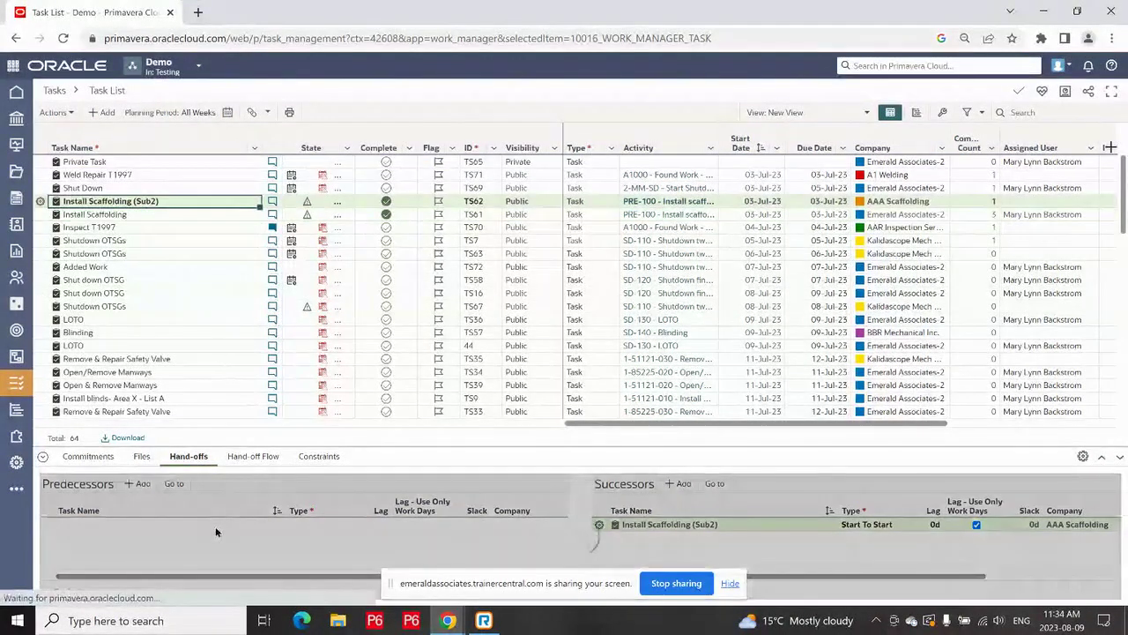
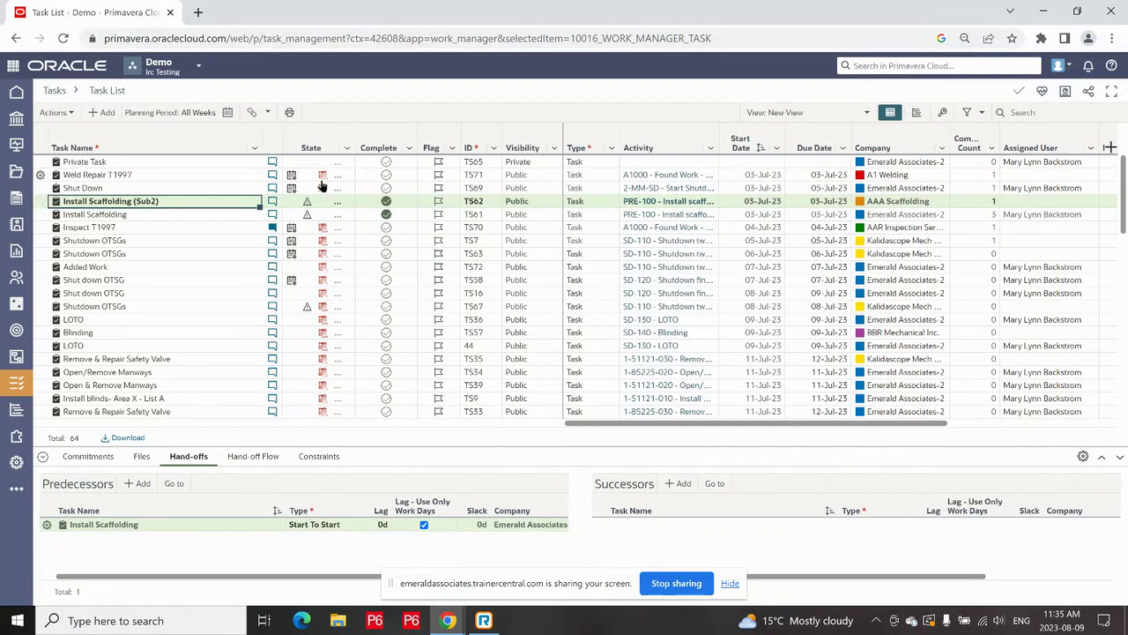
Step: Examine the task state indicators in the Task List and read the discussion on Inspect T1997
mouse_move(292, 180)
mouse_move(307, 209)
mouse_move(310, 315)
left_click(272, 229)
left_click(272, 229)
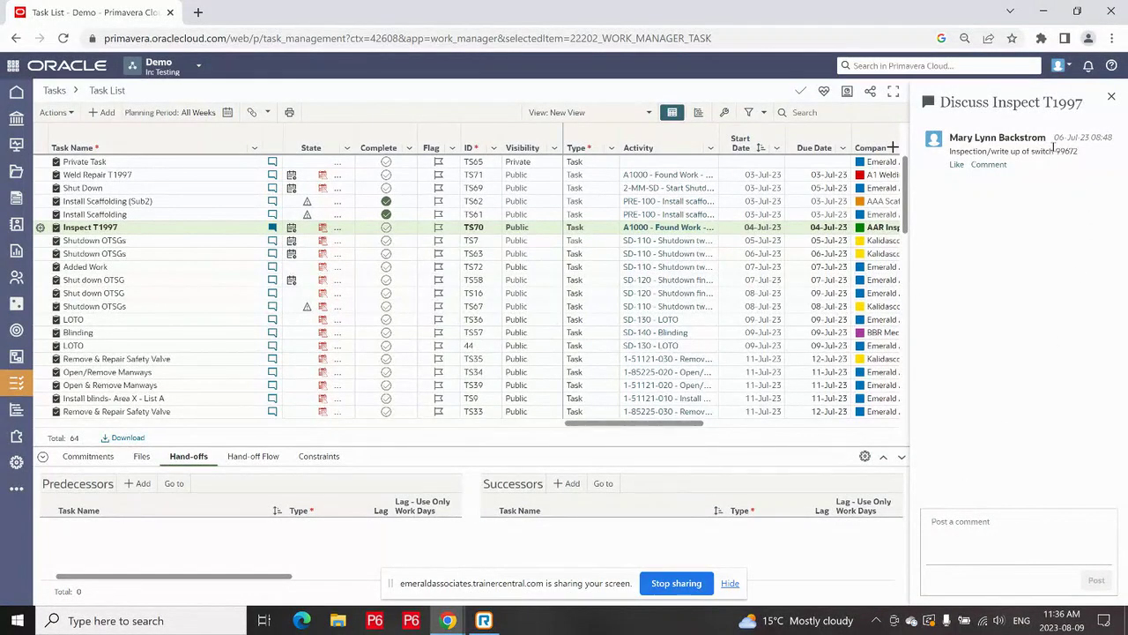
left_click(1111, 99)
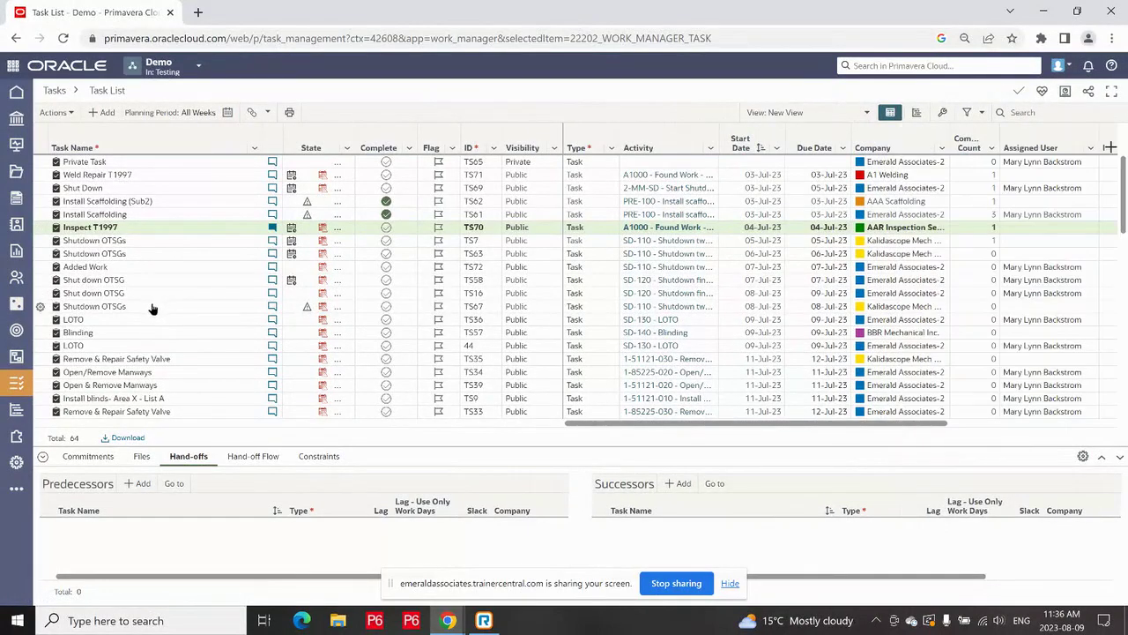
Step: Review the project's task Constraints and the planned percent complete and missed commitments charts in task Analysis
mouse_move(15, 384)
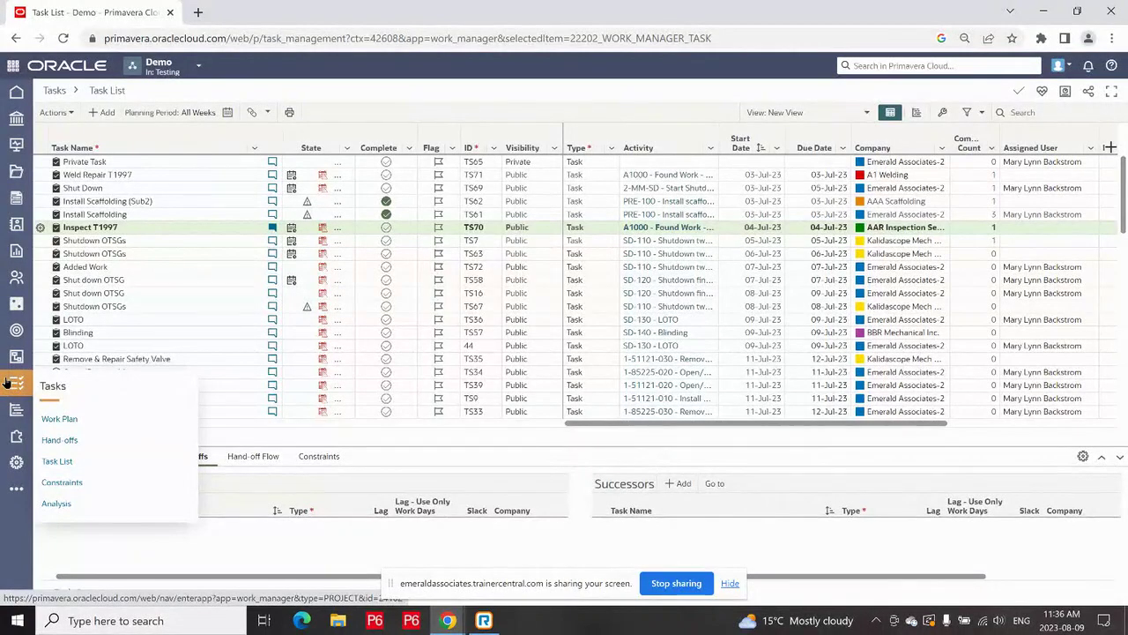
left_click(61, 482)
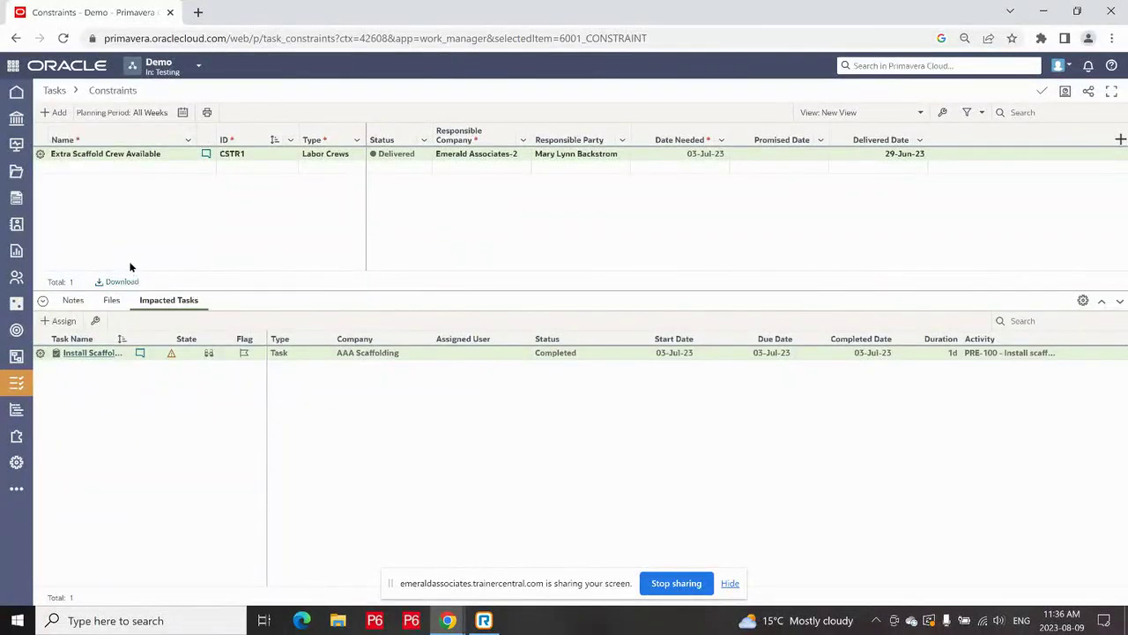
mouse_move(15, 385)
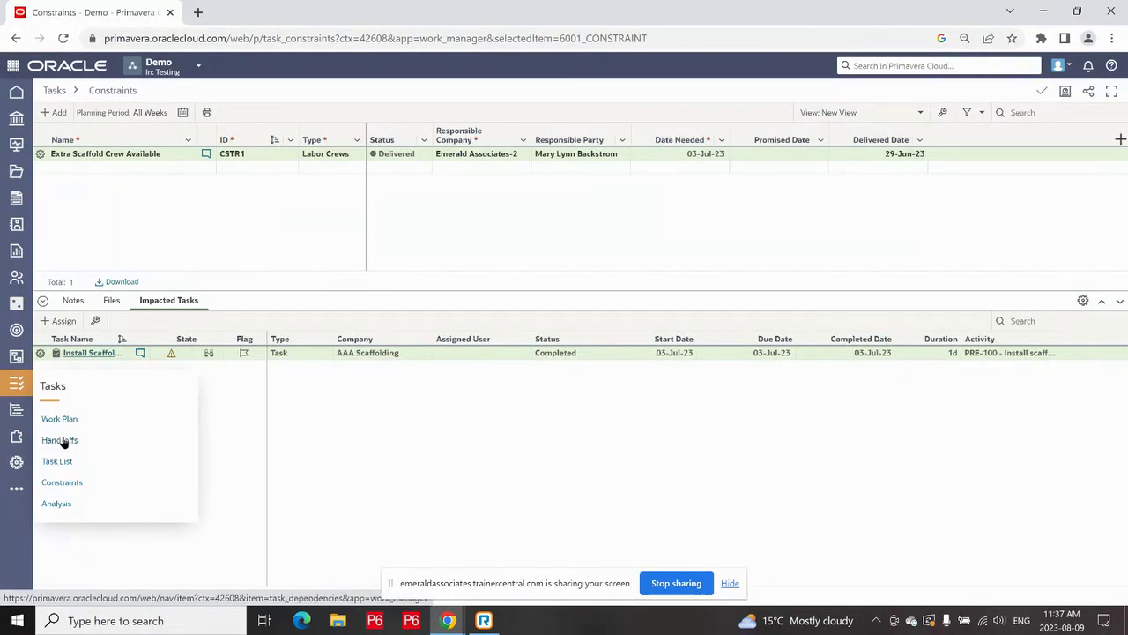
left_click(63, 503)
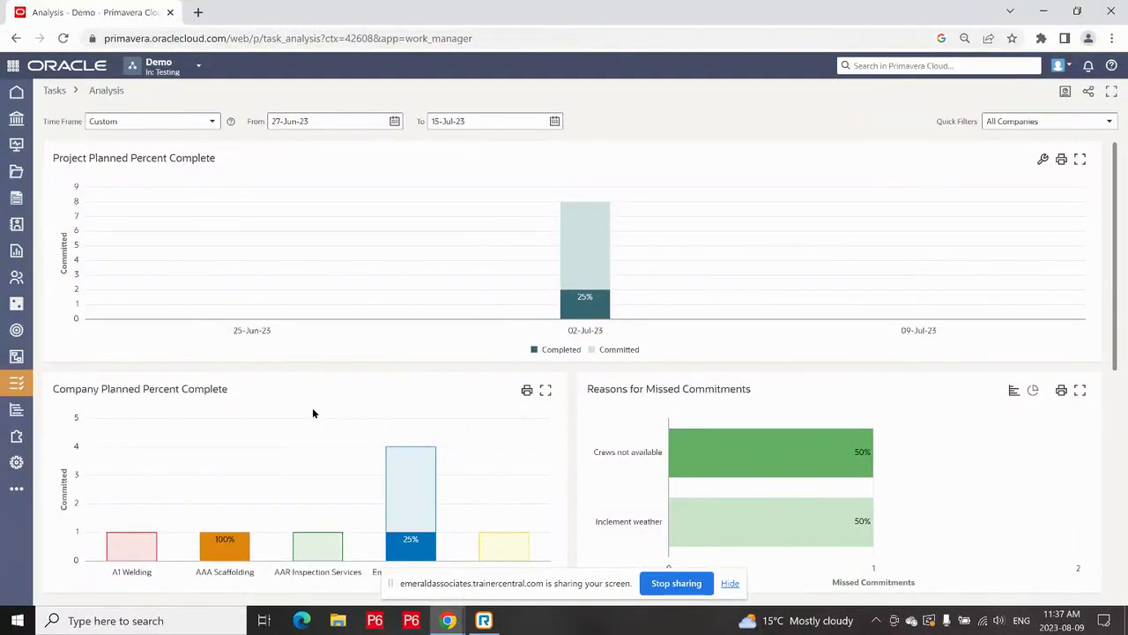
left_click(16, 171)
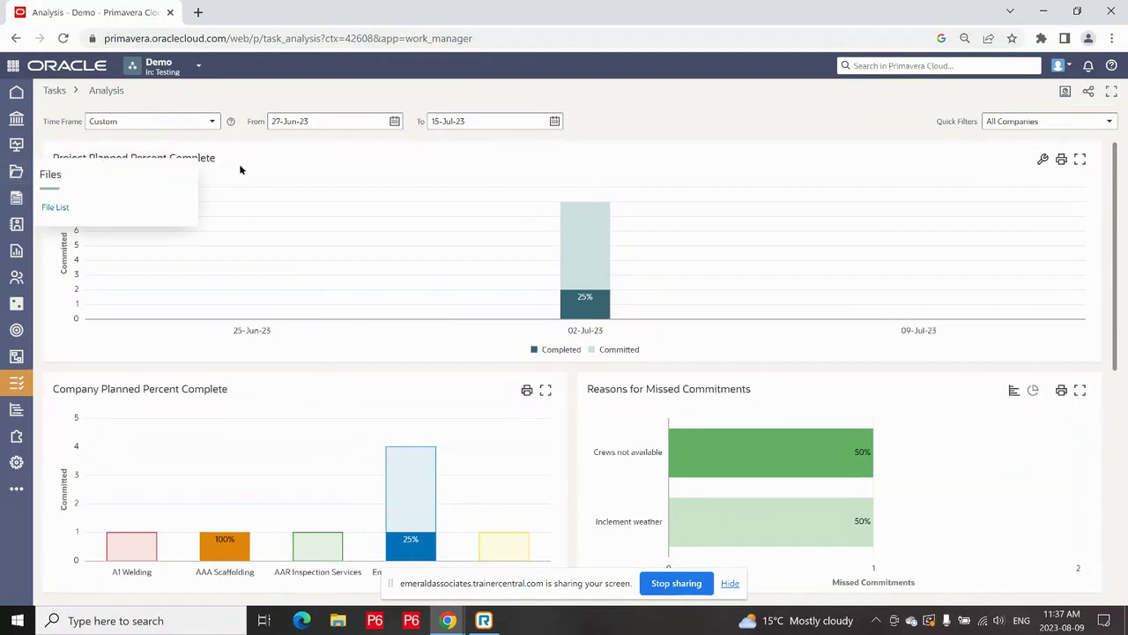
mouse_move(261, 550)
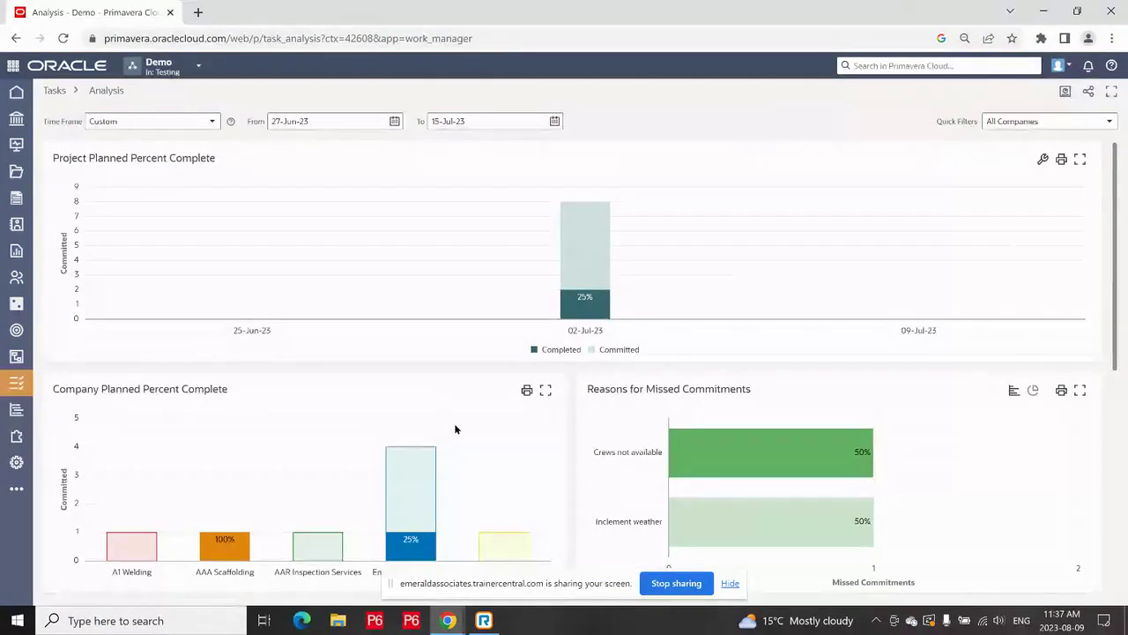
mouse_move(806, 463)
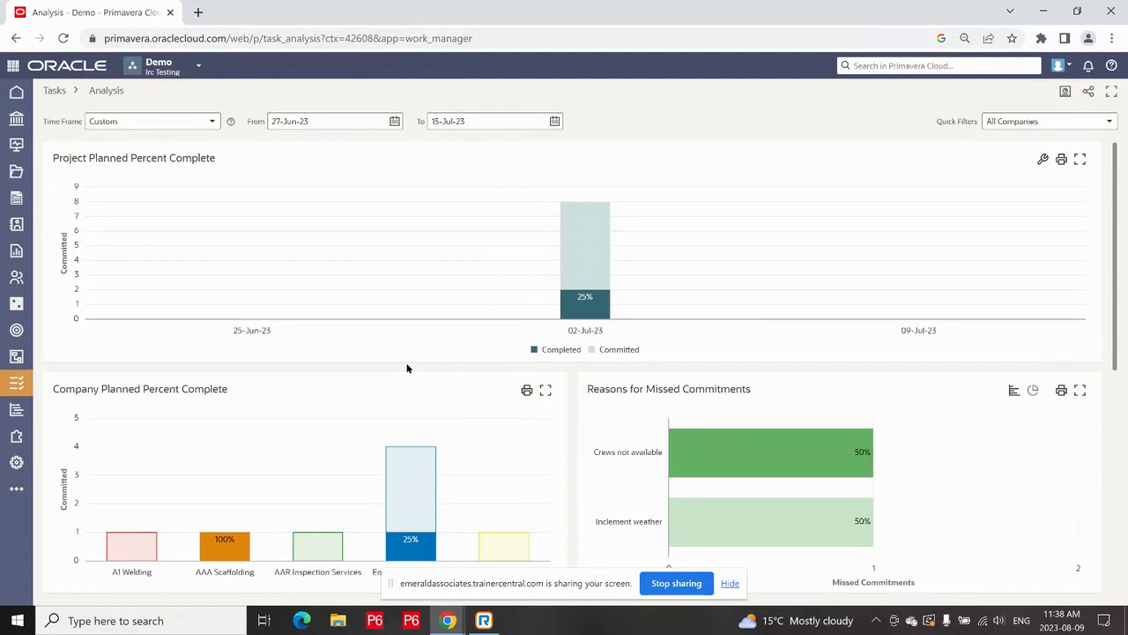
Step: Show the details of activity SD-110, Shutdown two OTSG's, in the schedule's Activities and hide the screen-sharing notice
mouse_move(14, 388)
mouse_move(16, 409)
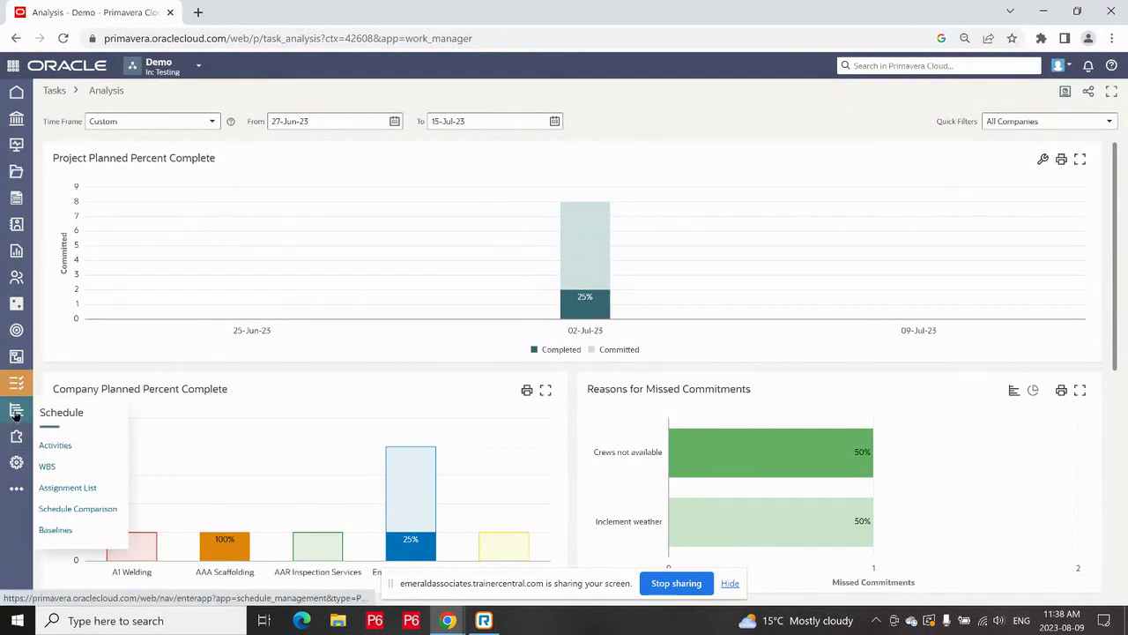
left_click(60, 445)
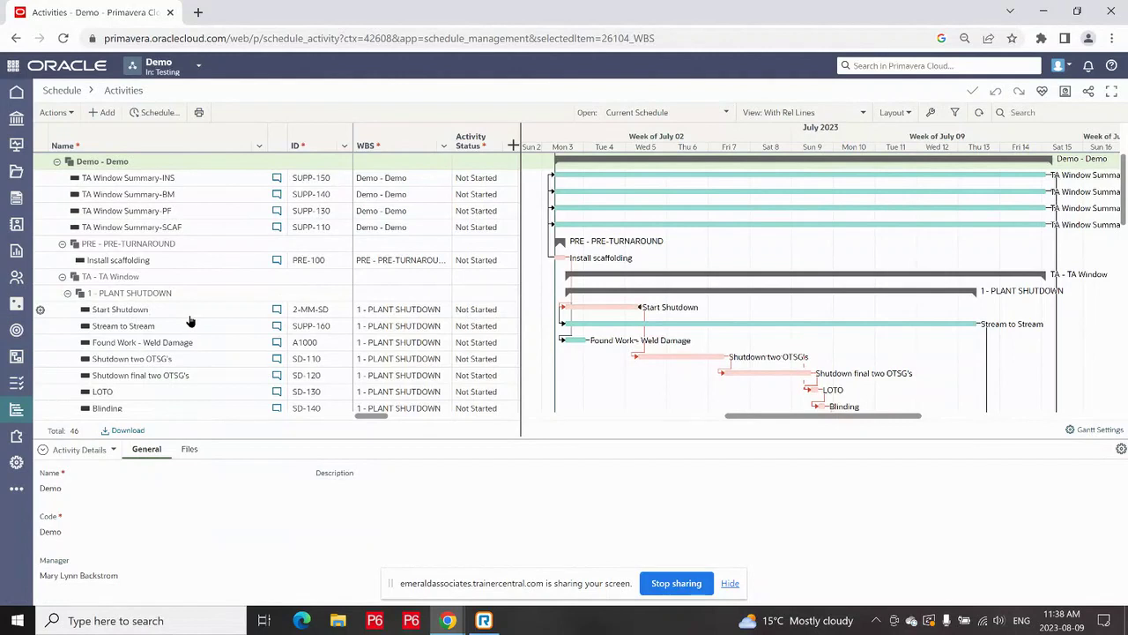
left_click(187, 359)
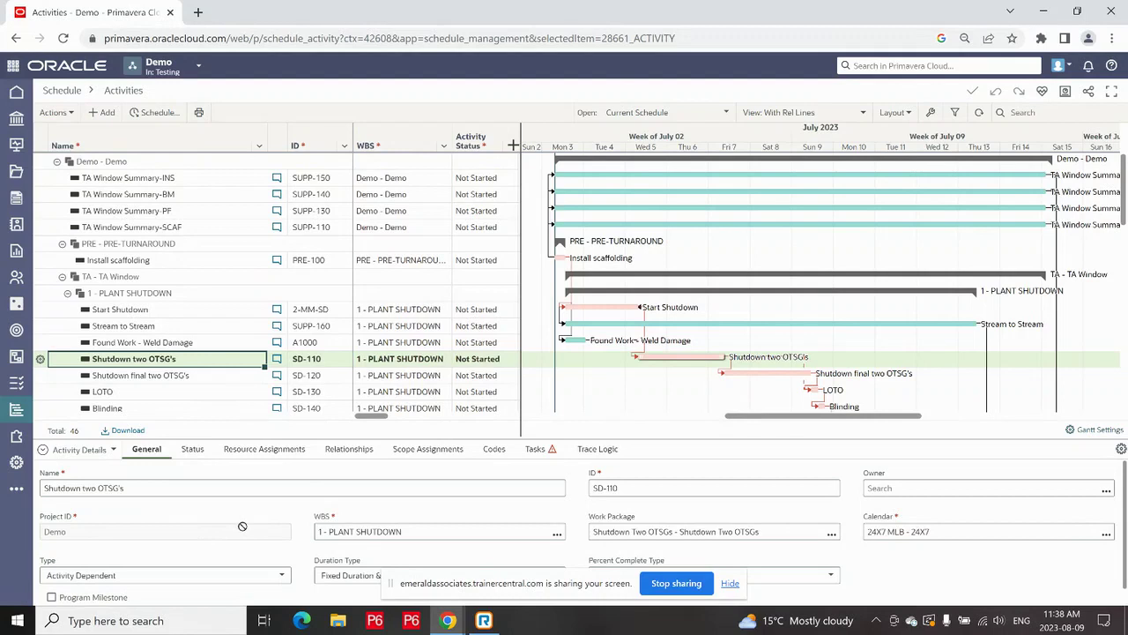
left_click(730, 583)
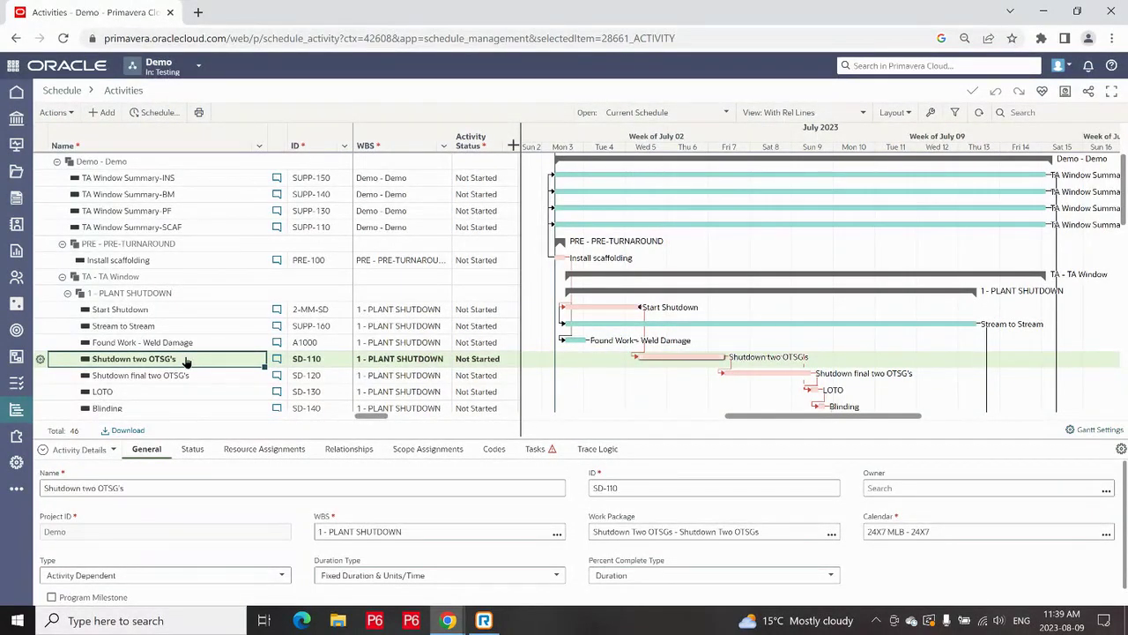
Step: Sort SD-110's tasks by due date and compare the last Shutdown OTSGs task with the activity's status dates
mouse_move(552, 451)
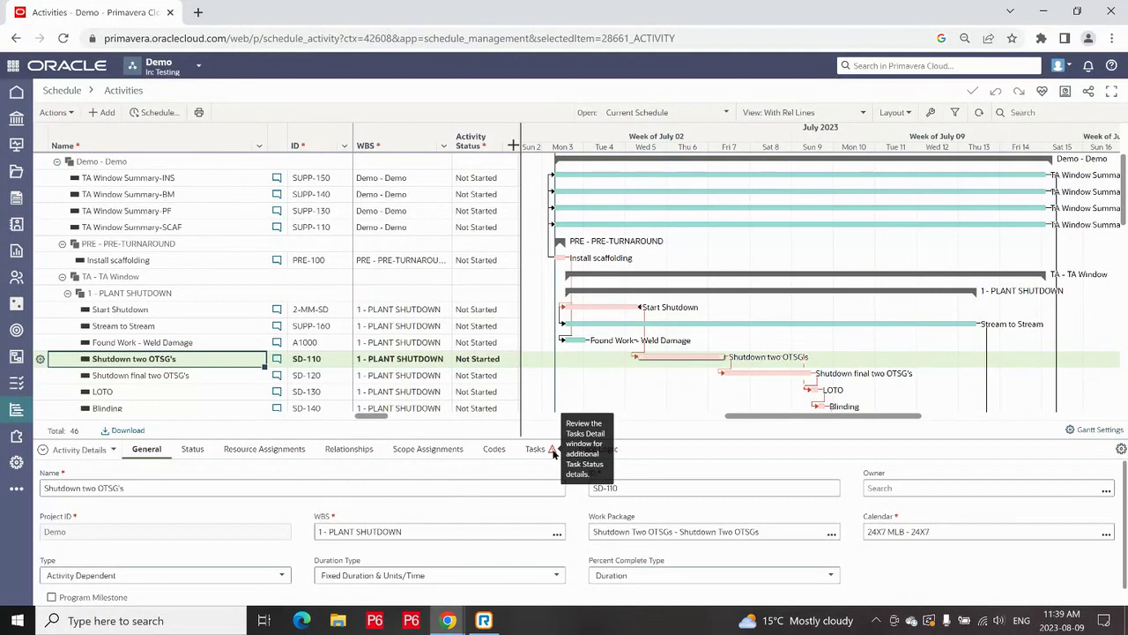
left_click(533, 451)
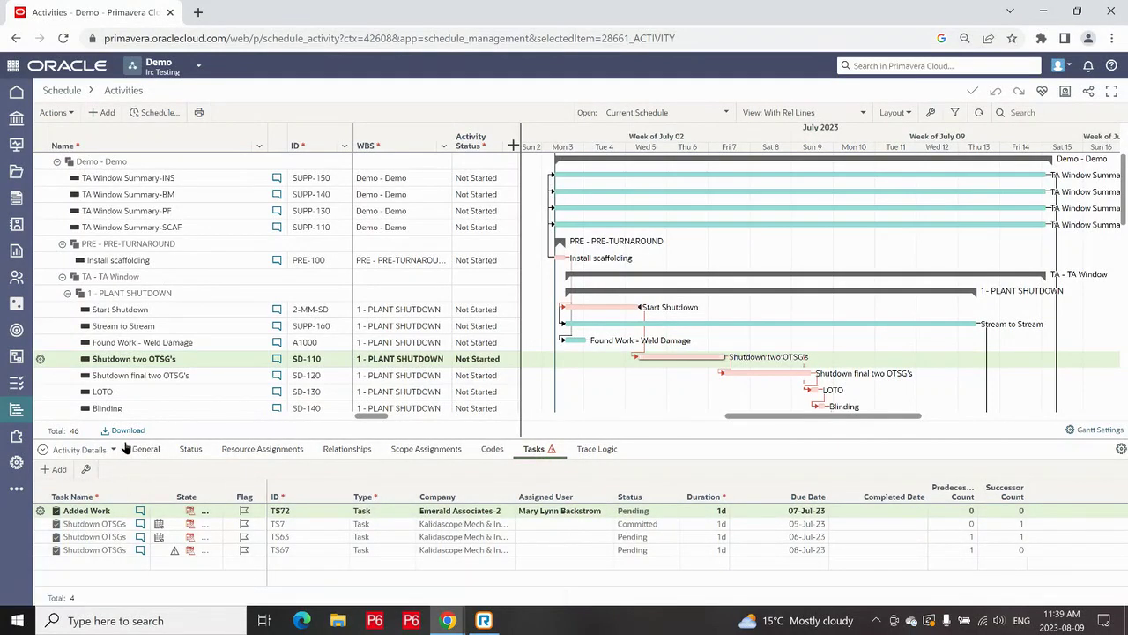
mouse_move(189, 516)
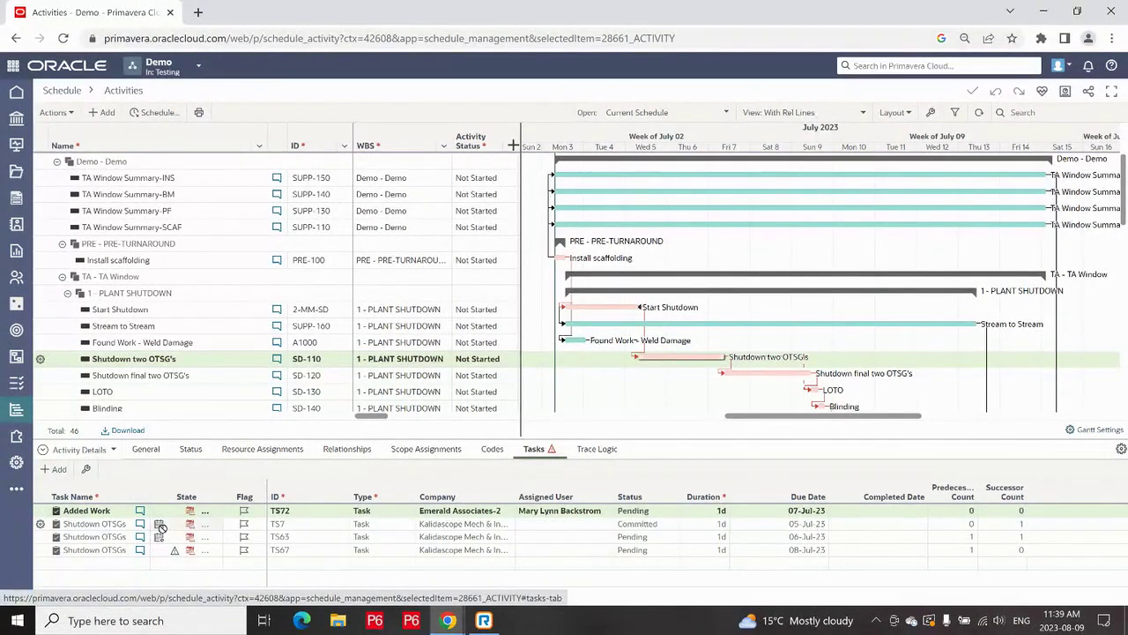
mouse_move(176, 552)
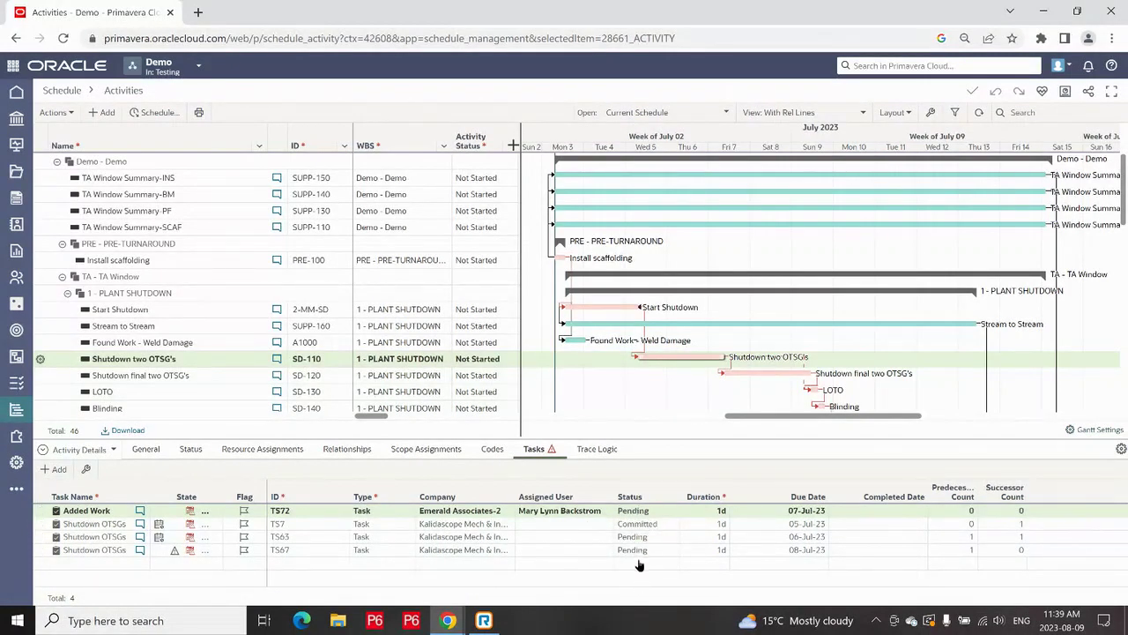
left_click(813, 494)
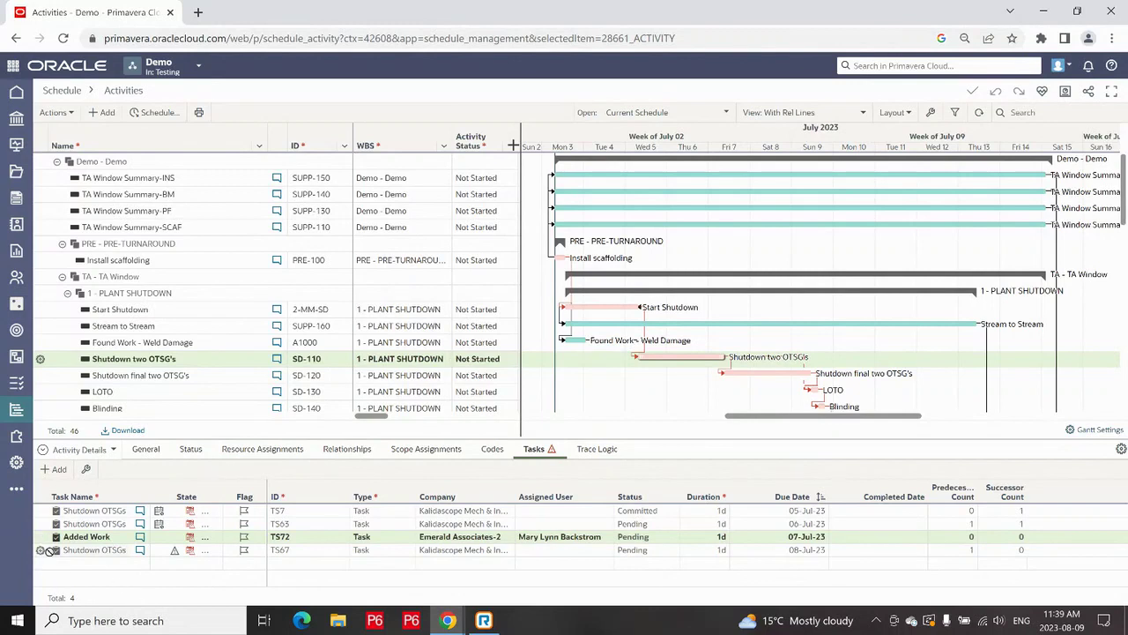
left_click(158, 551)
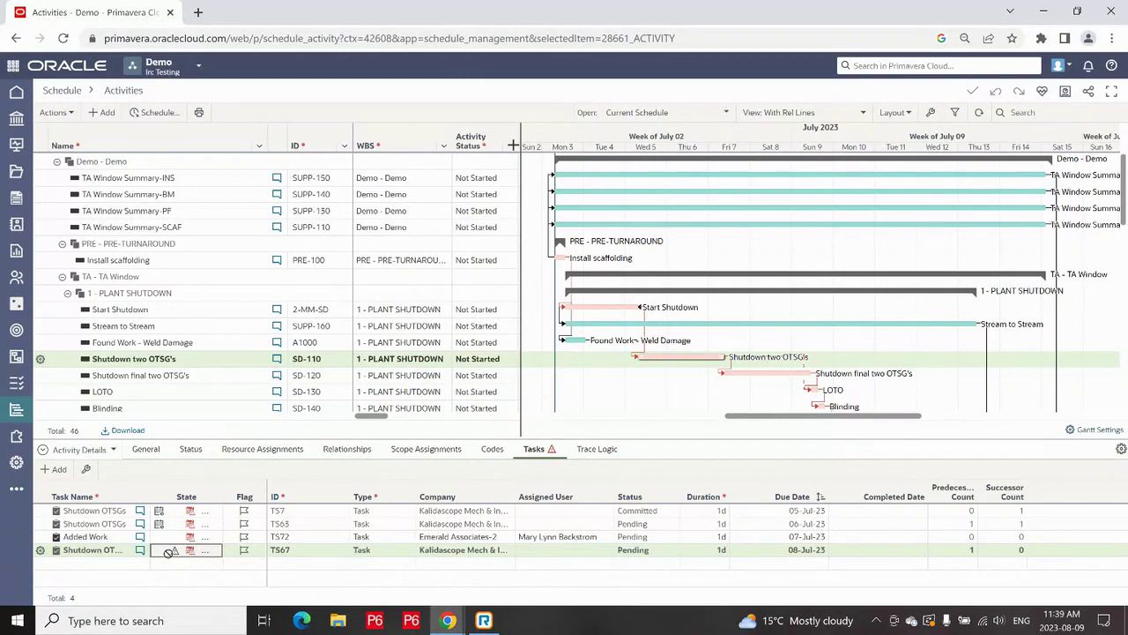
left_click(190, 448)
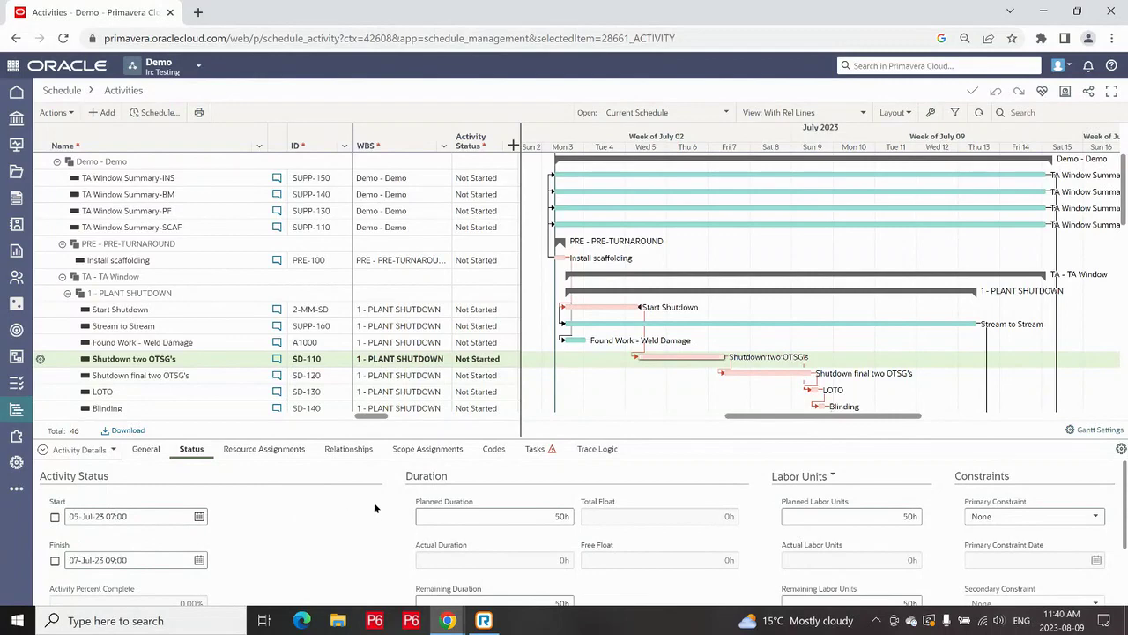
Step: Compare the tasks of SD-110, Shutdown two OTSG's, with its status dates, scope assignments and resource assignments
left_click(534, 449)
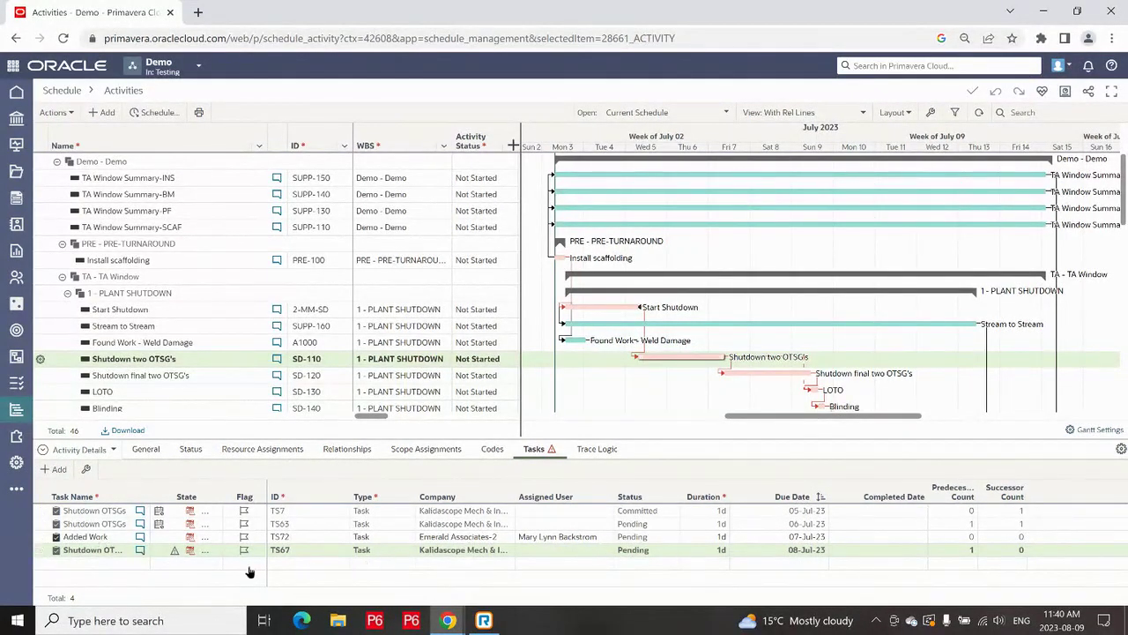
left_click(194, 452)
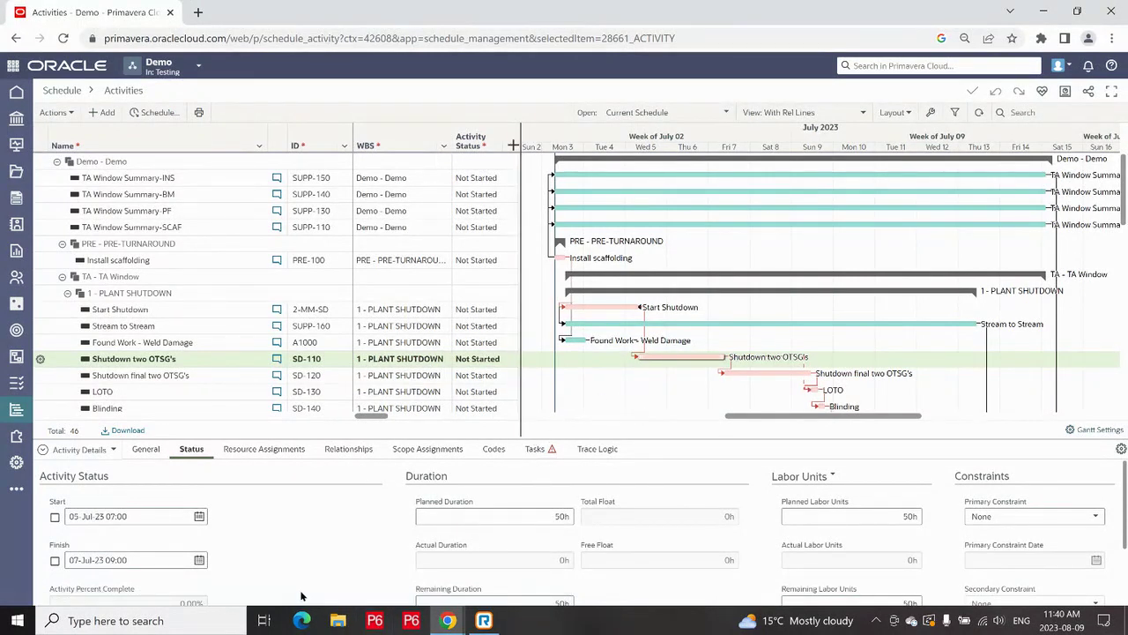
left_click(412, 450)
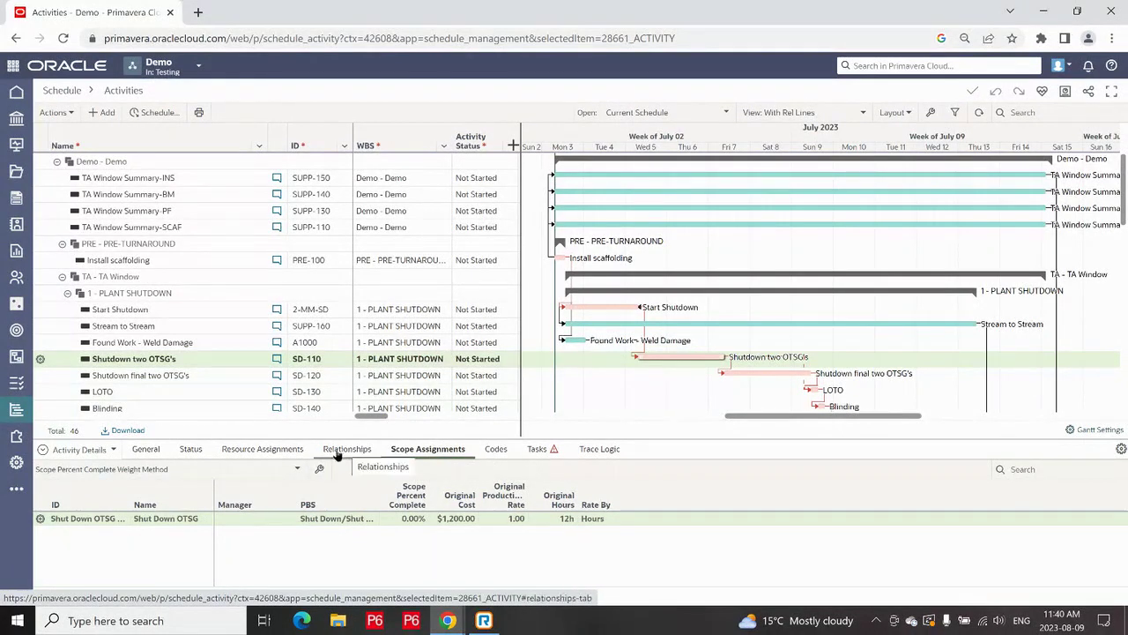
left_click(254, 450)
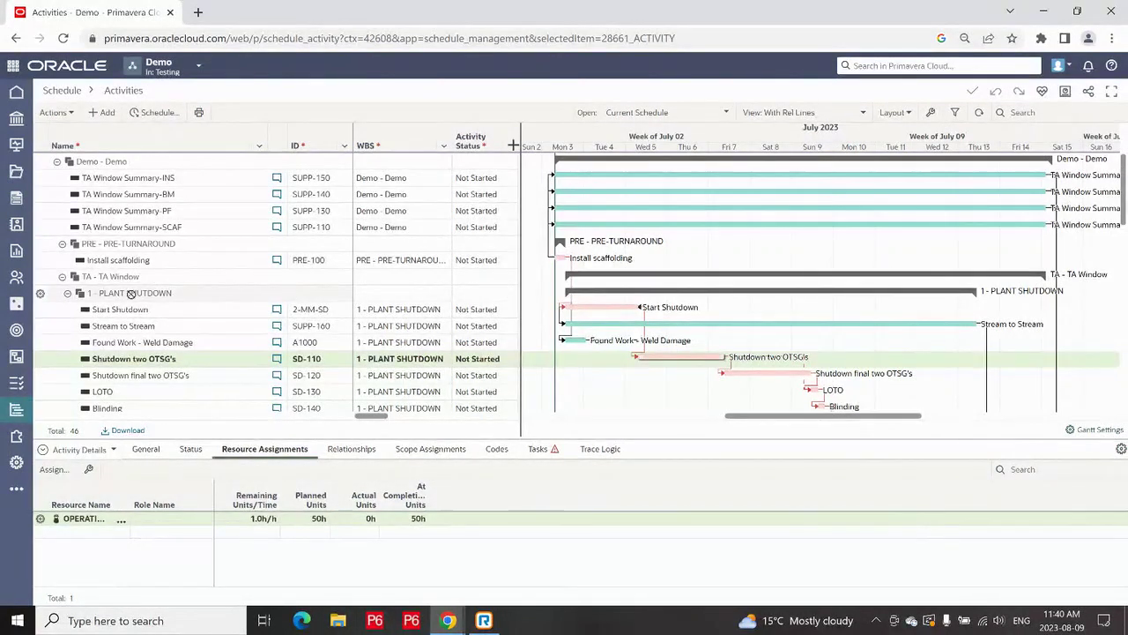
Step: Review the resource assignments, tasks, status dates and scope assignments of activity PRE-100, Install scaffolding
left_click(114, 260)
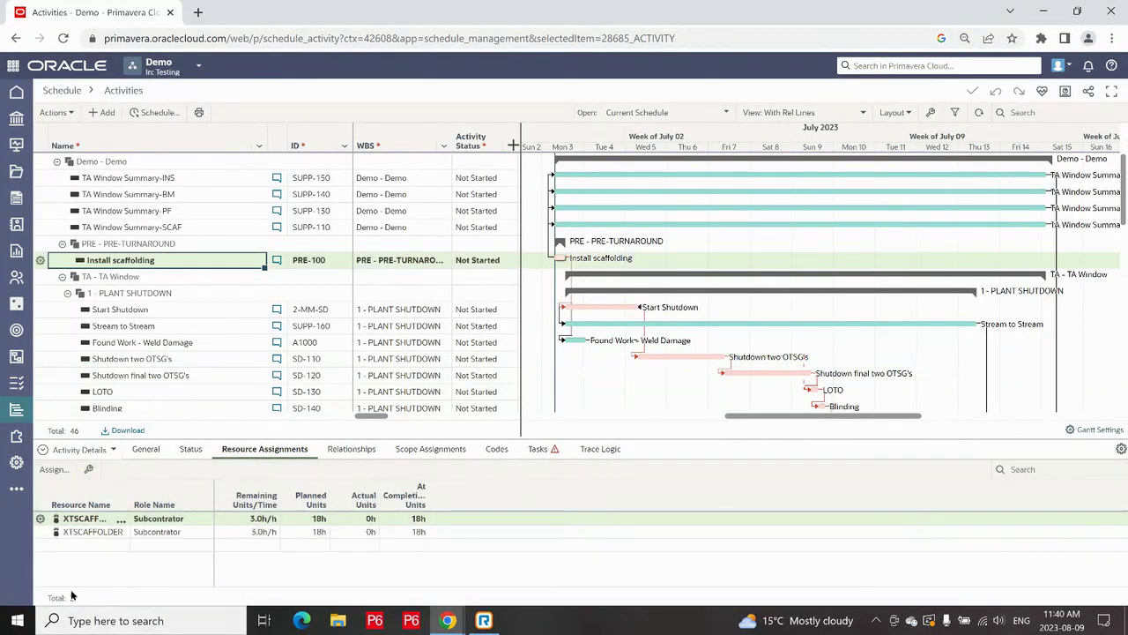
left_click(538, 448)
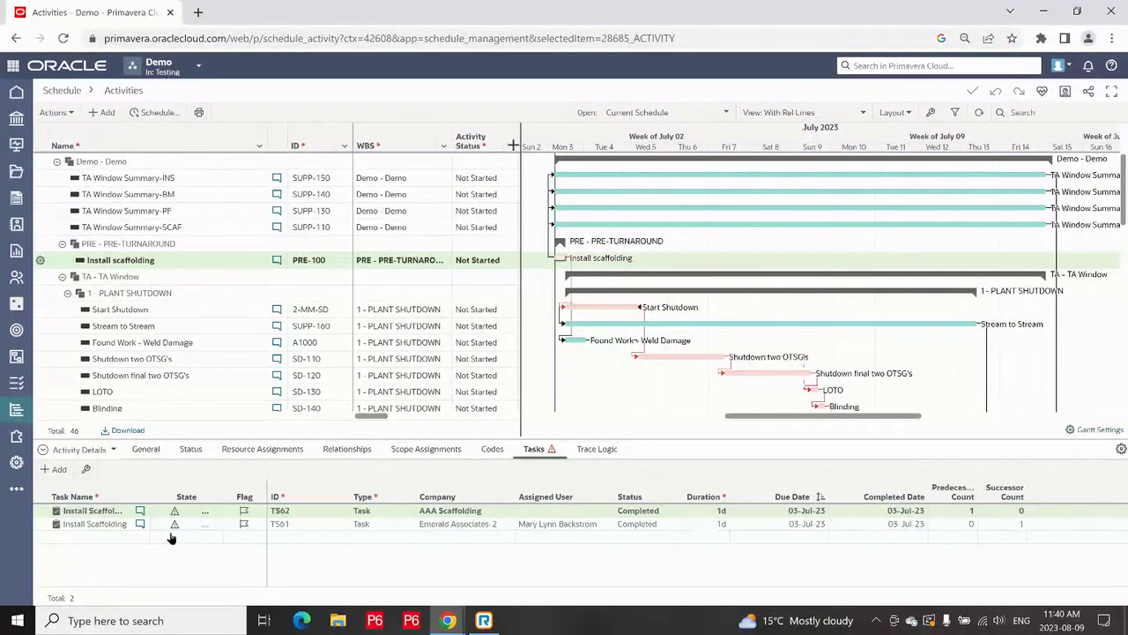
mouse_move(553, 450)
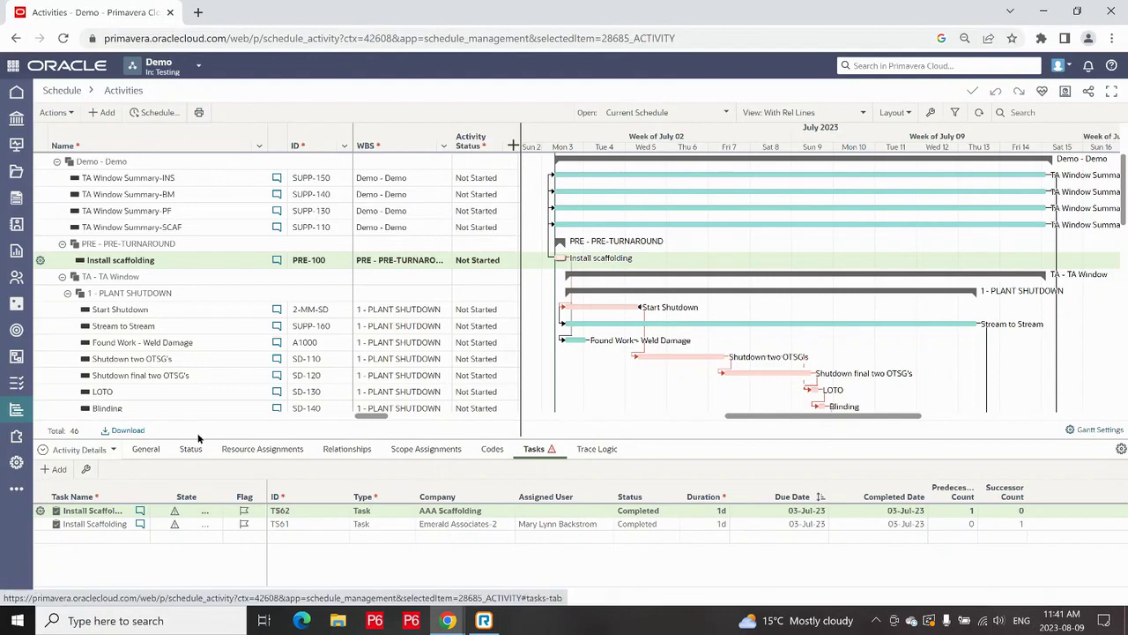
left_click(180, 450)
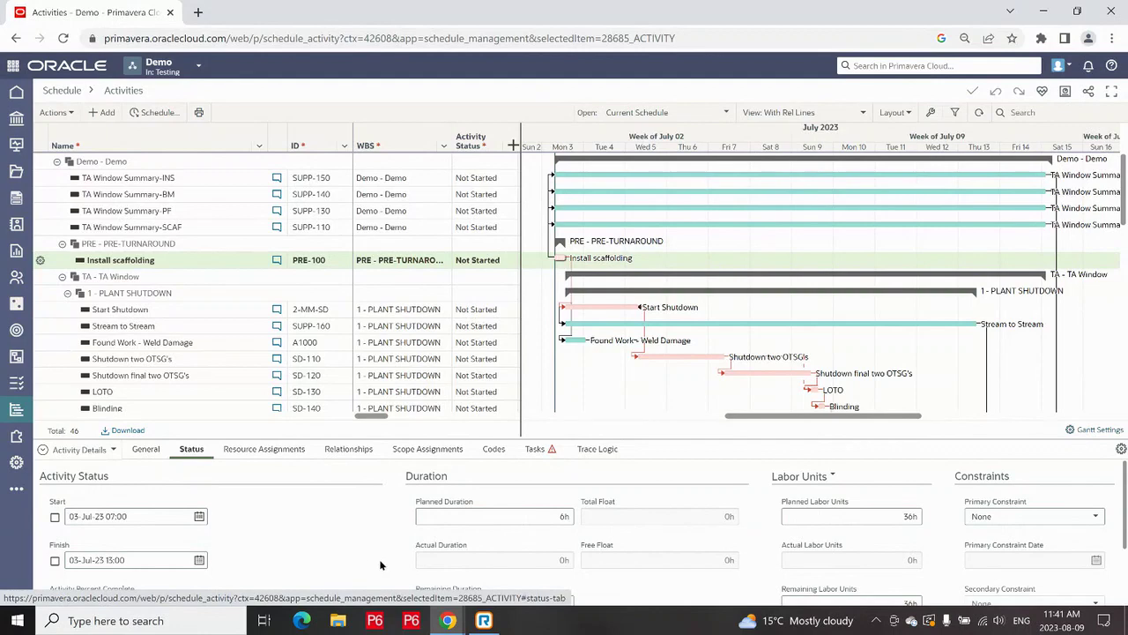
left_click(420, 451)
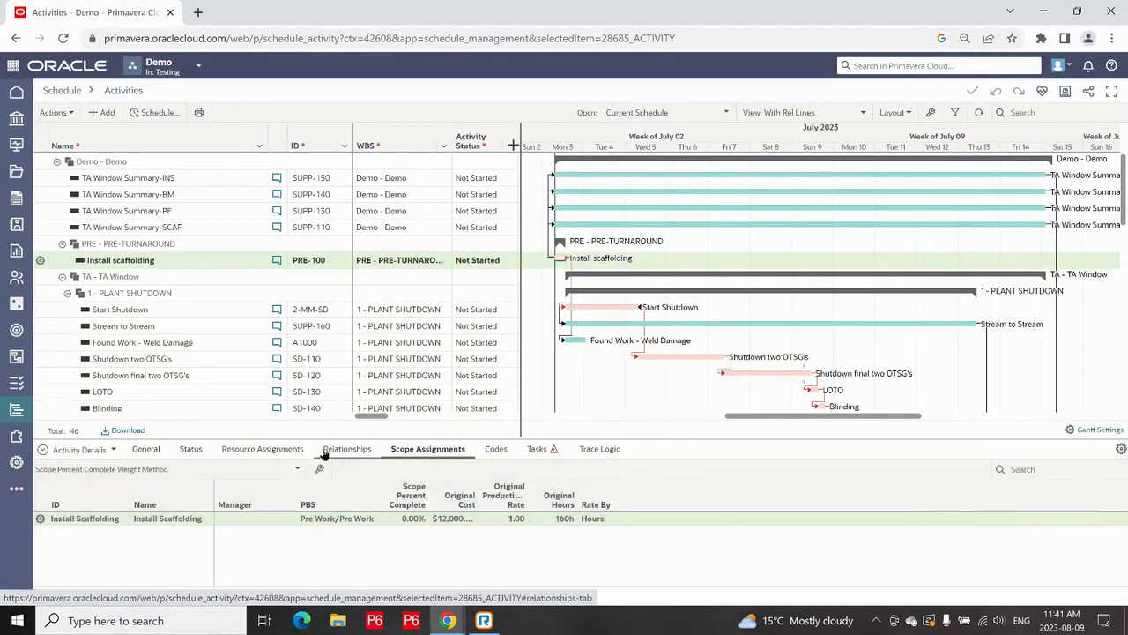
left_click(535, 449)
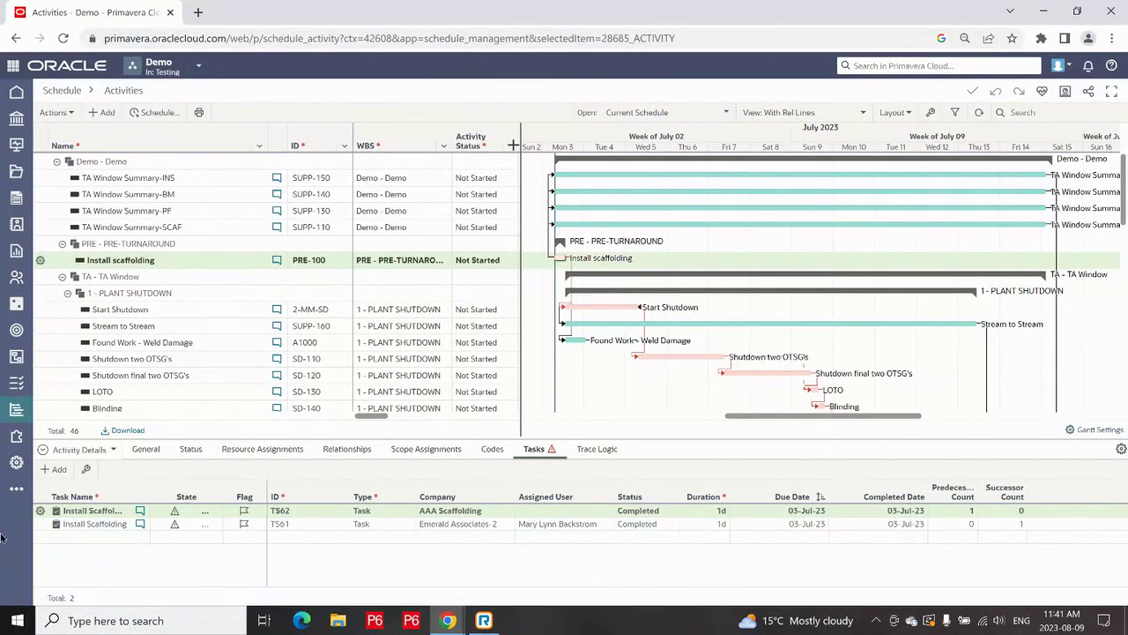
Step: Mark PRE-100, Install scaffolding, as actually started on 03-Jul-23 07:00 and finished on 03-Jul-23 13:00
left_click(191, 448)
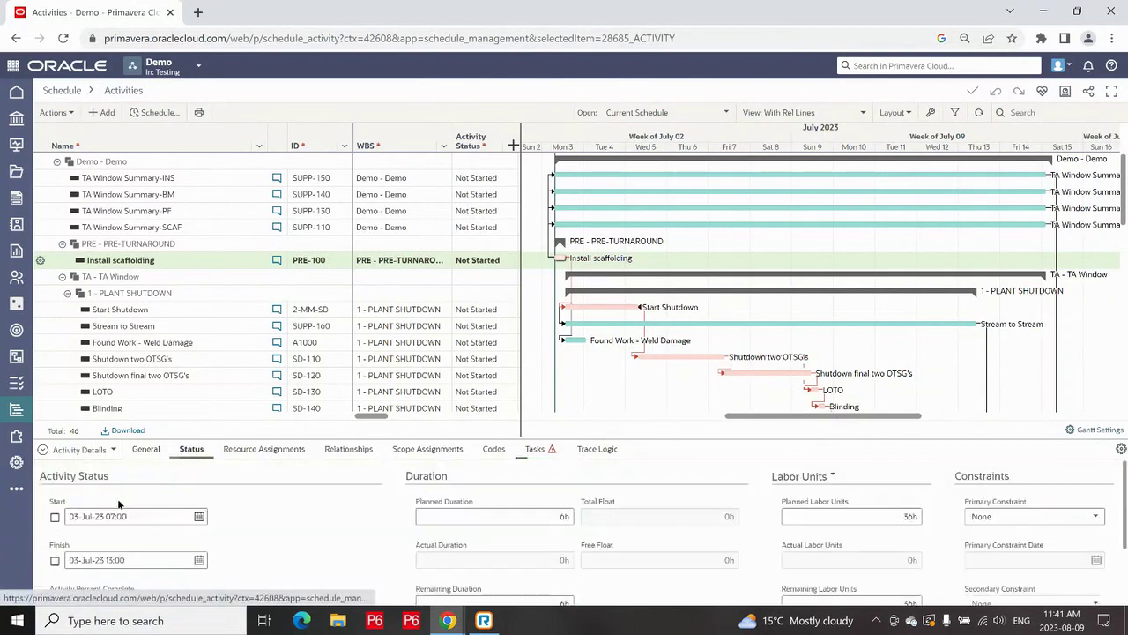
left_click(55, 516)
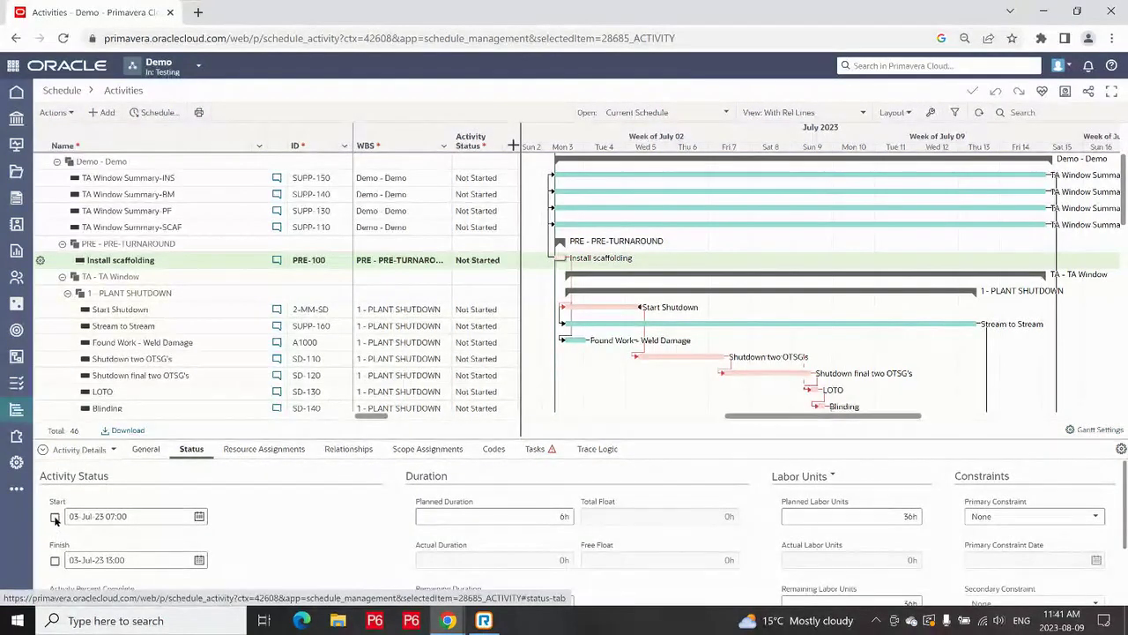
left_click(55, 561)
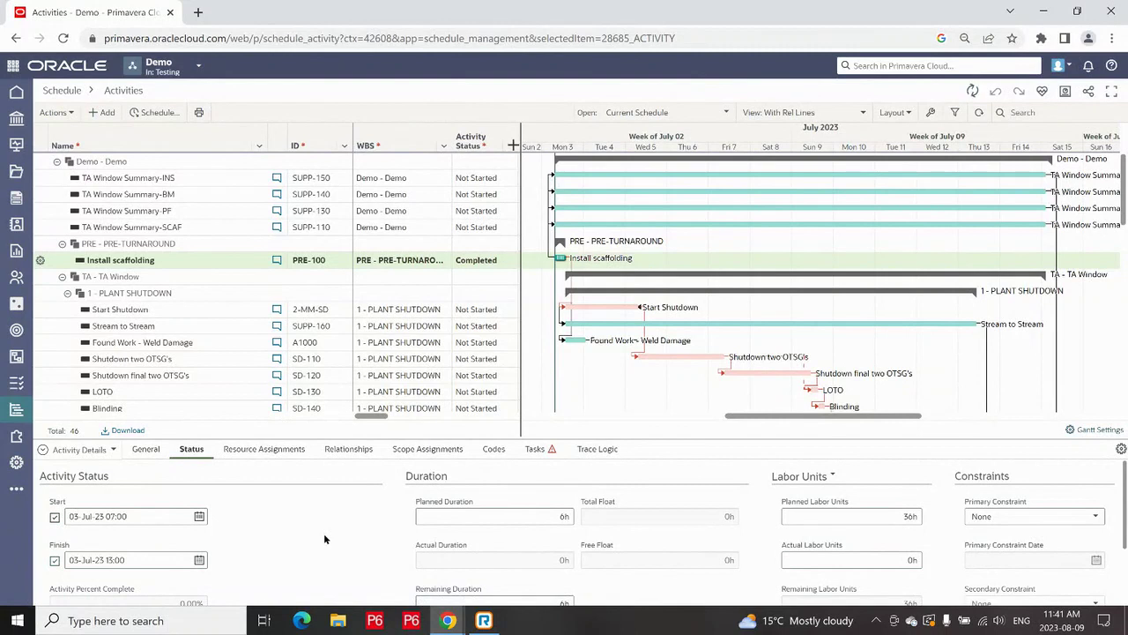
key("ctrl+z")
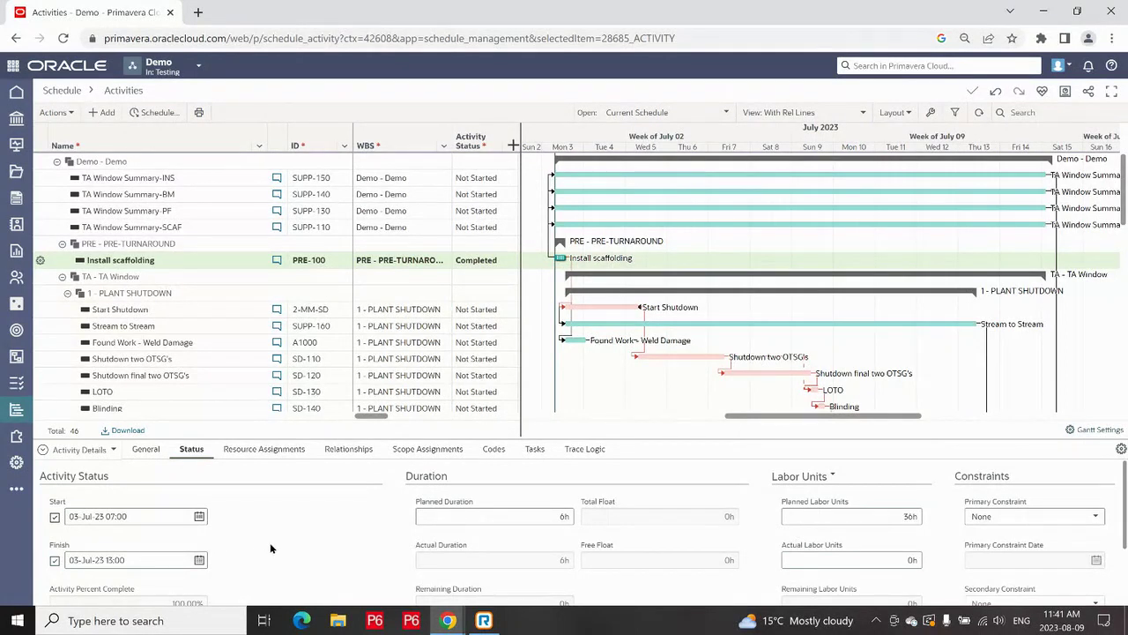
Step: Check SD-110's tasks, mark the activity as started on 05-Jul-23 07:00 and set its finish to 08-Jul-23 09:00
left_click(221, 360)
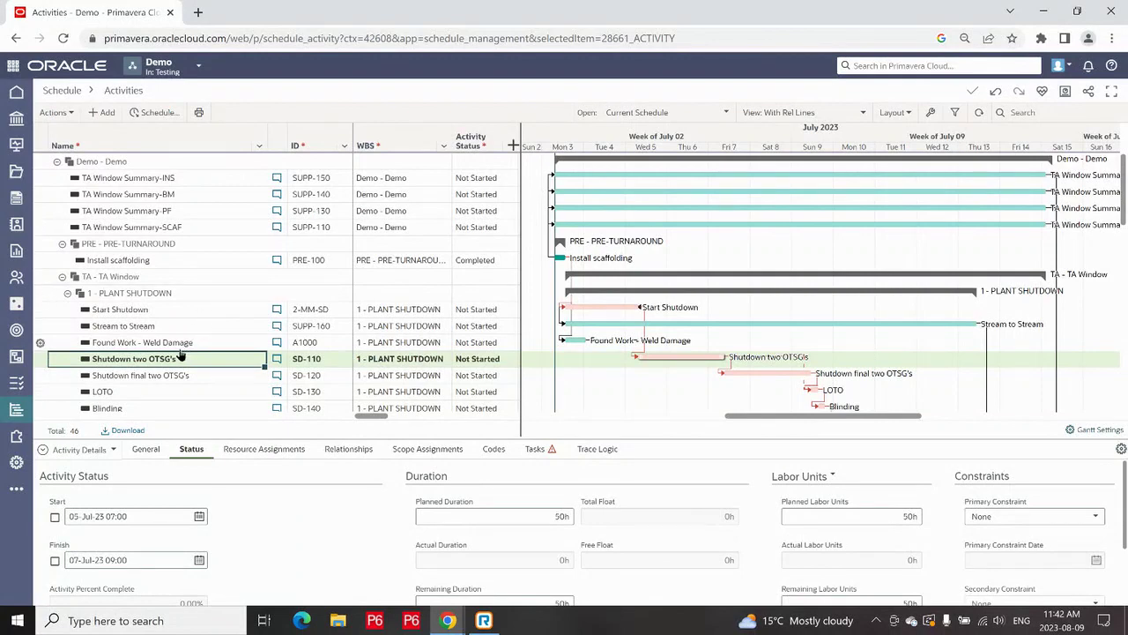
left_click(535, 450)
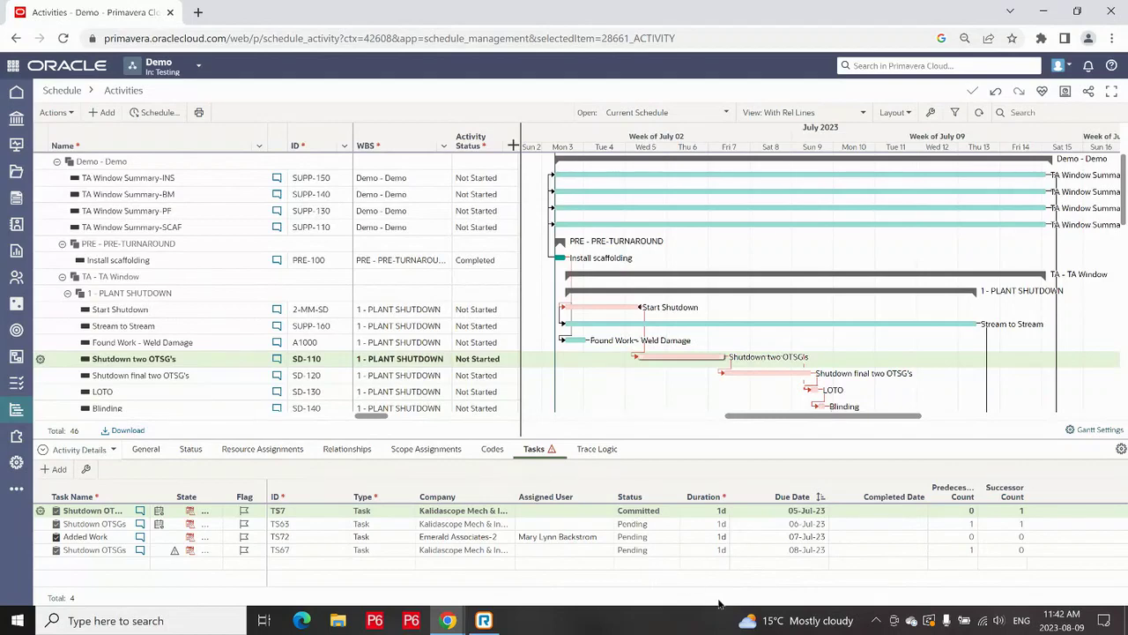
left_click(190, 451)
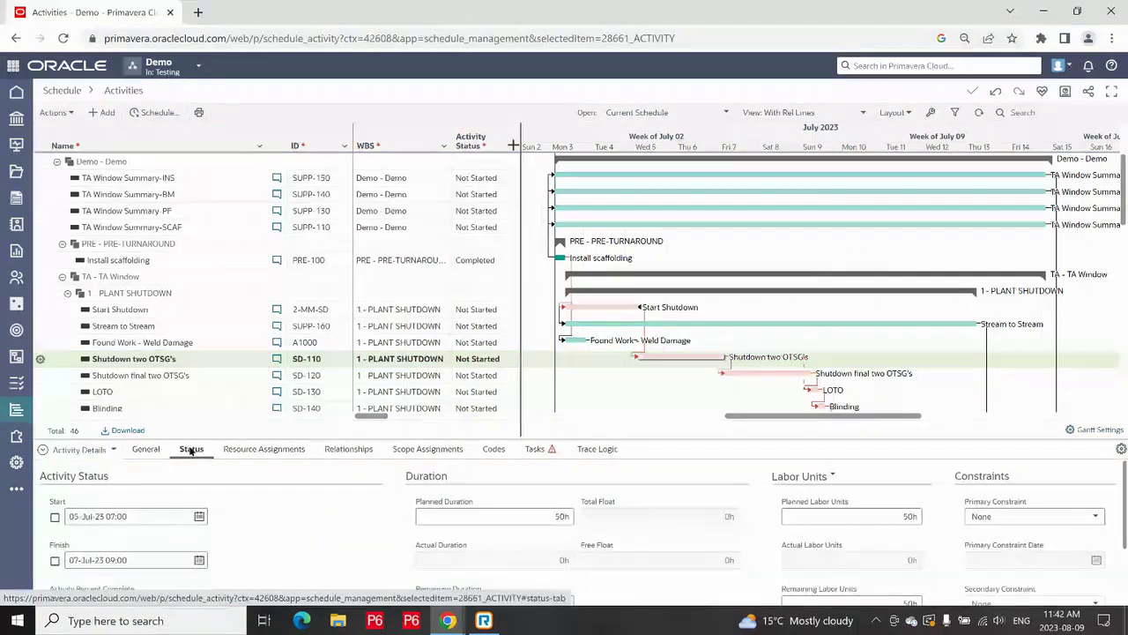
left_click(54, 517)
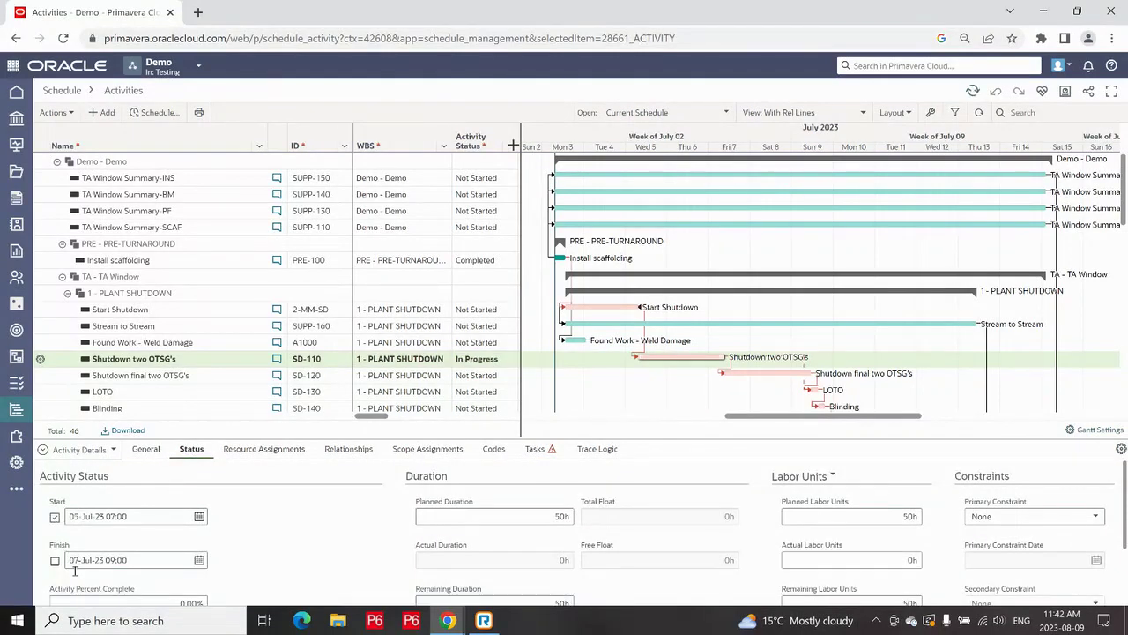
left_click(199, 561)
left_click(199, 561)
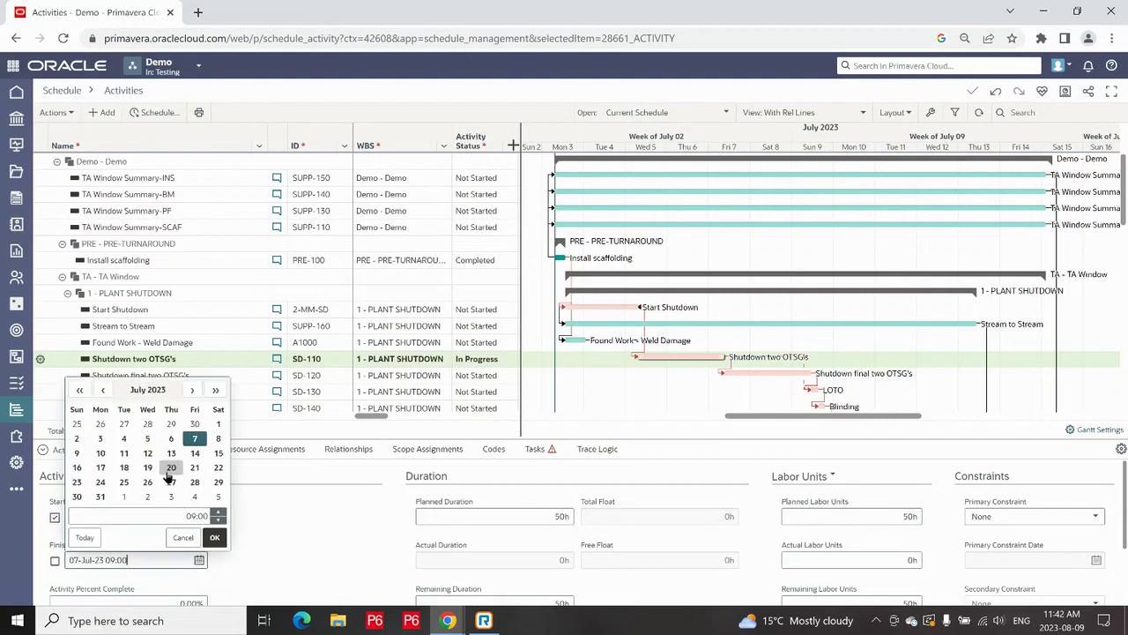
left_click(217, 438)
left_click(214, 537)
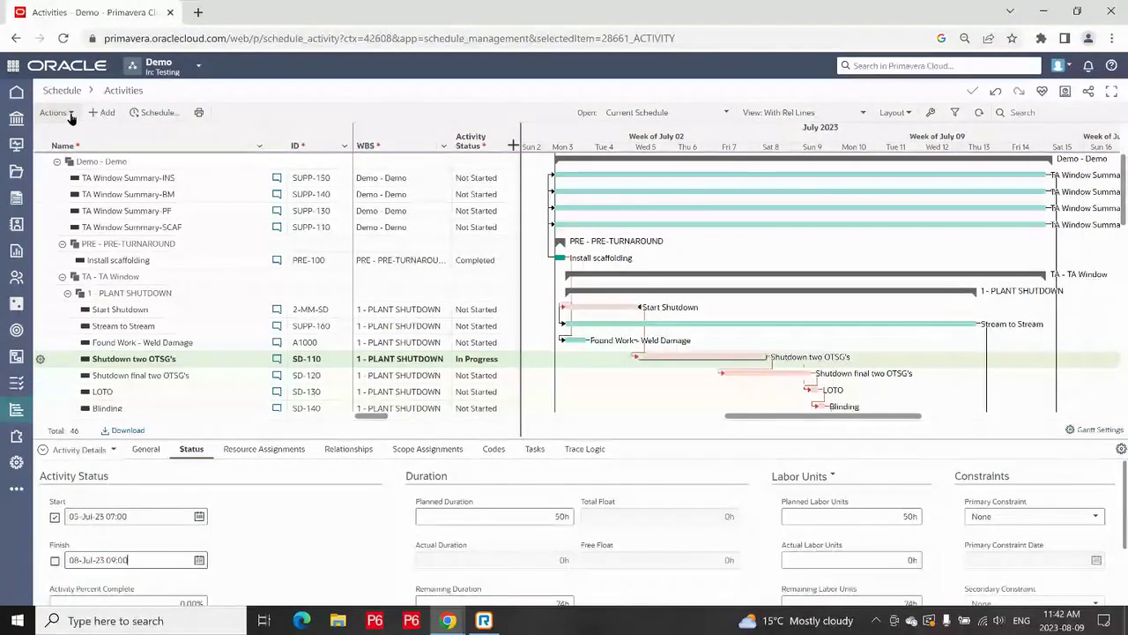
Step: Check the scheduler's data date and settings, and leave them without scheduling the project
left_click(152, 113)
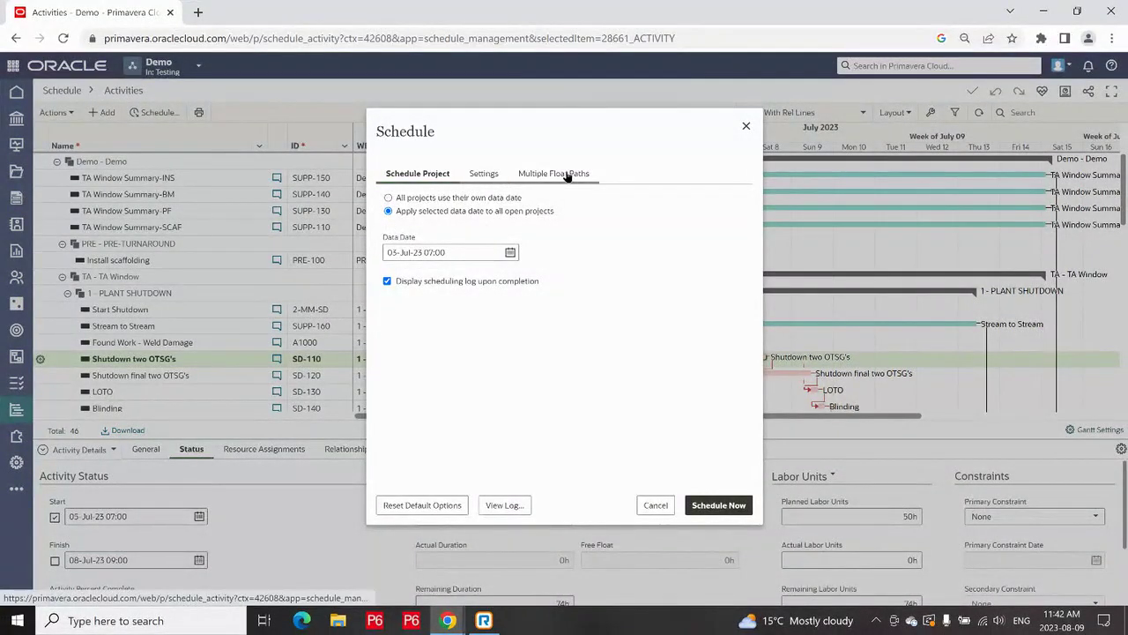
left_click(481, 174)
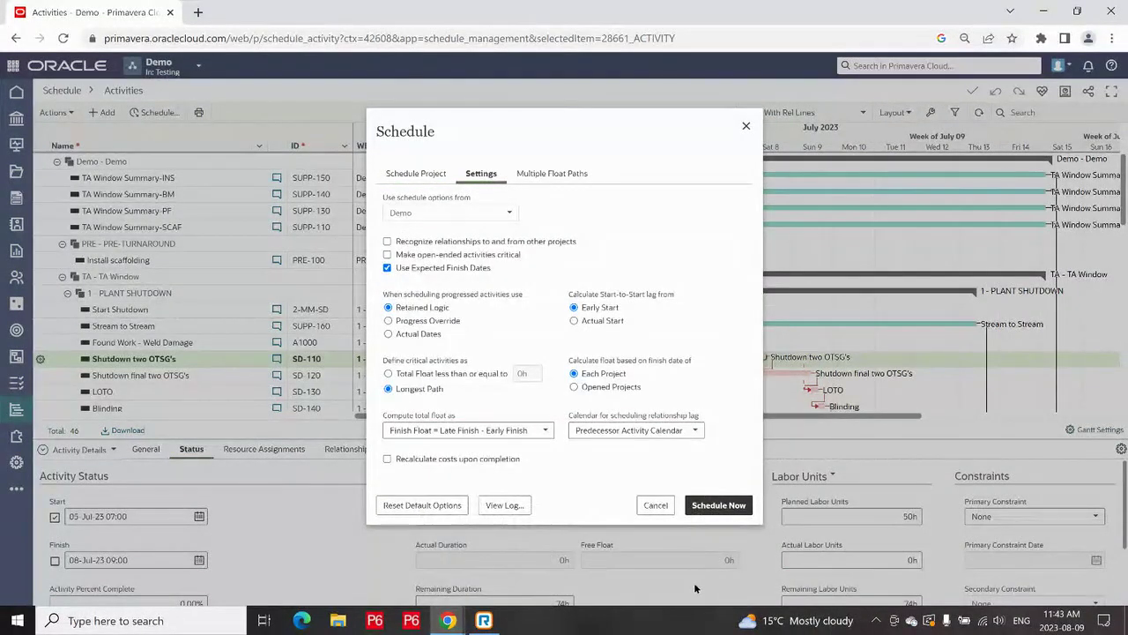
left_click(655, 505)
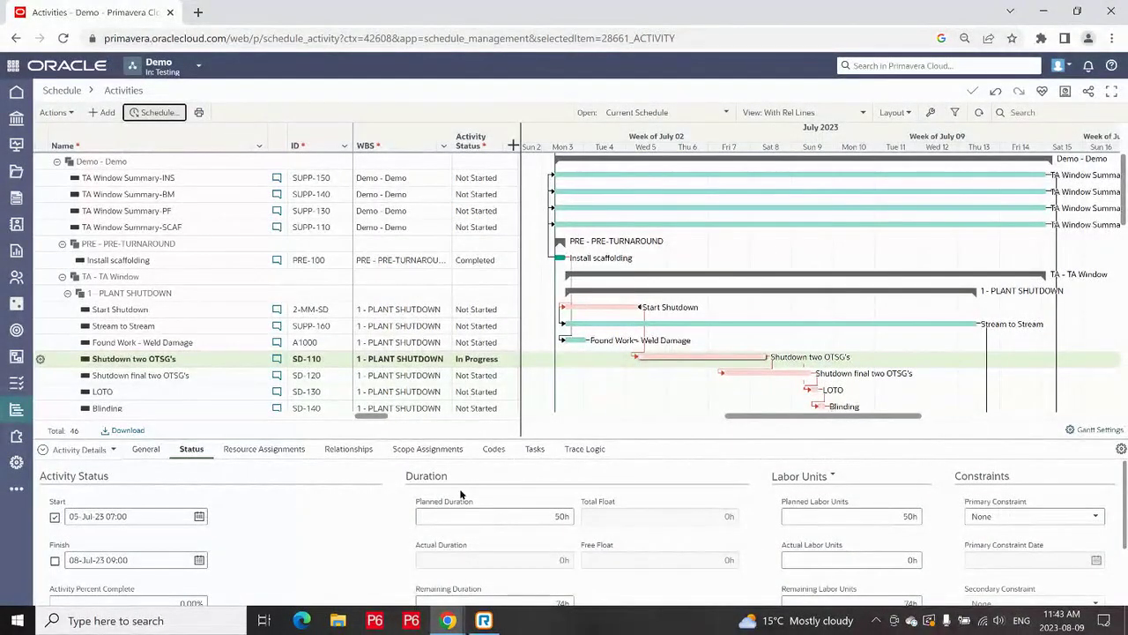
Step: Switch the activities to the "1. Project by WBS" view and schedule the project with a data date of 05-Jul-23 07:00
left_click(176, 260)
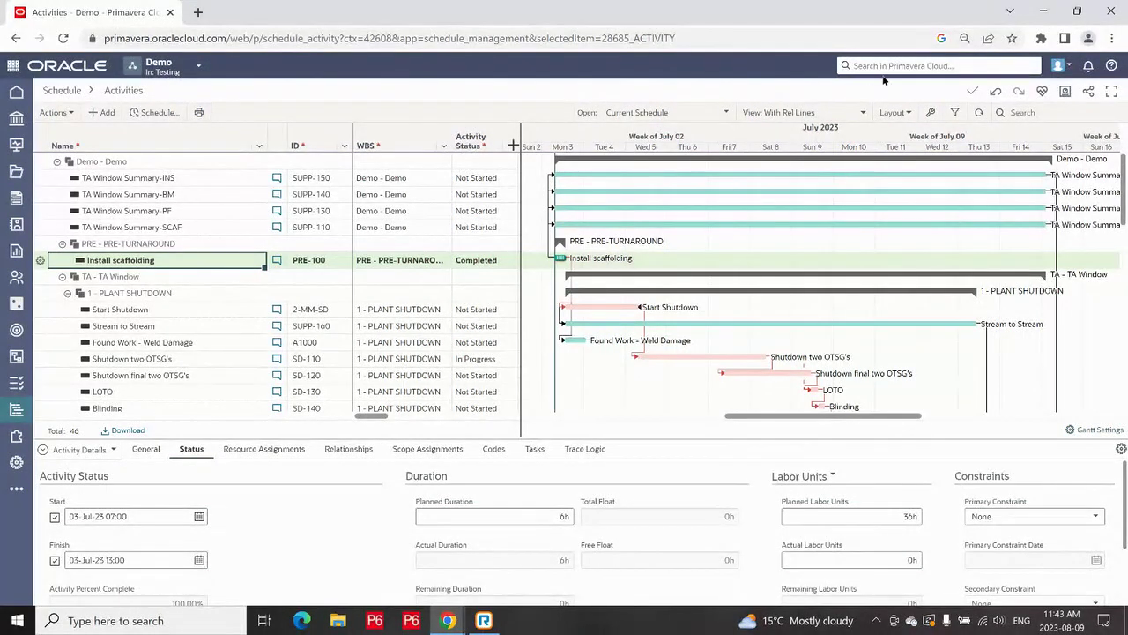
left_click(863, 114)
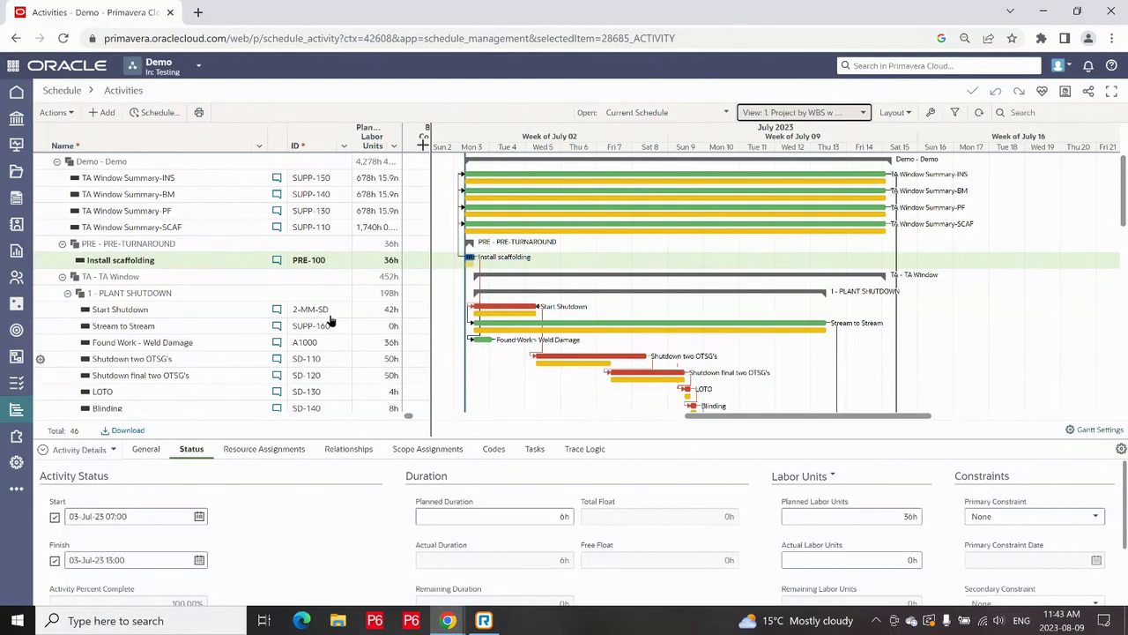
left_click(157, 113)
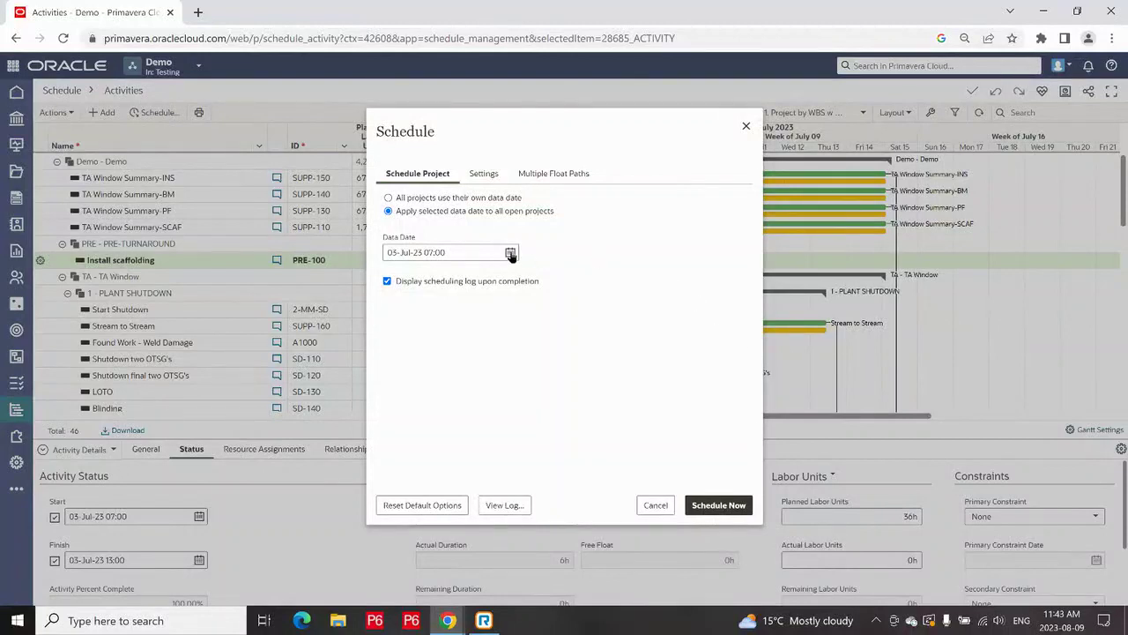
left_click(510, 252)
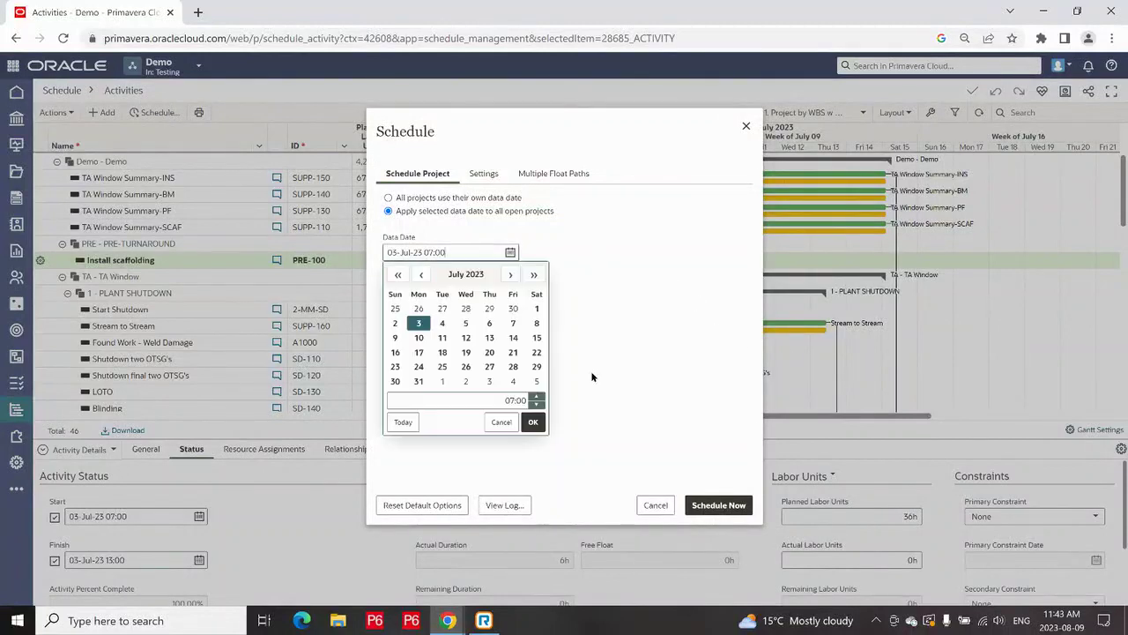
left_click(466, 324)
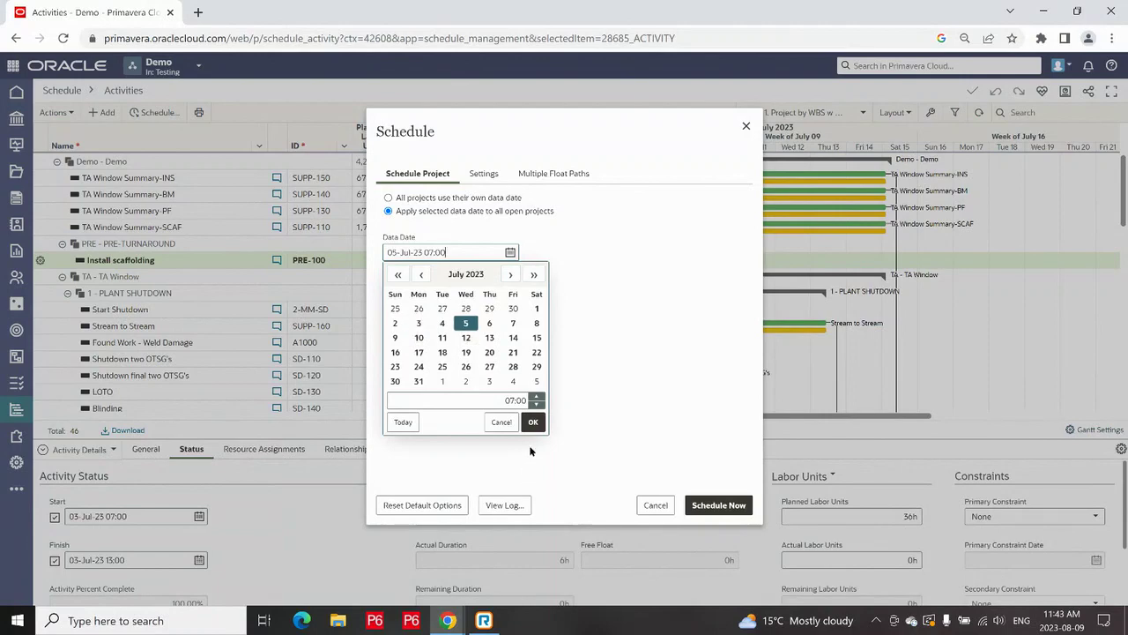
left_click(532, 422)
left_click(718, 505)
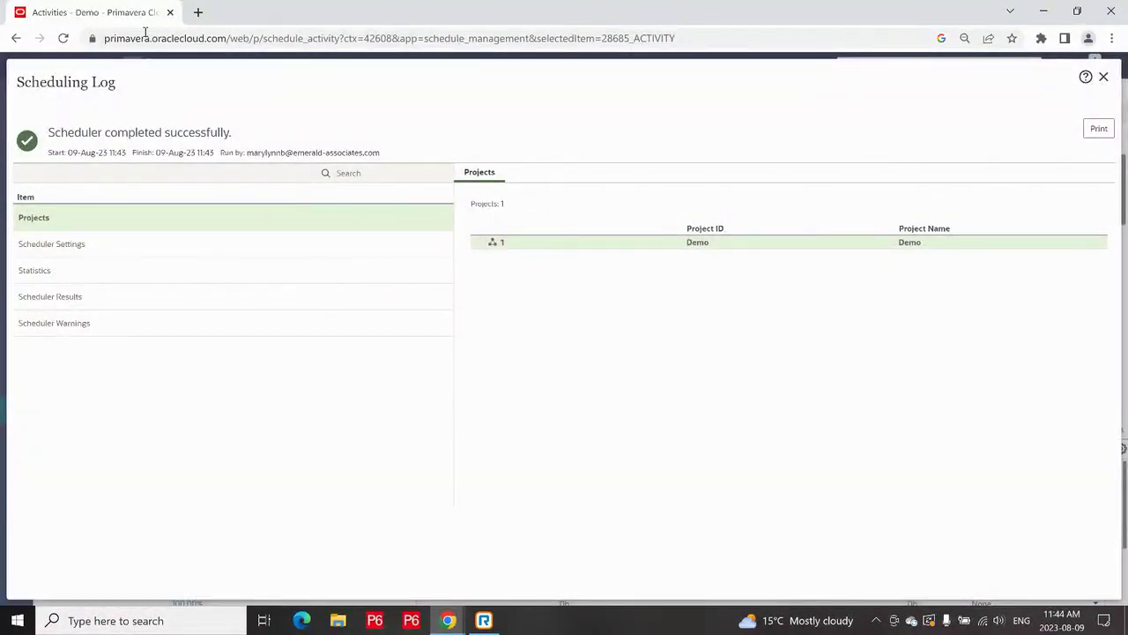
left_click(1103, 78)
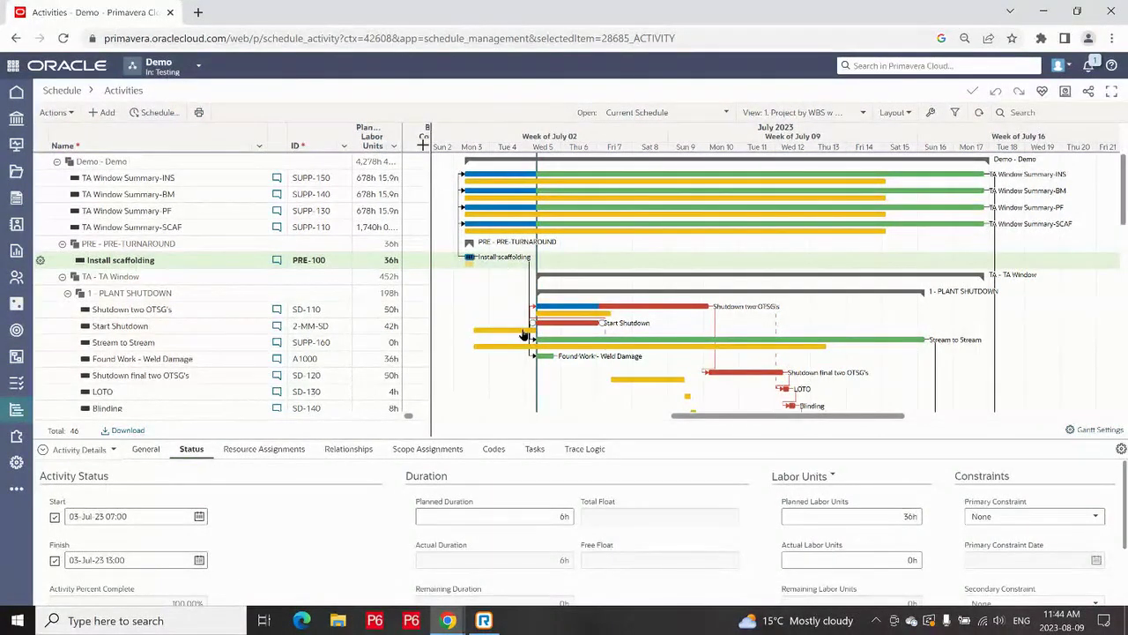
Step: Review Install scaffolding's resource assignments and the project's activity usage and resource usage histograms
mouse_move(499, 354)
left_click(265, 448)
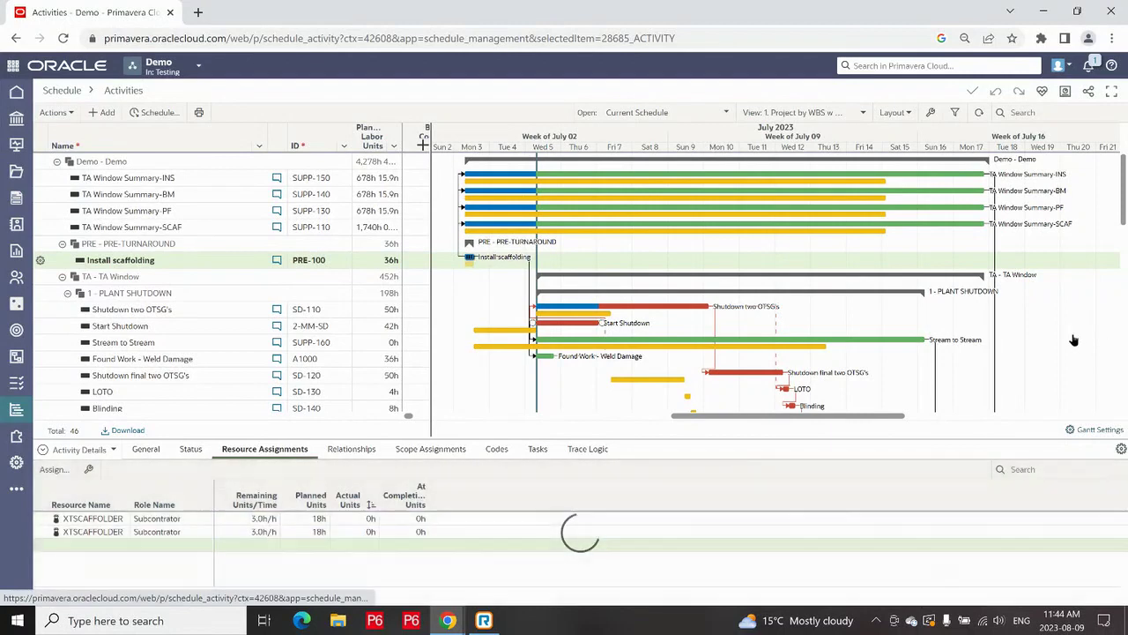
left_click(112, 451)
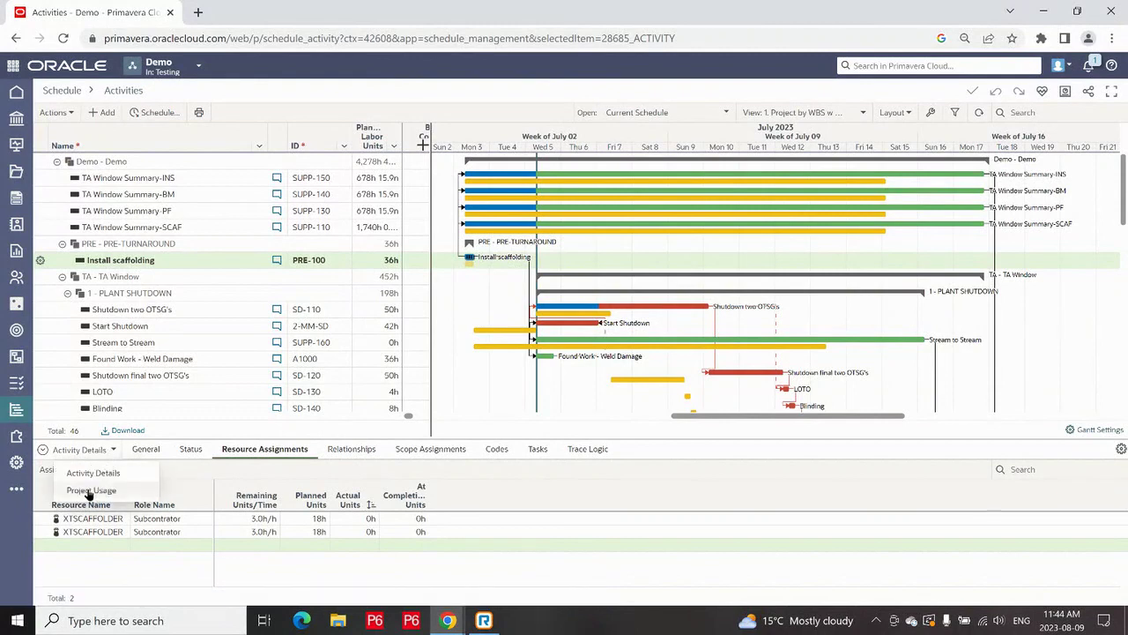
left_click(91, 490)
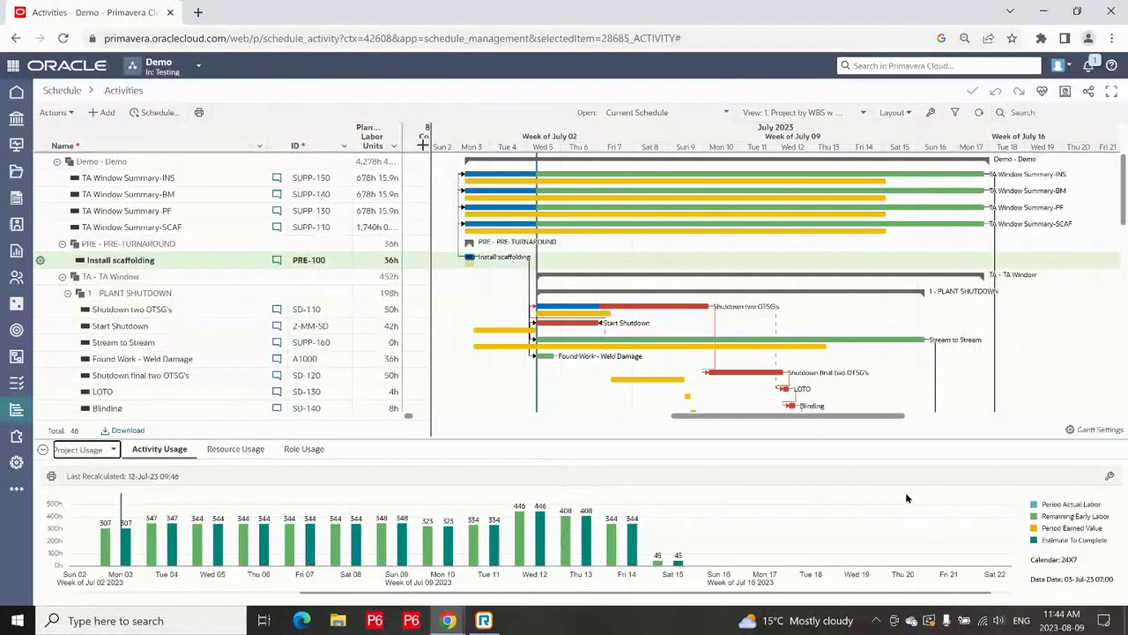
left_click(251, 450)
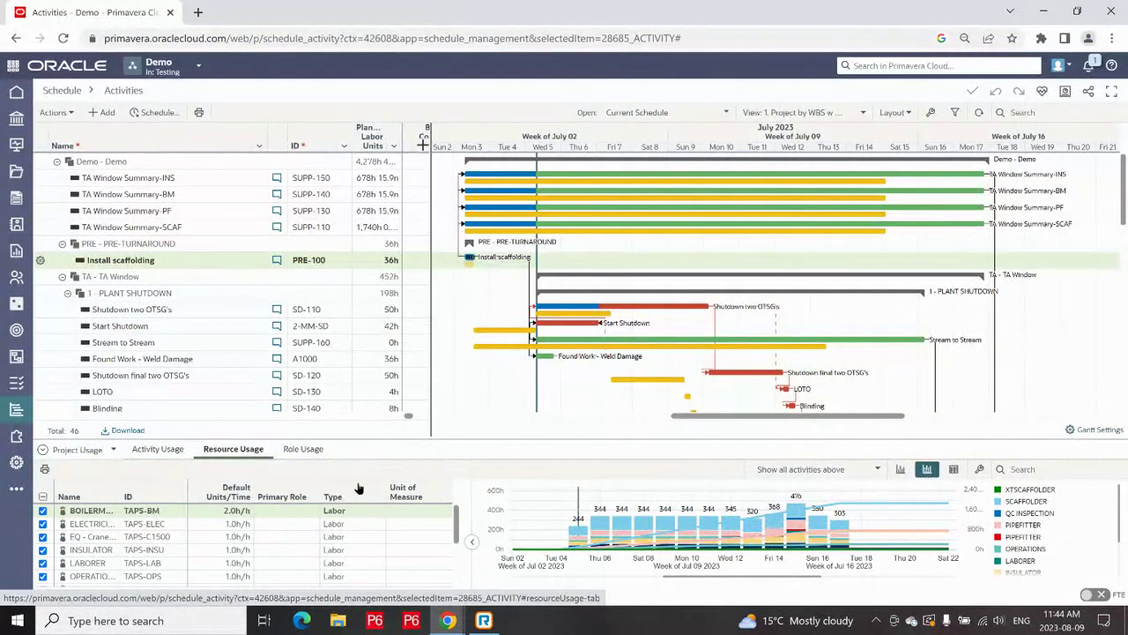
mouse_move(582, 532)
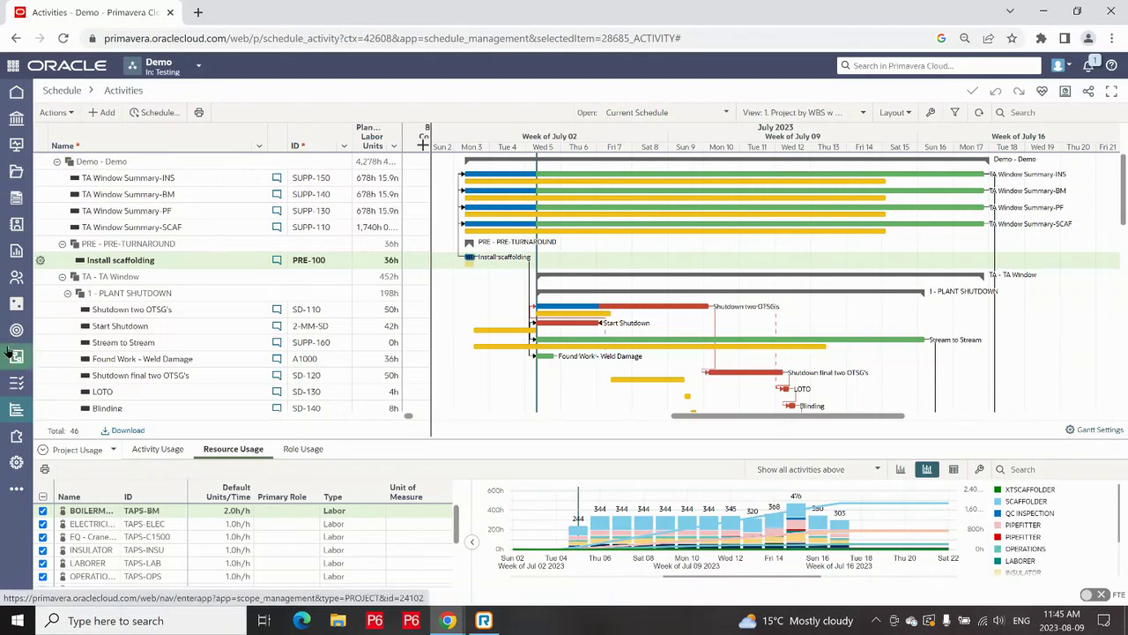
Step: Open the full list of projects and check the Import From P6 file options, without importing anything
mouse_move(12, 386)
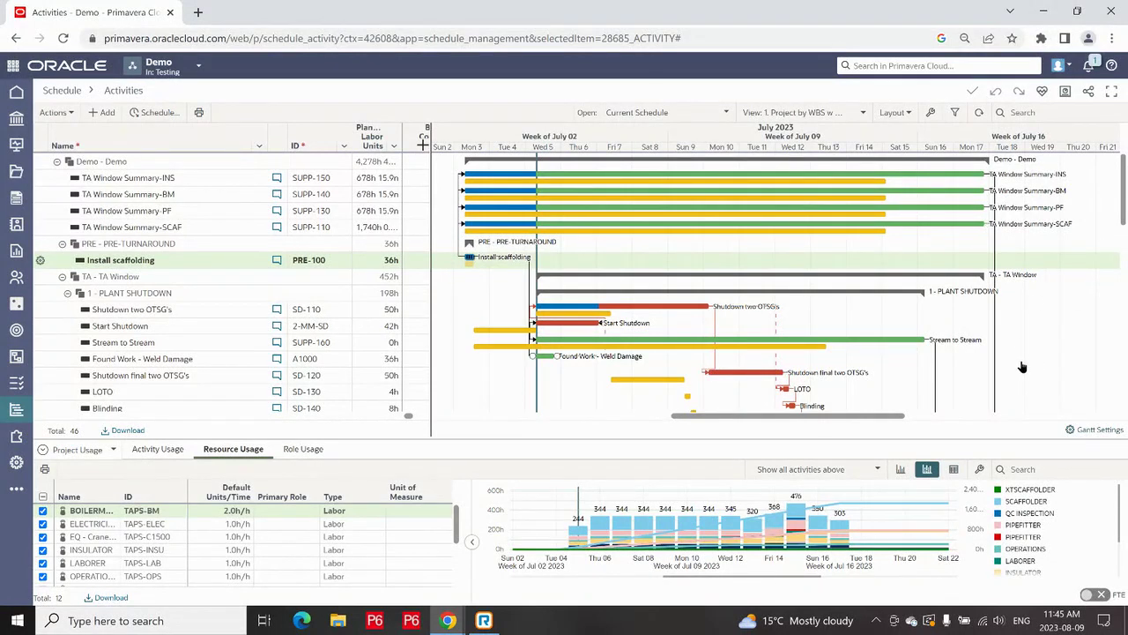
left_click(159, 69)
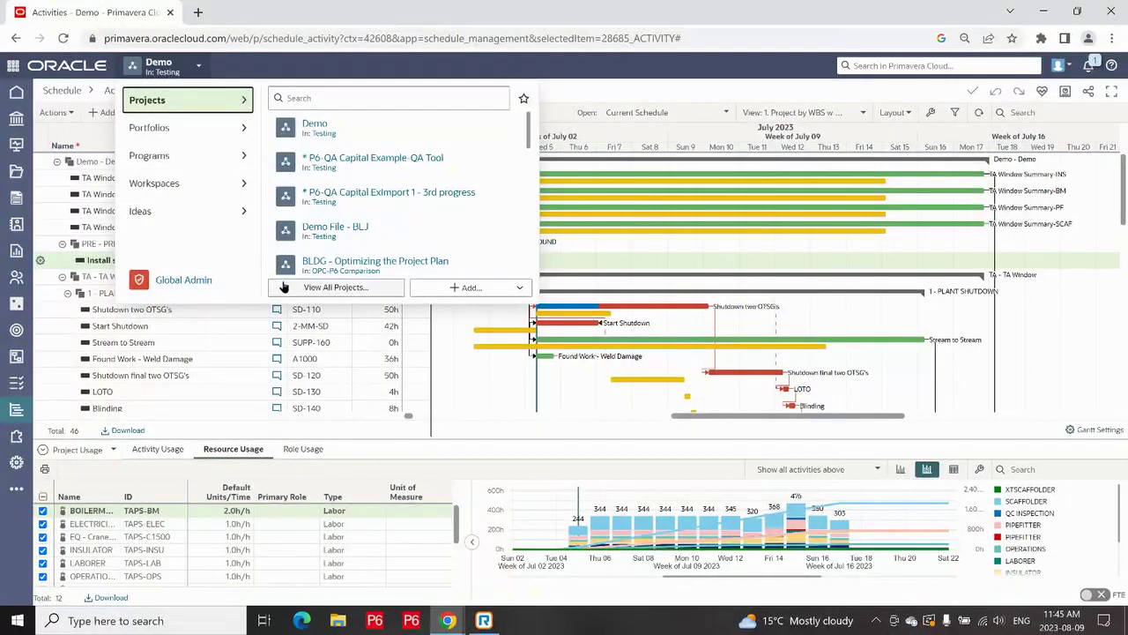
left_click(337, 289)
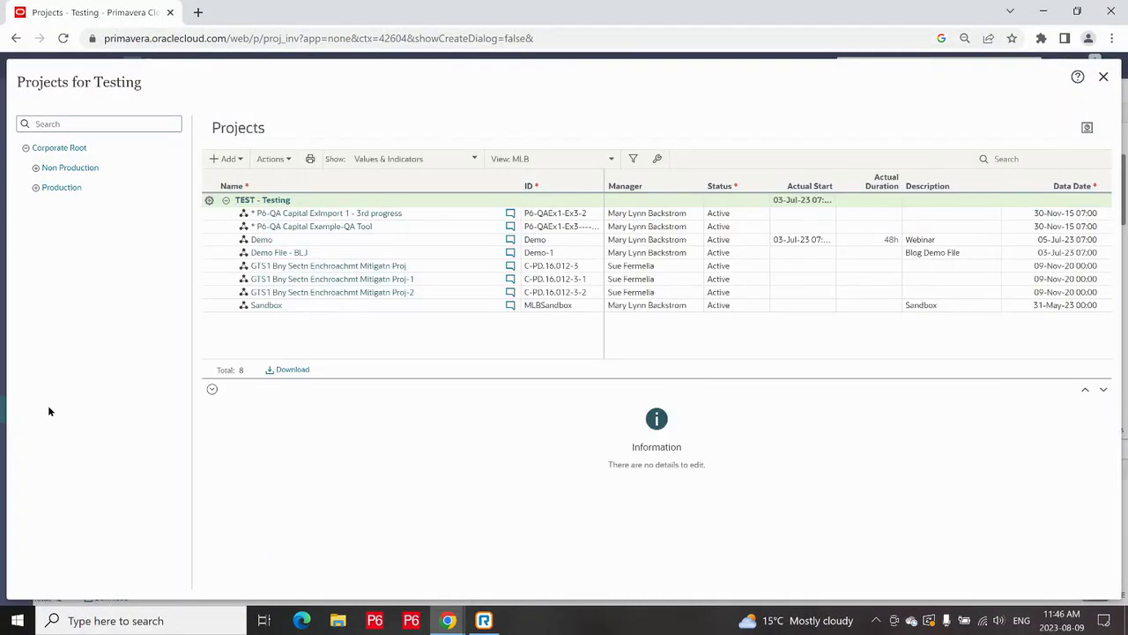
left_click(270, 159)
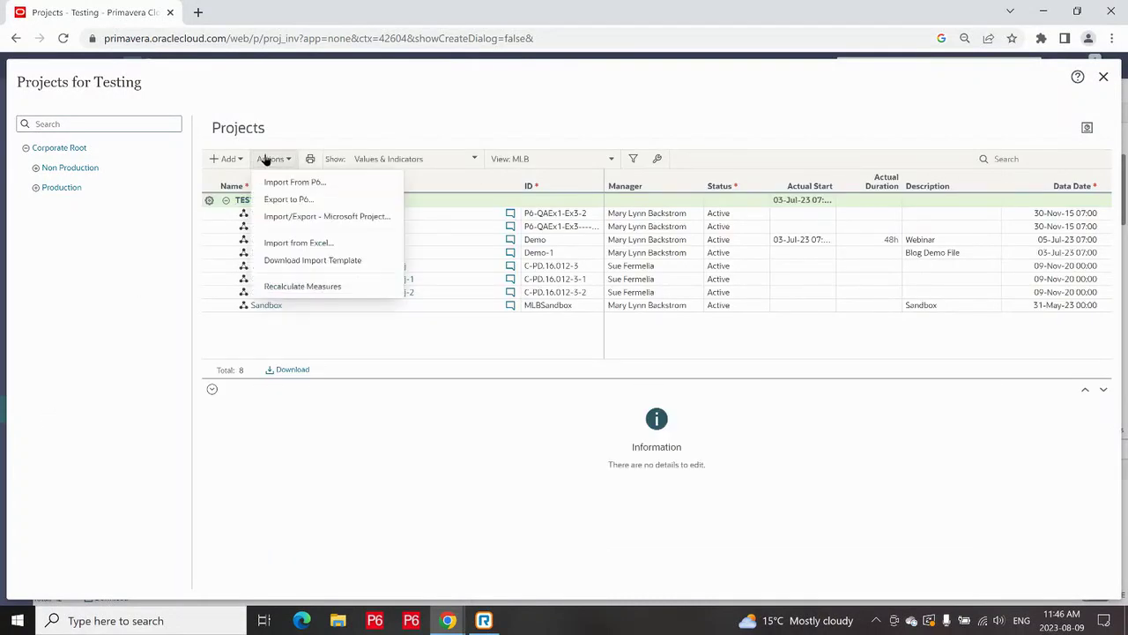
left_click(300, 183)
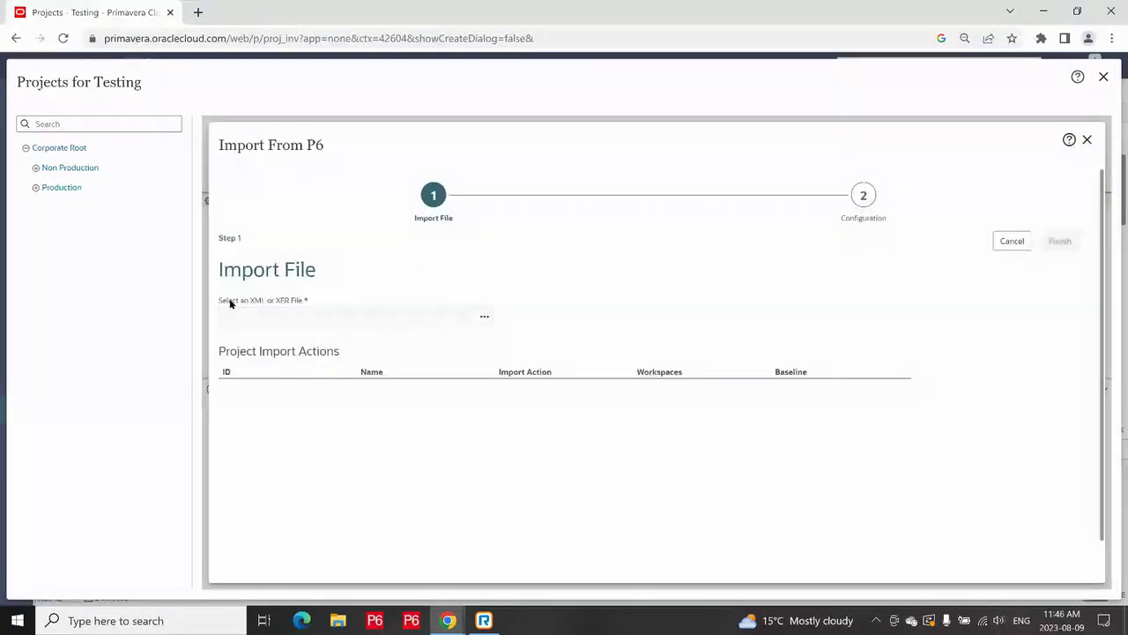
left_click(1089, 140)
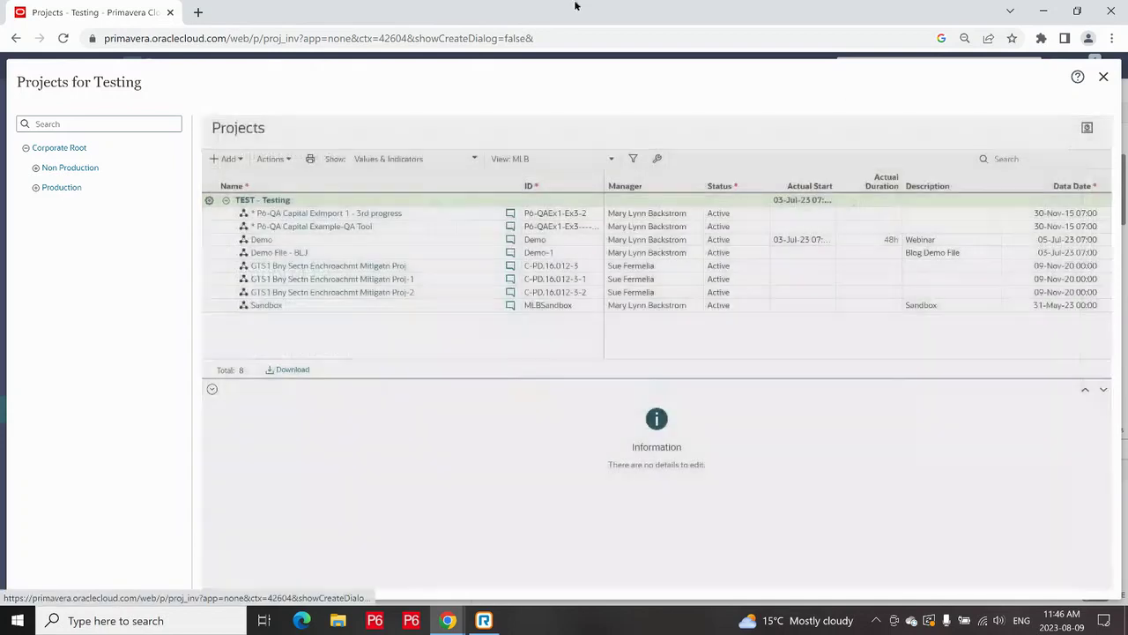
Step: Check the Export to P6 options, leave them without exporting and close the project list
left_click(274, 163)
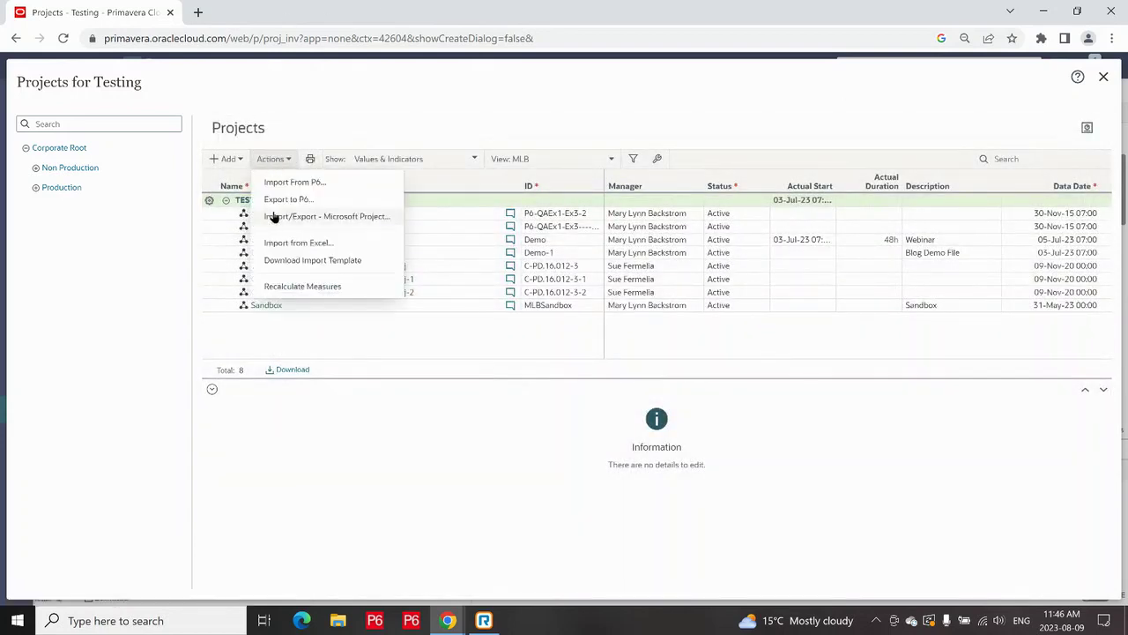
left_click(274, 200)
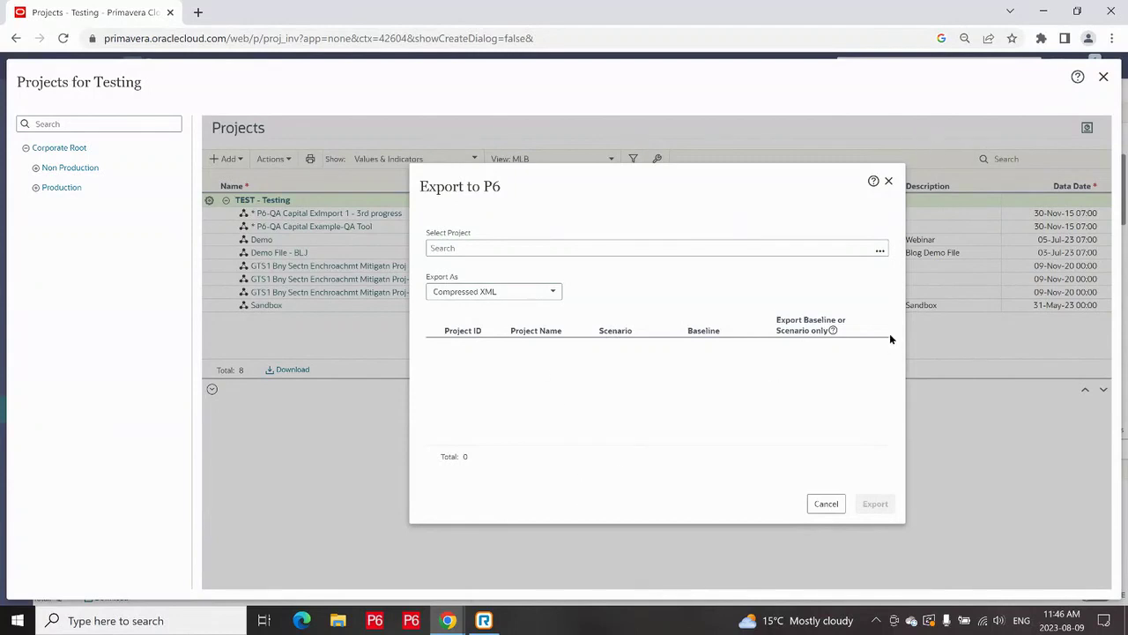
left_click(888, 181)
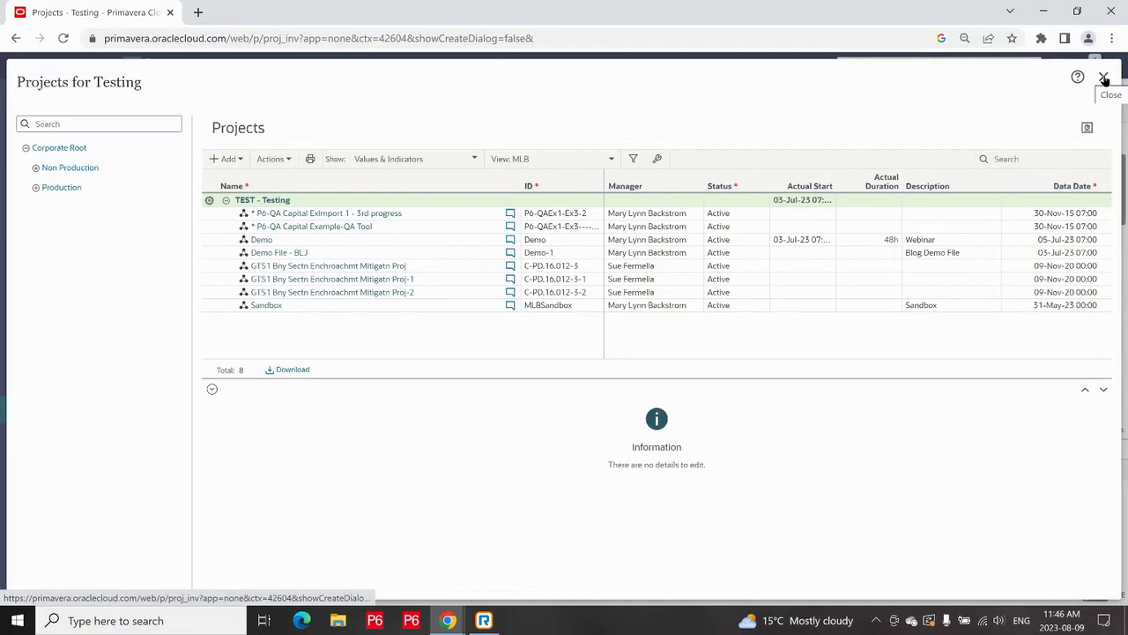
left_click(1103, 79)
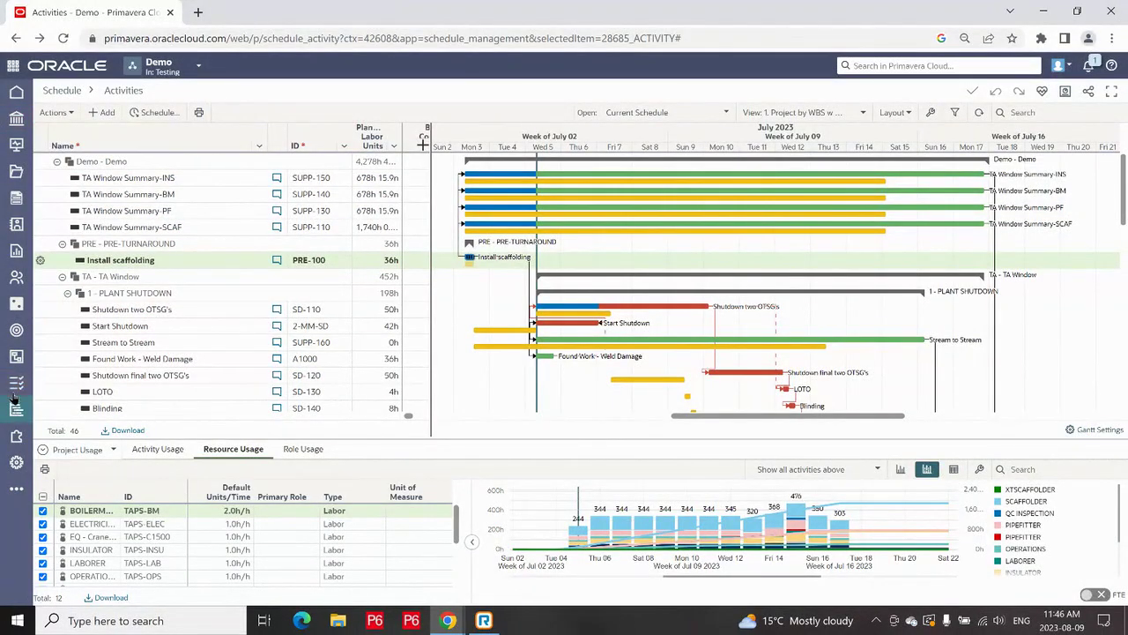
Step: View the Demo project's scope items and return to the schedule's activities
mouse_move(15, 392)
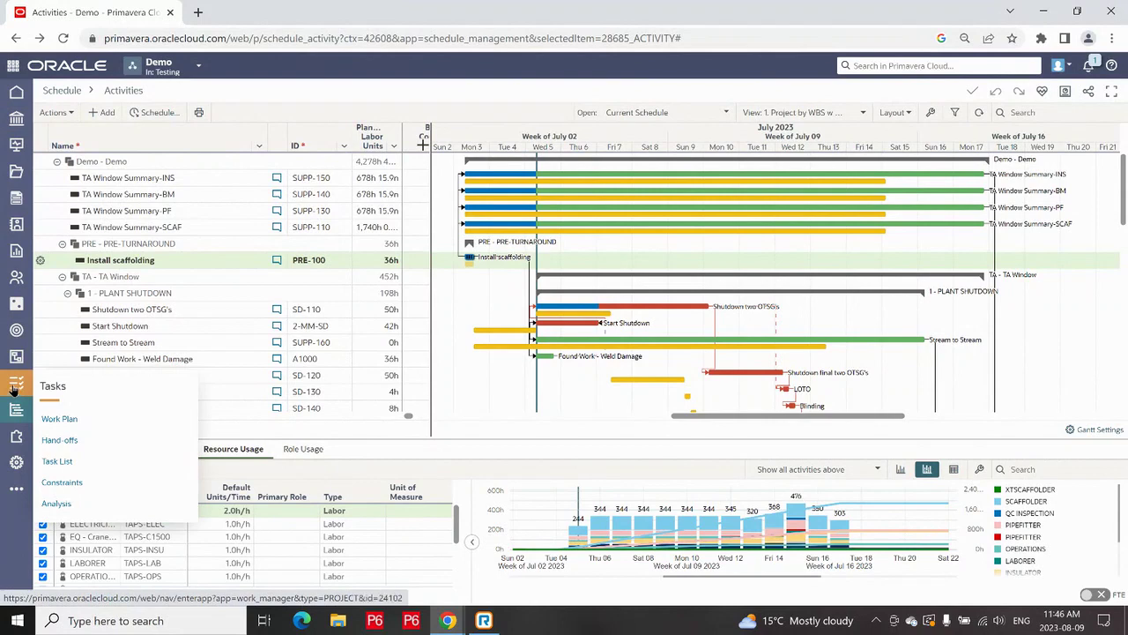
mouse_move(16, 359)
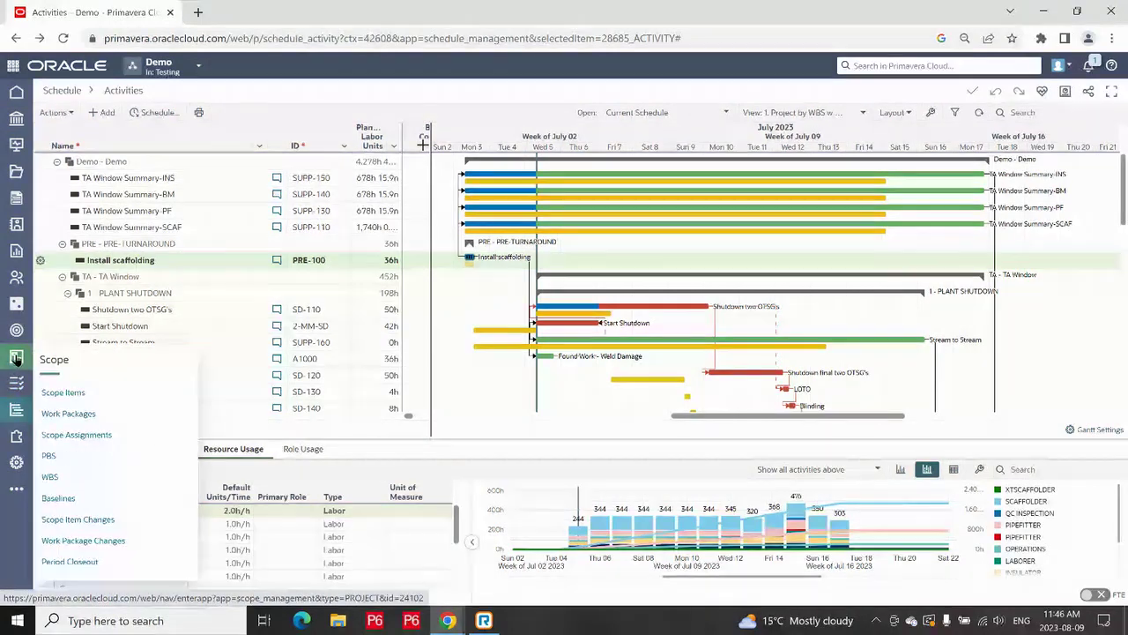
left_click(64, 392)
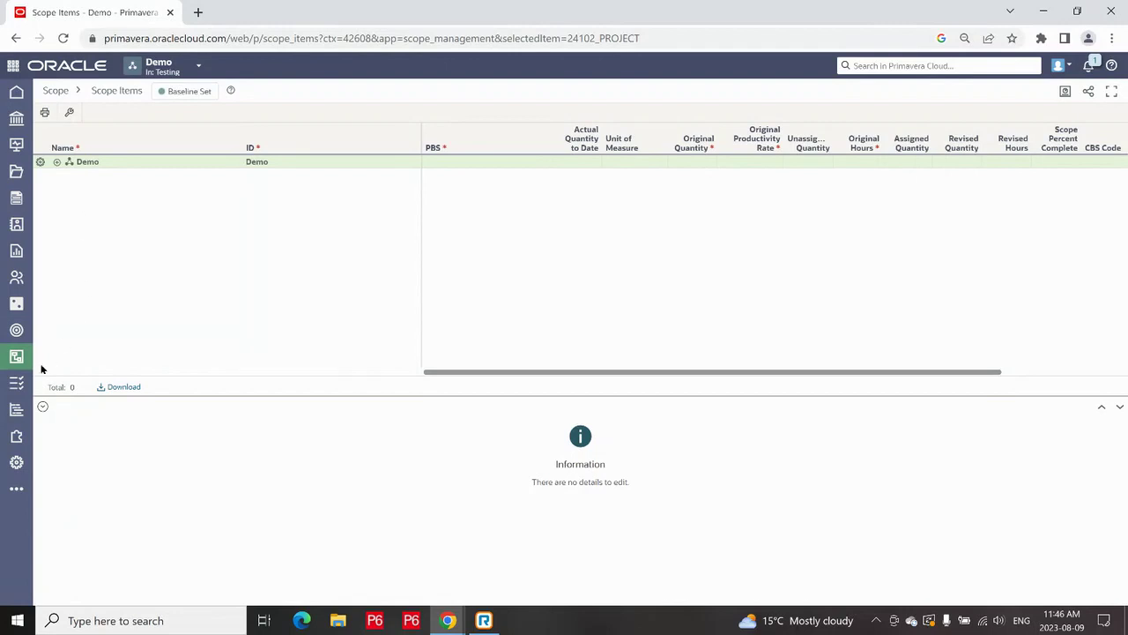
left_click(69, 445)
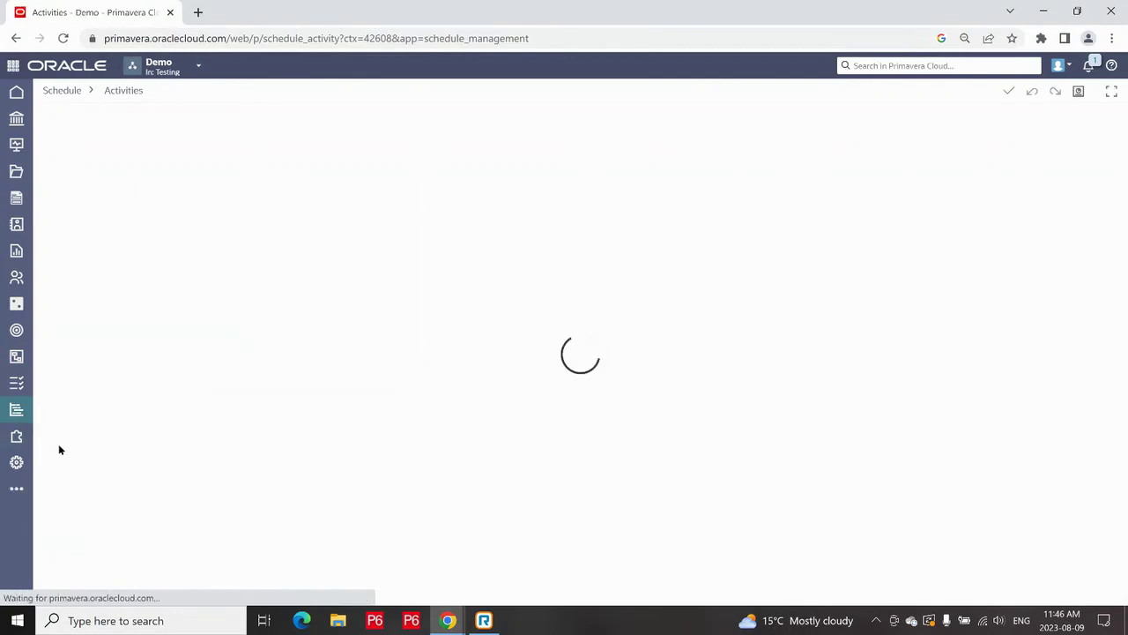
mouse_move(14, 413)
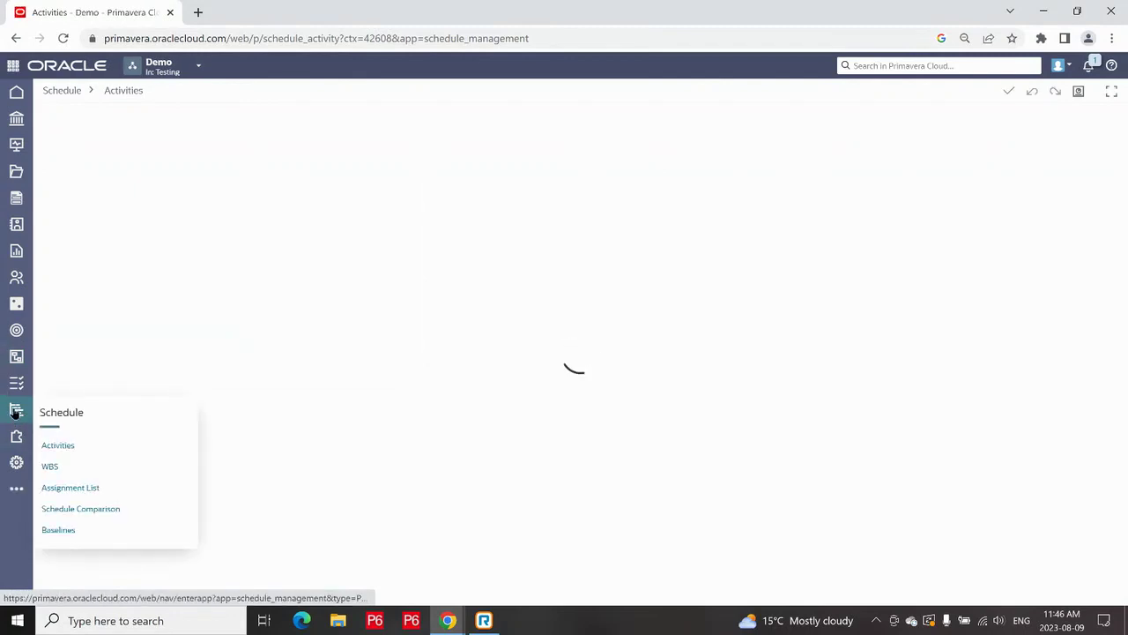
left_click(55, 445)
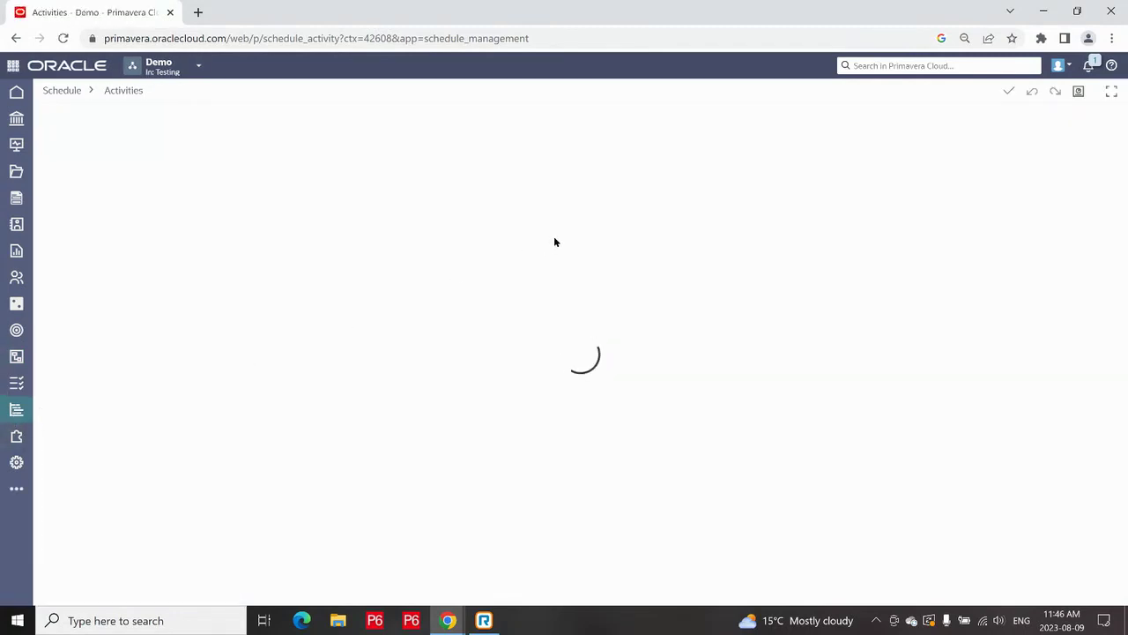